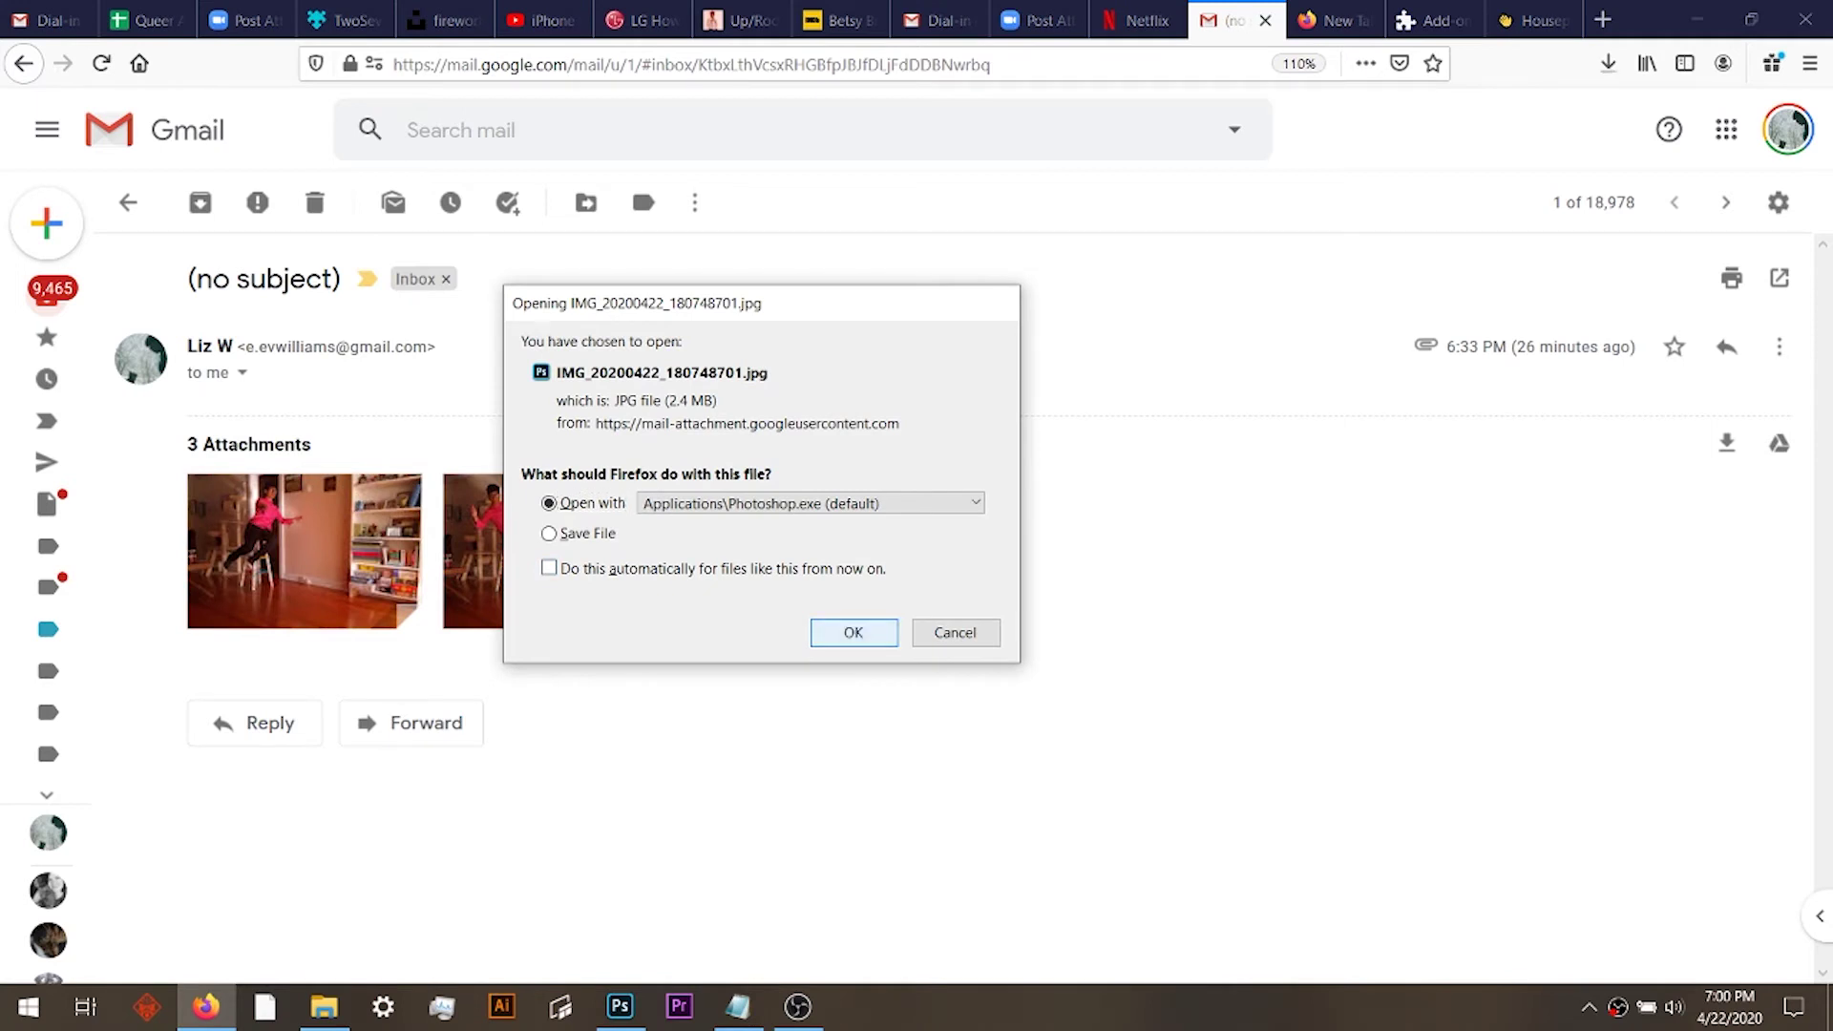
Open the e-mail's three photo attachments in Photoshop: IMG_20200422_180748701.jpg, IMG_20200422_180622464.jpg and IMG_20200422_180814929.jpg.
key("Return")
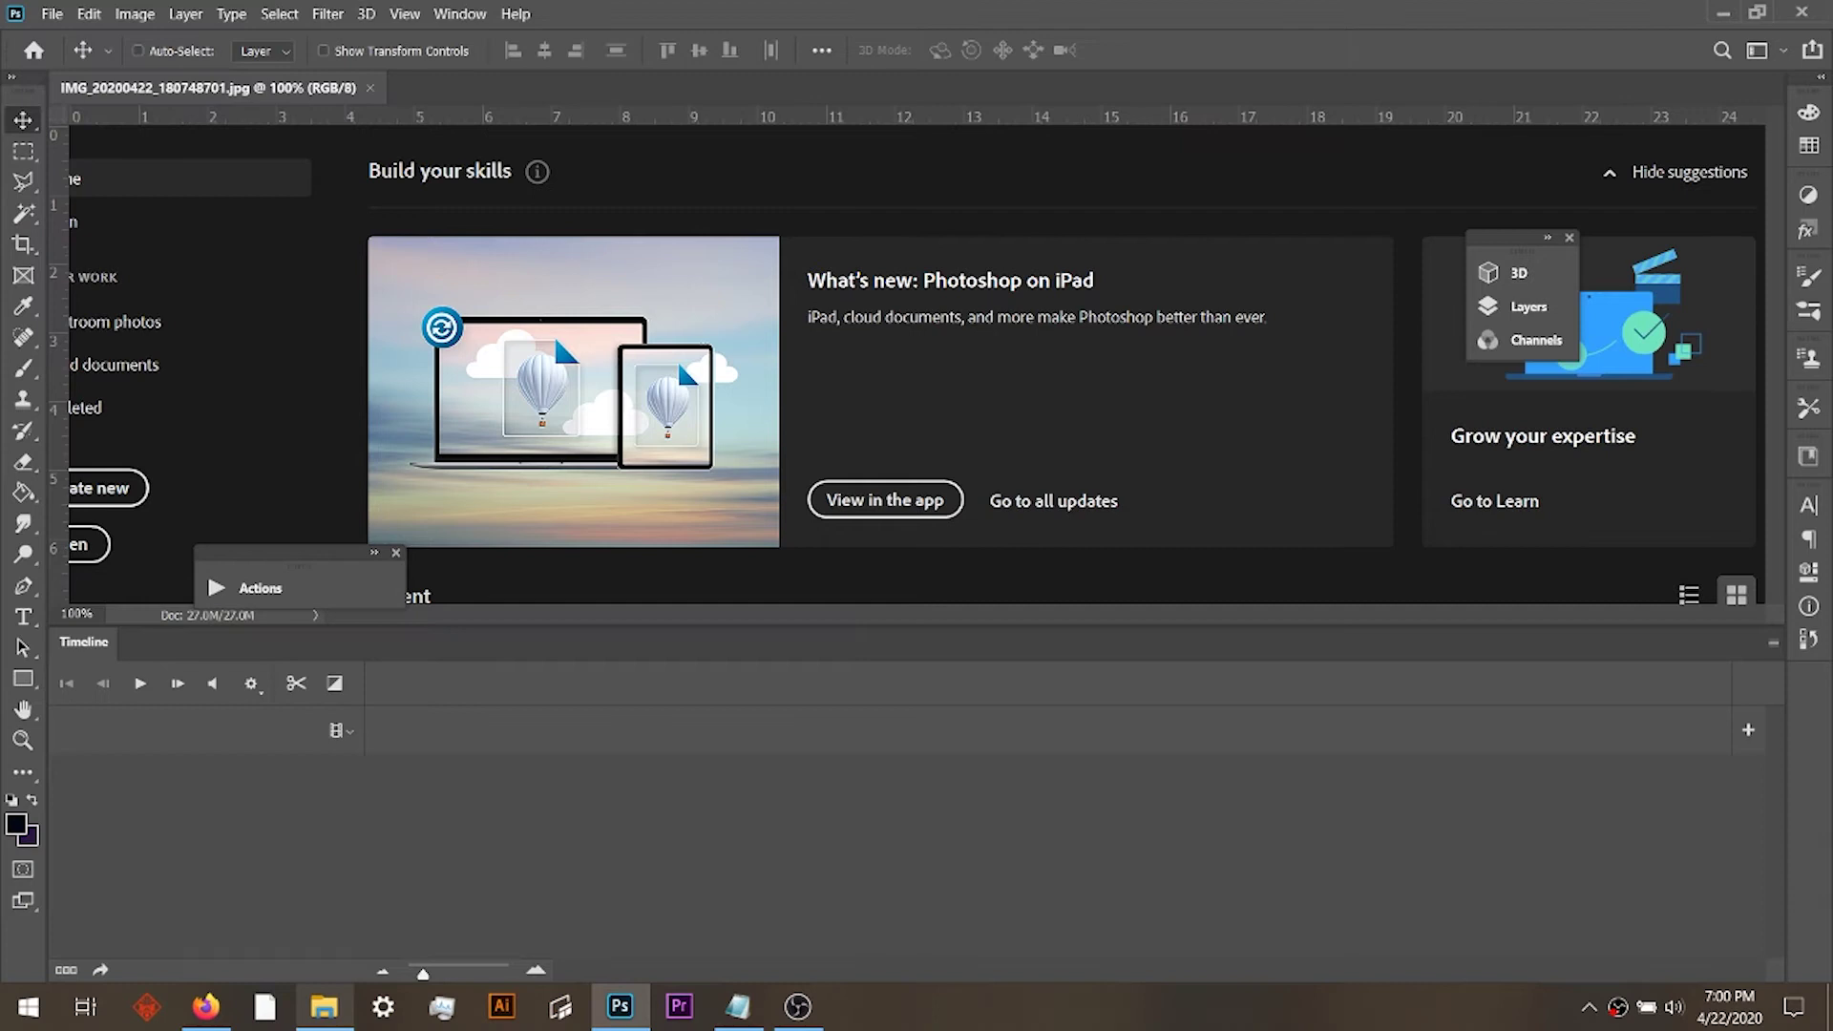
mouse_move(324, 1007)
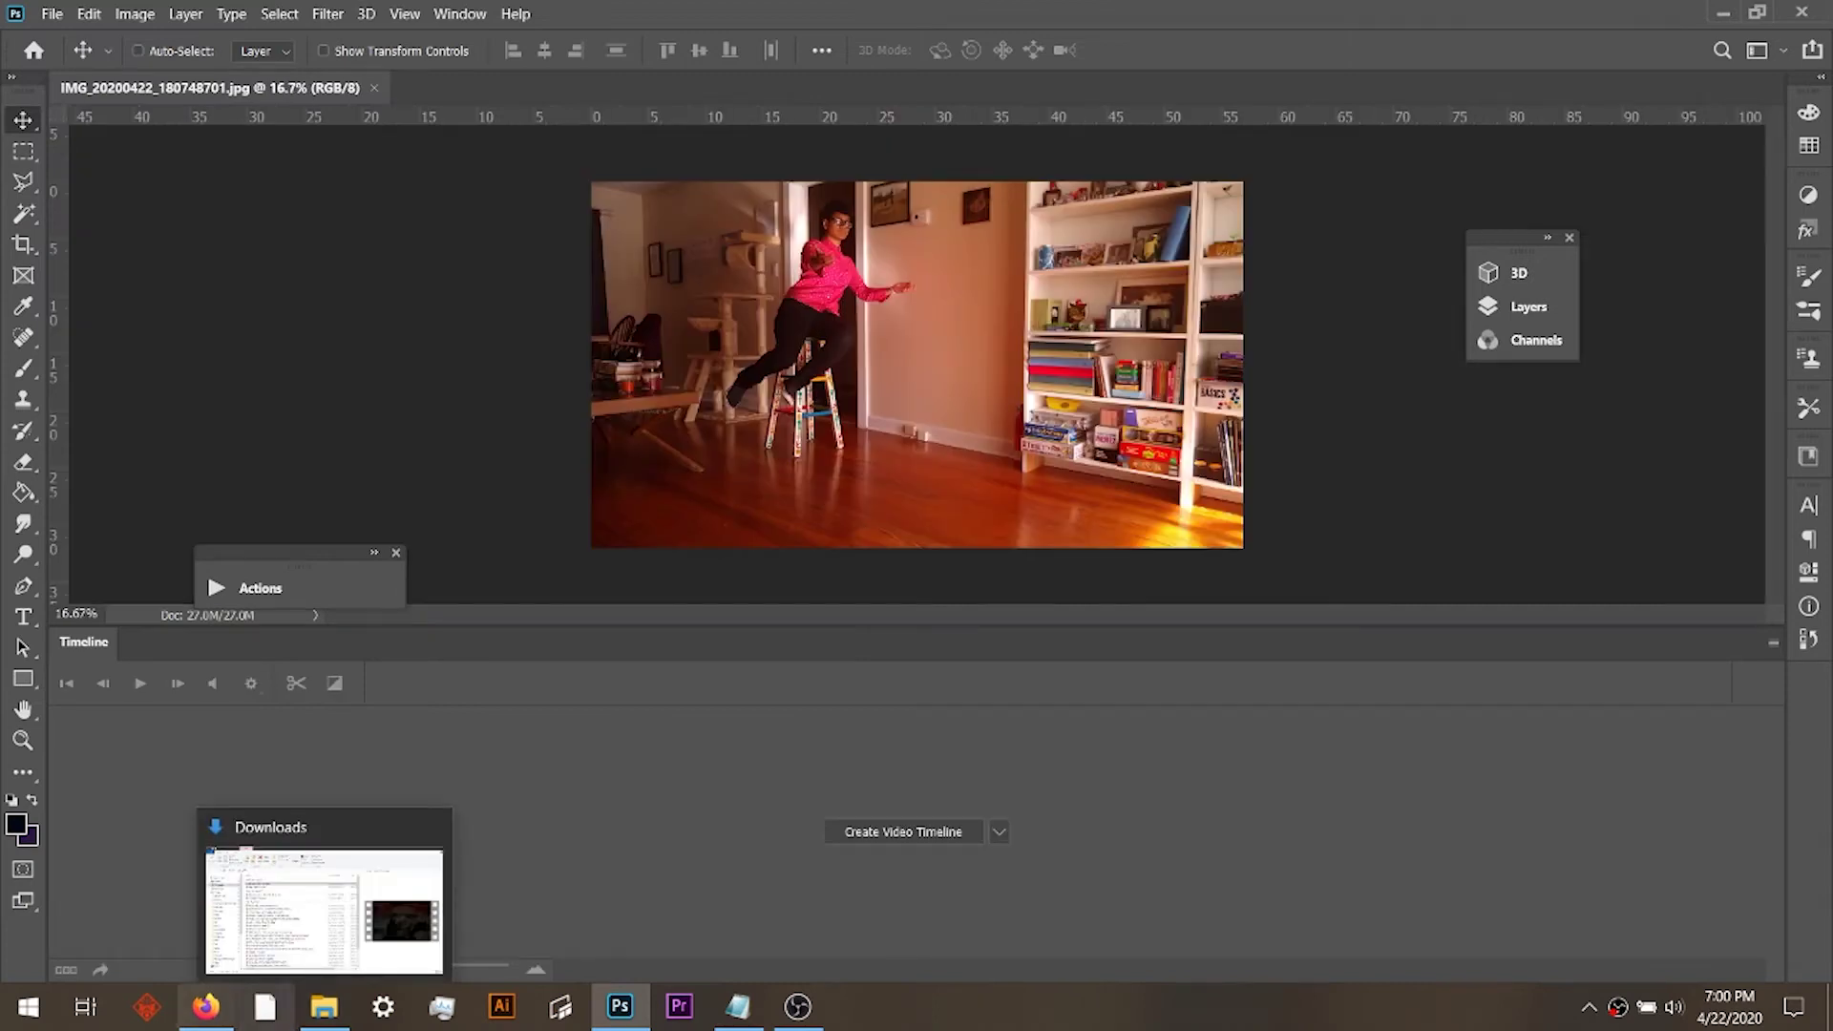
left_click(207, 1006)
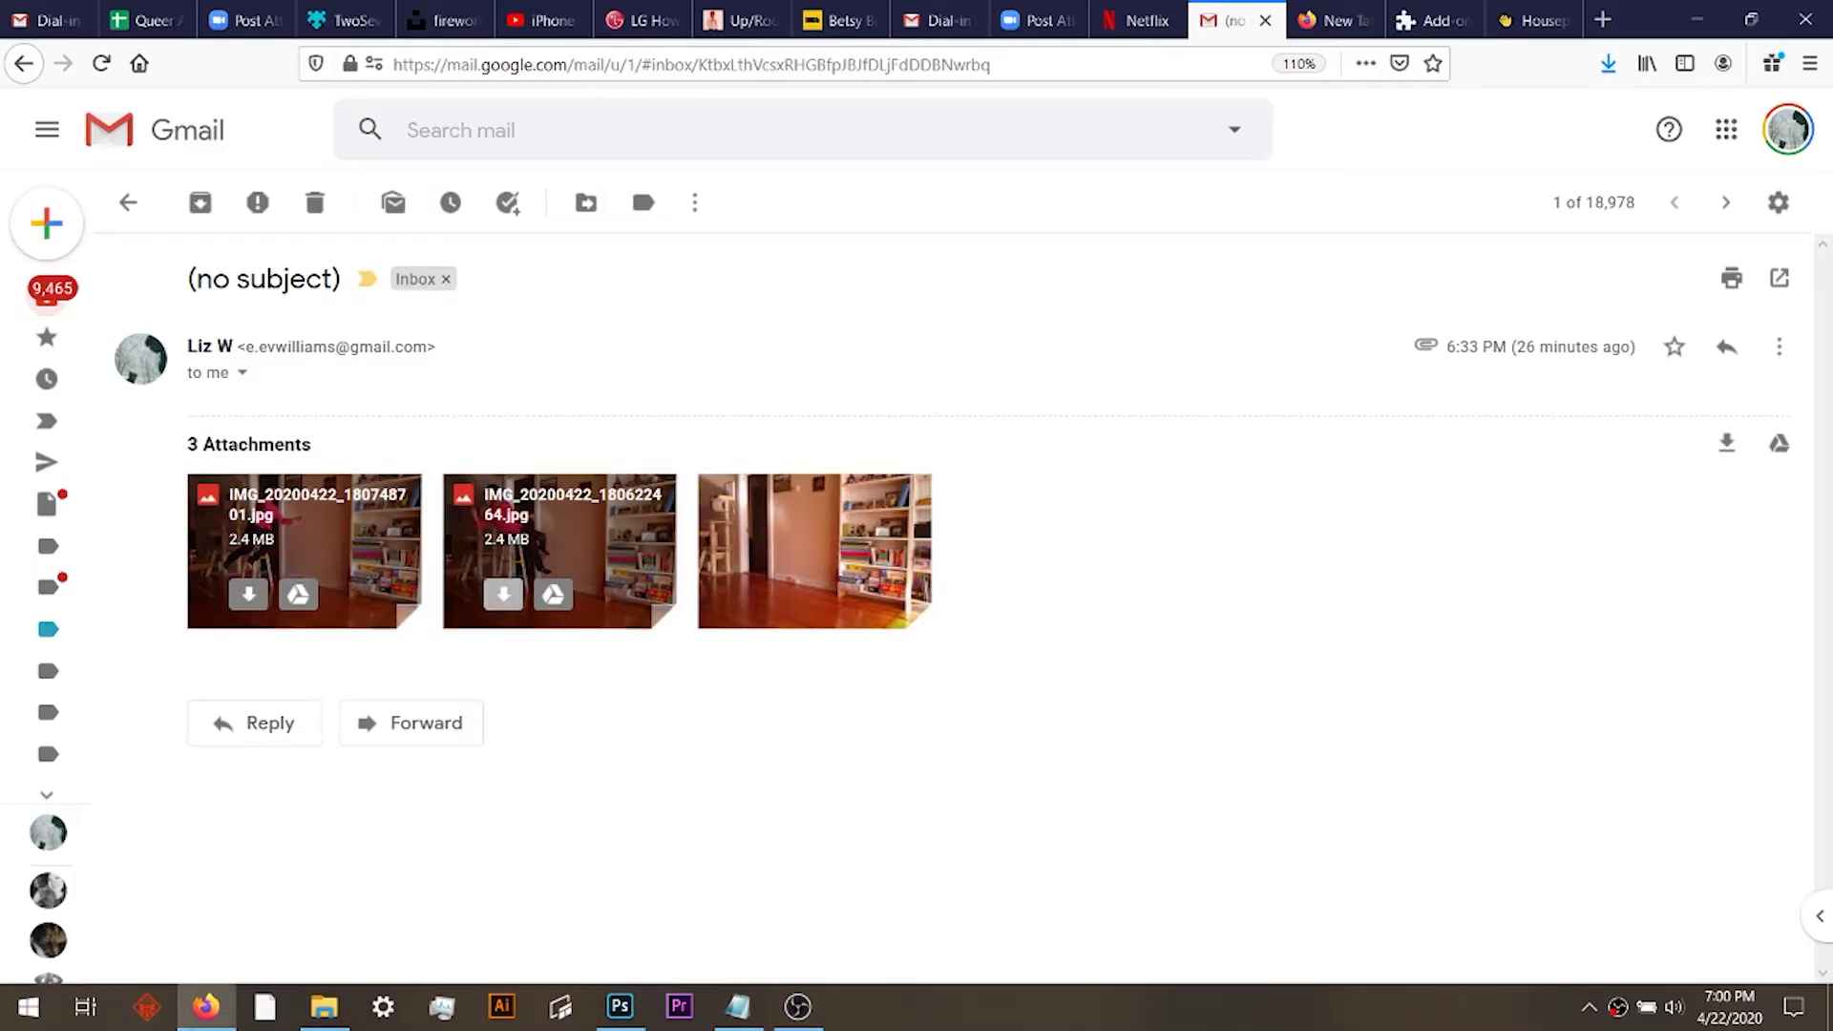
left_click(503, 595)
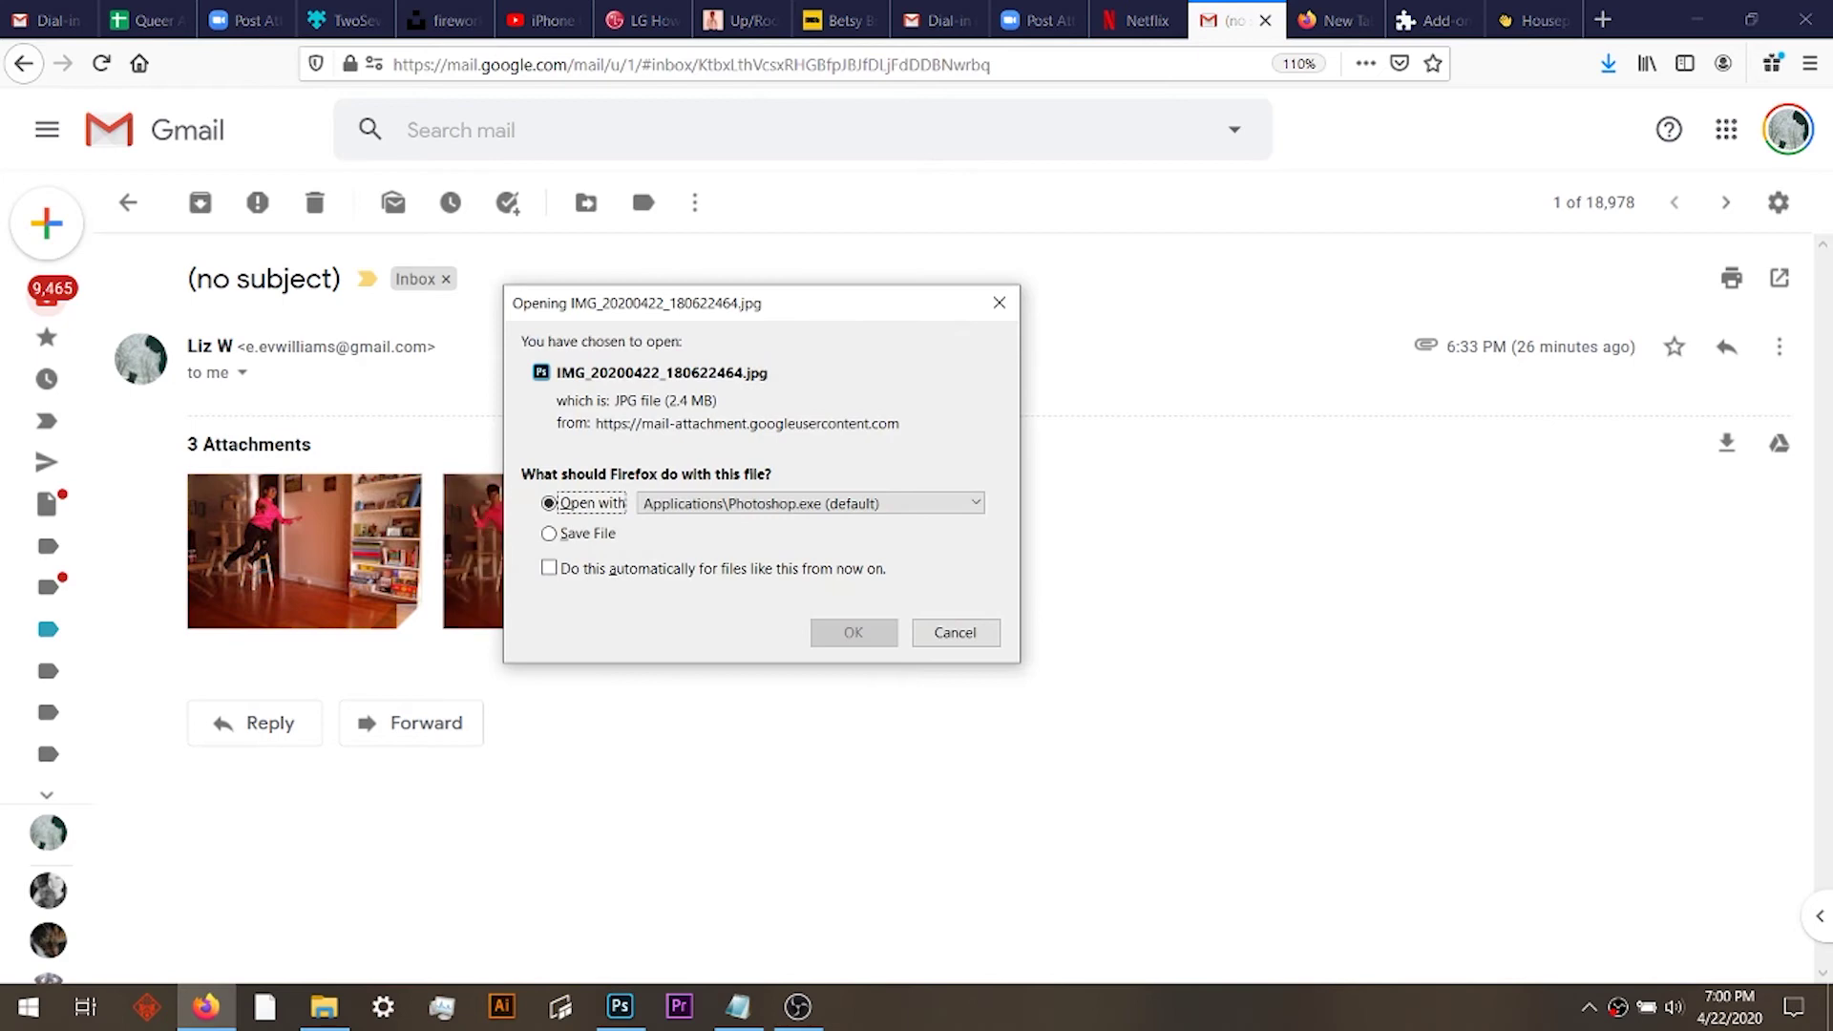
key("Return")
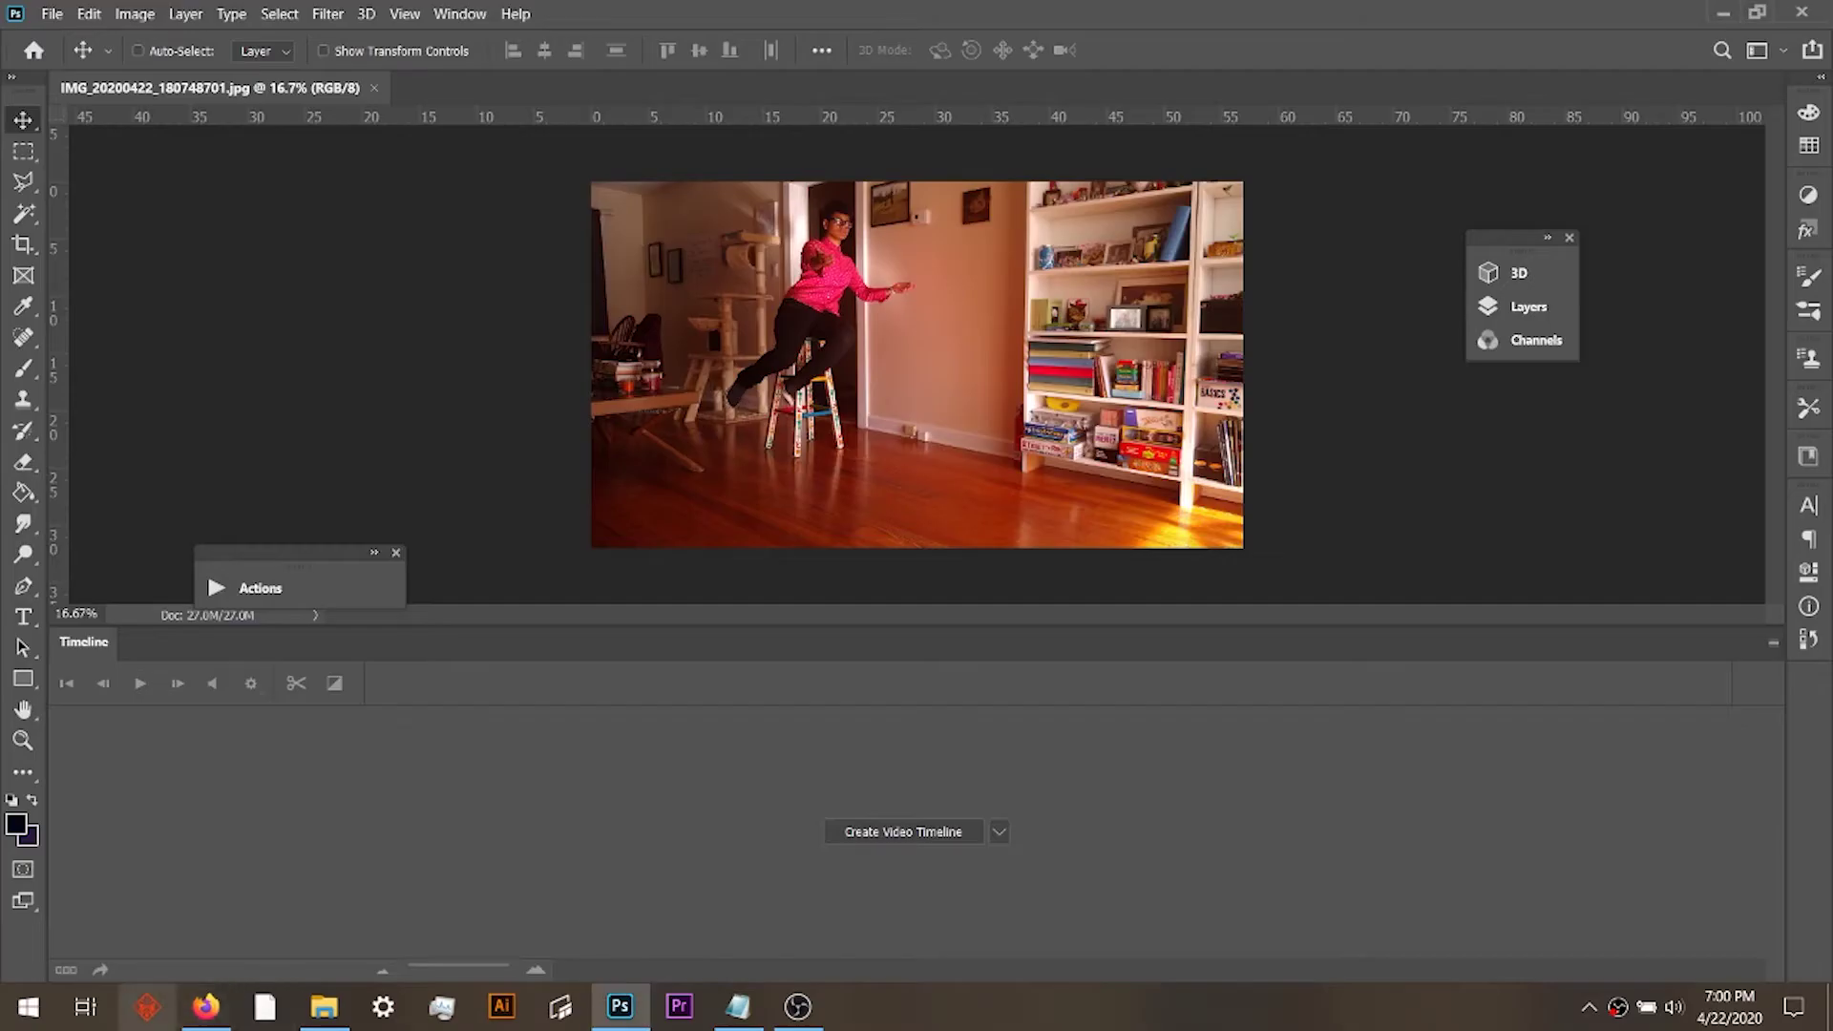
left_click(206, 1007)
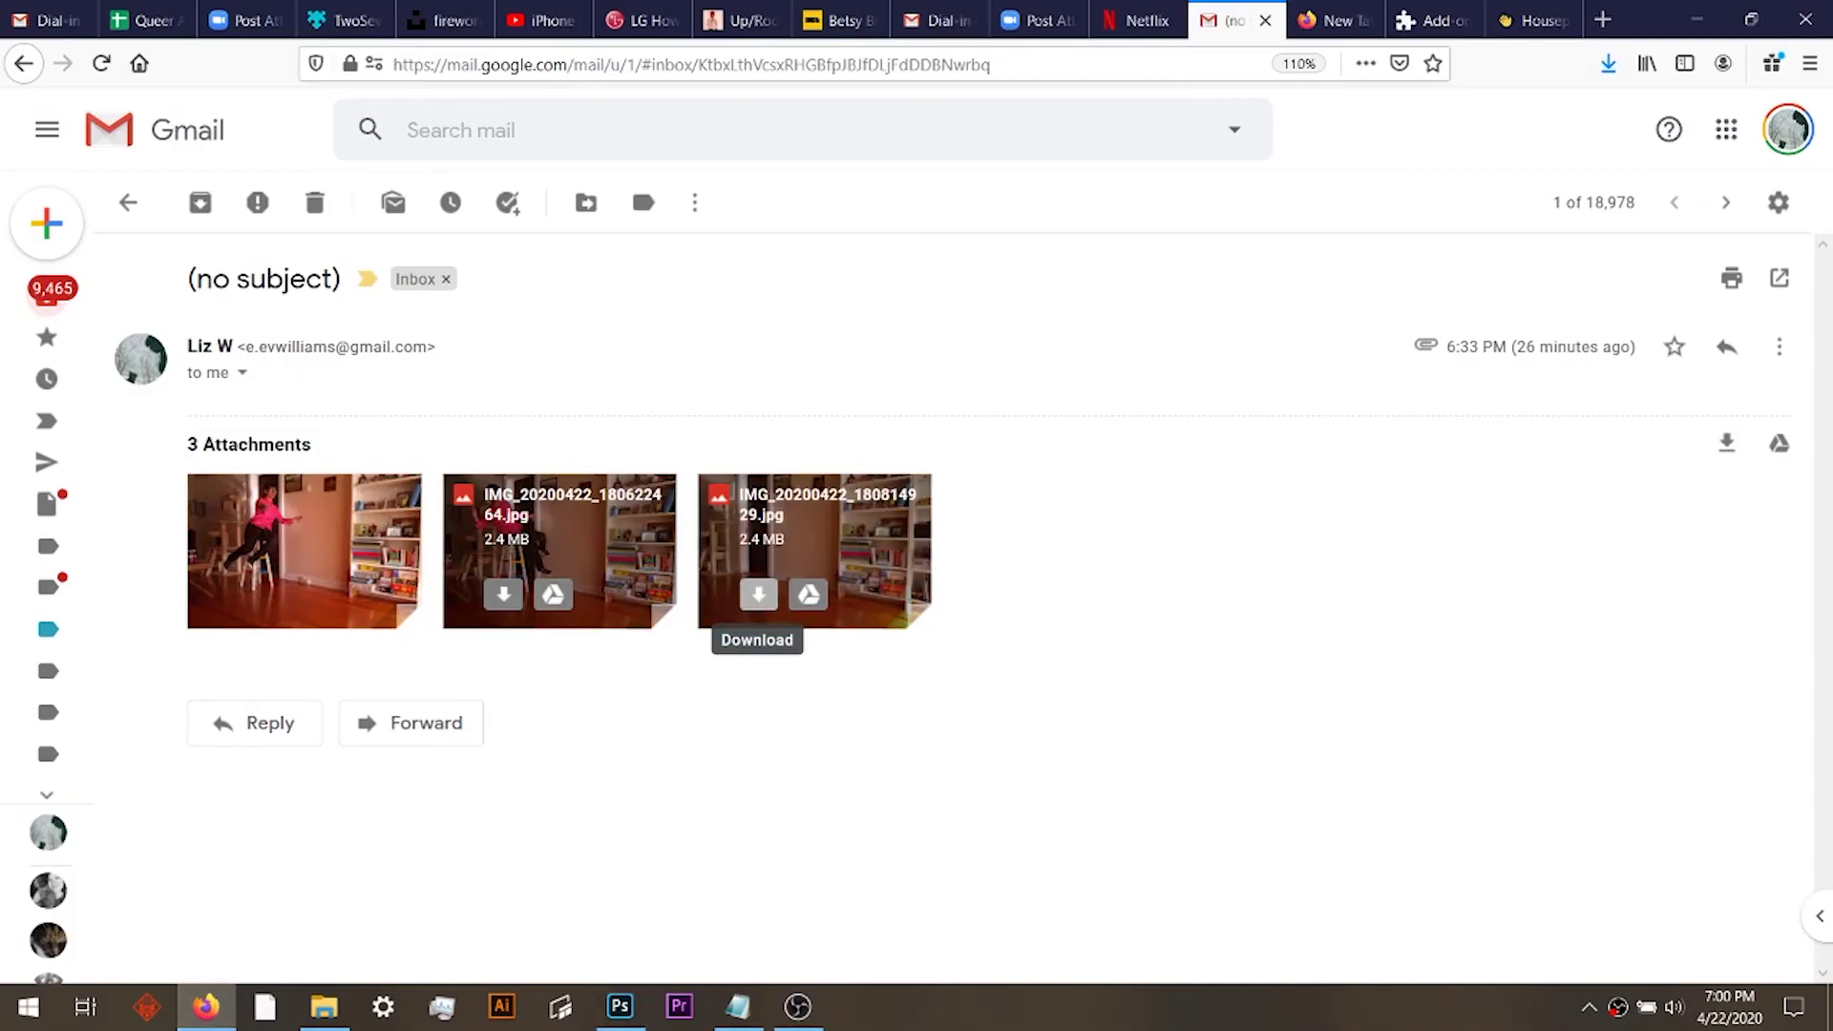
left_click(758, 594)
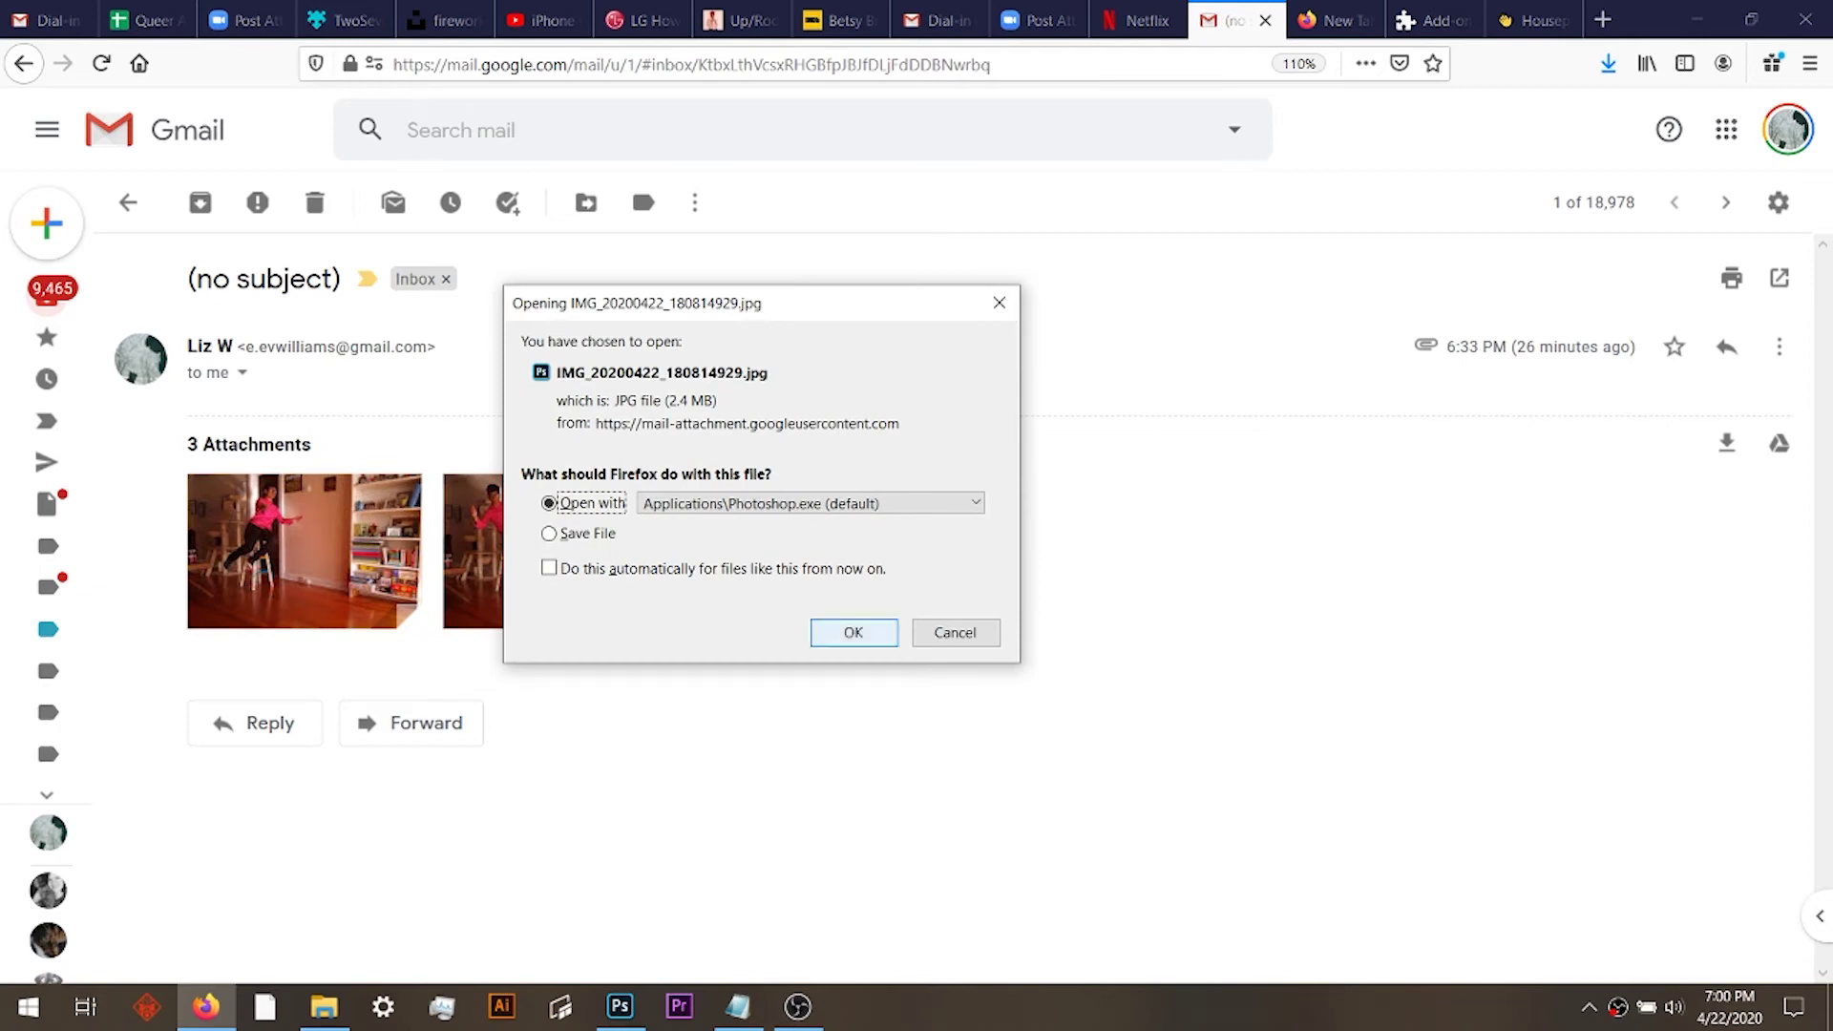
key("Return")
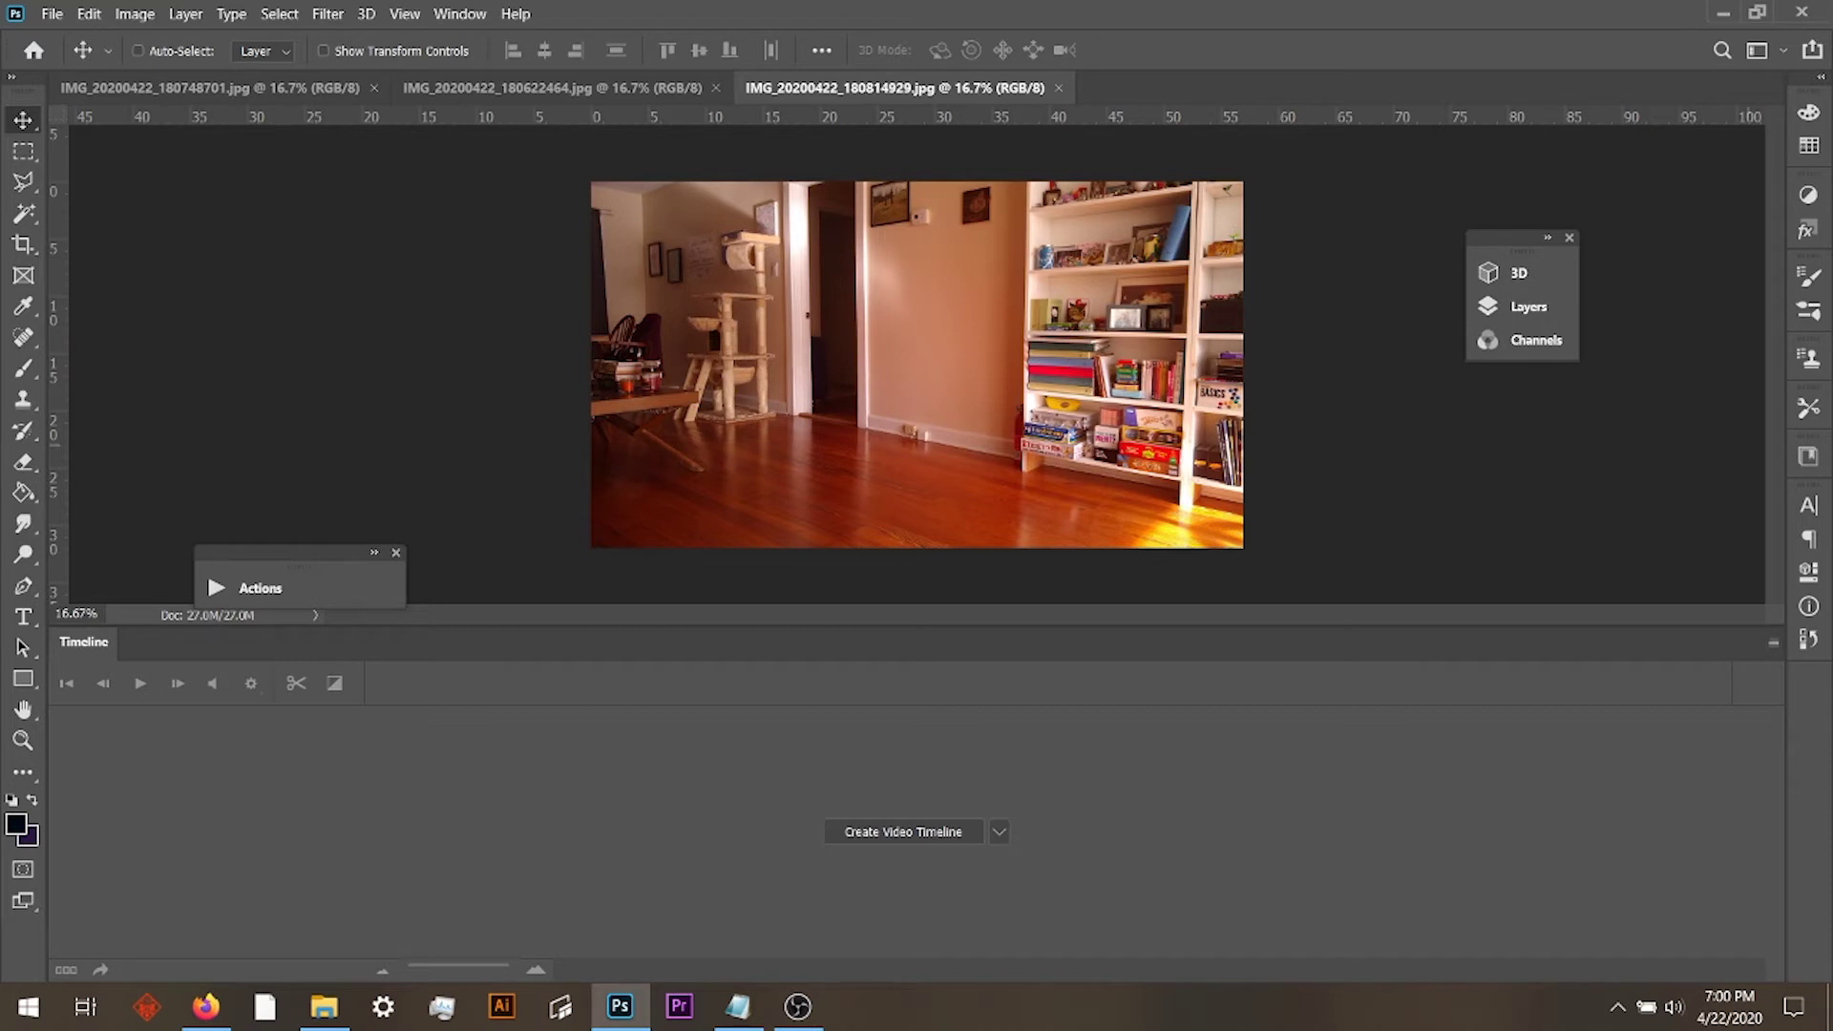
Select the whole of IMG_20200422_180622464.jpg, the photo of the person seated on the stool, and copy it.
left_click(552, 88)
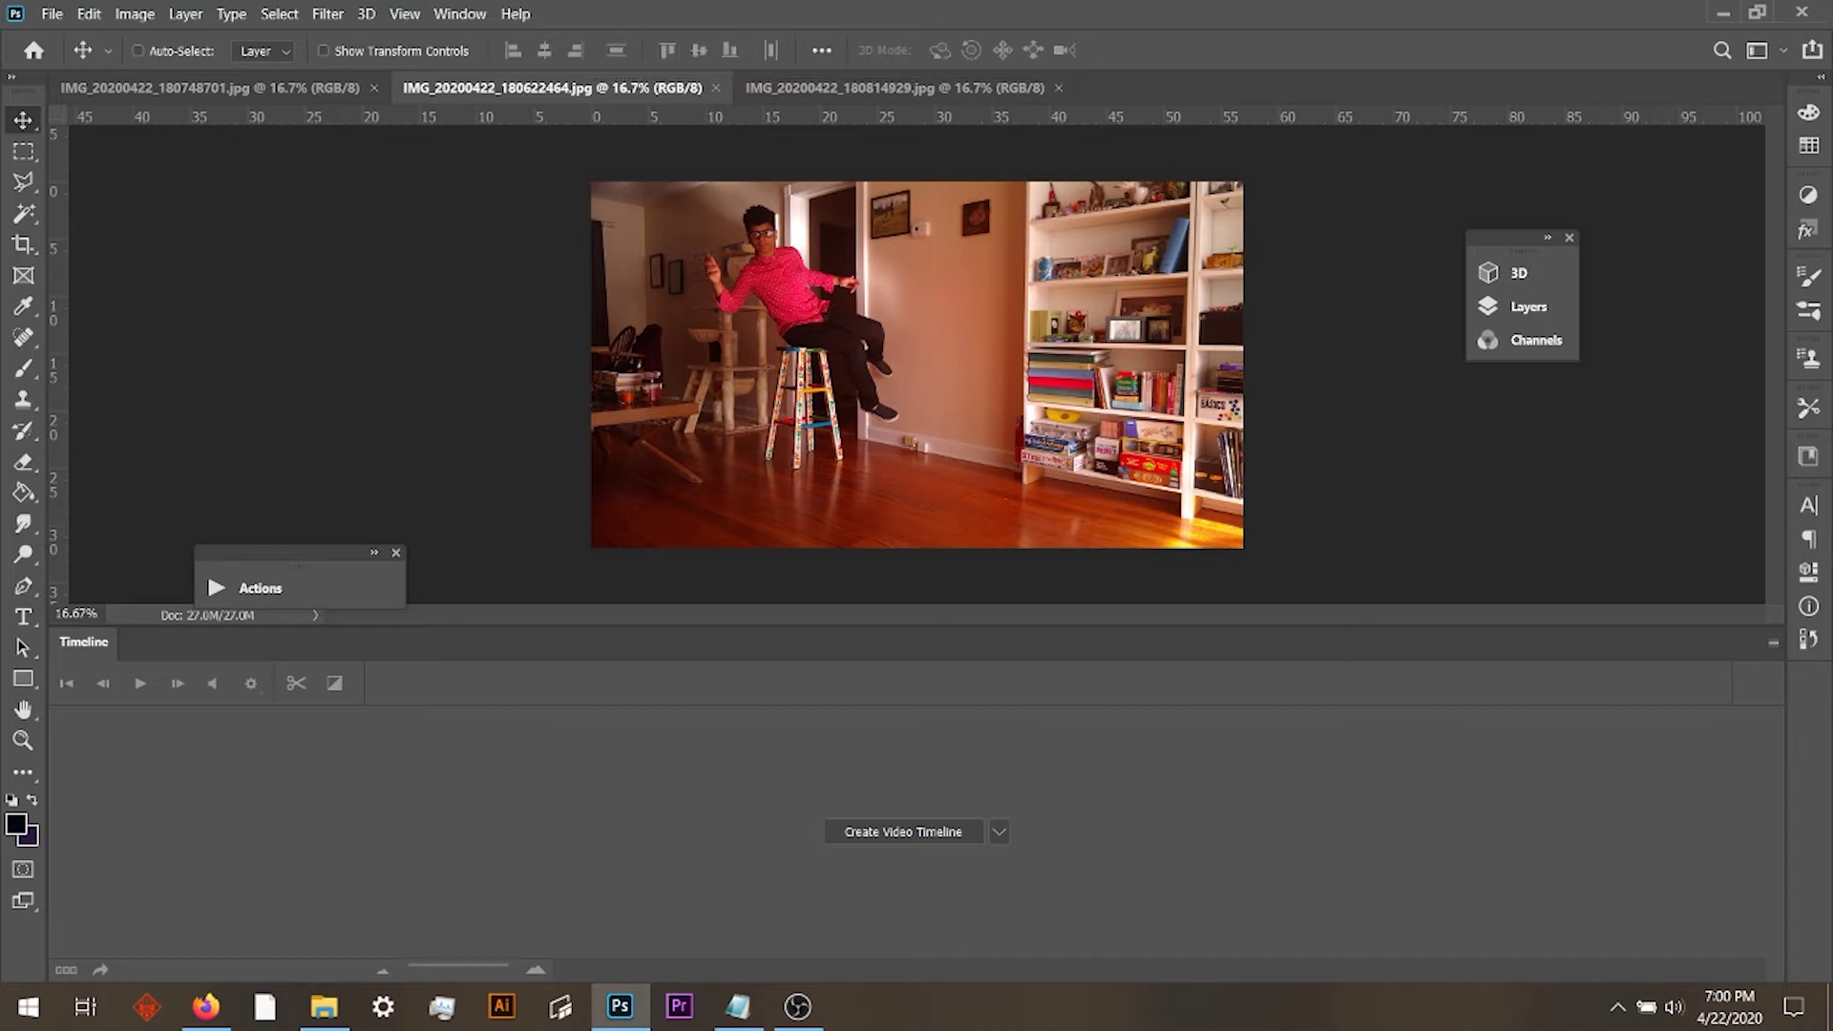
left_click(210, 88)
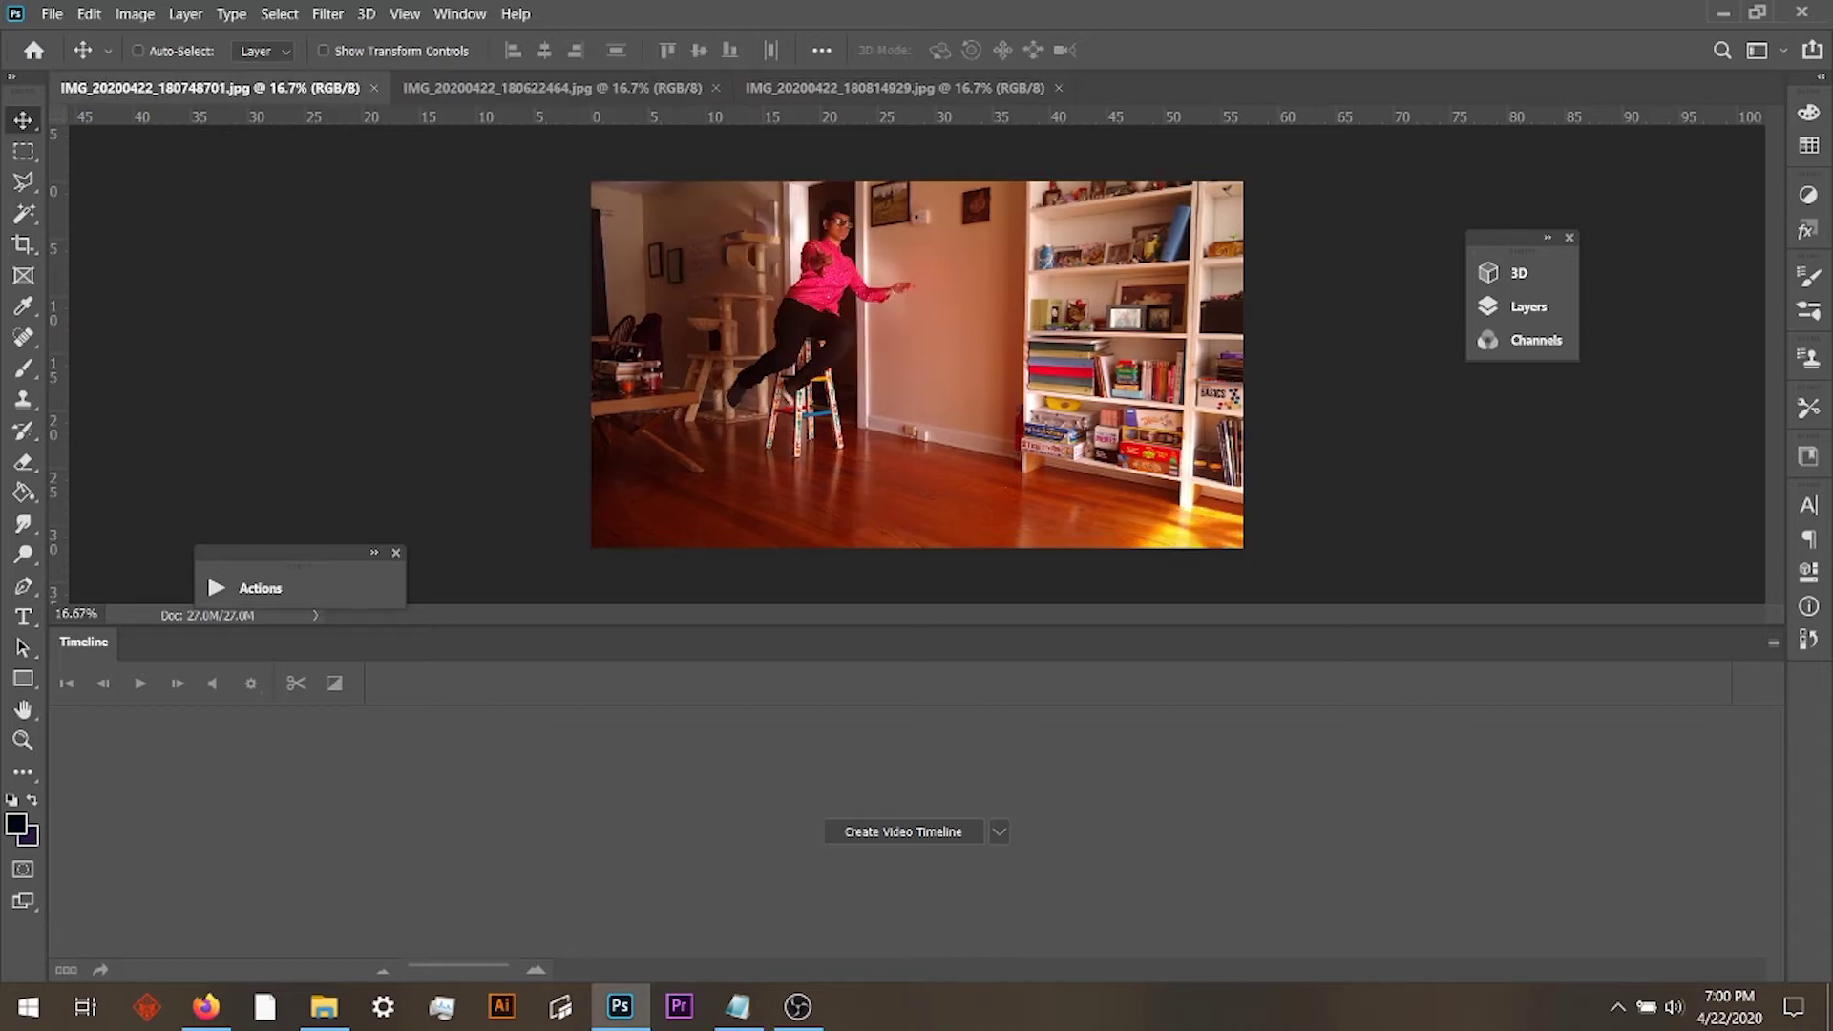
left_click(551, 88)
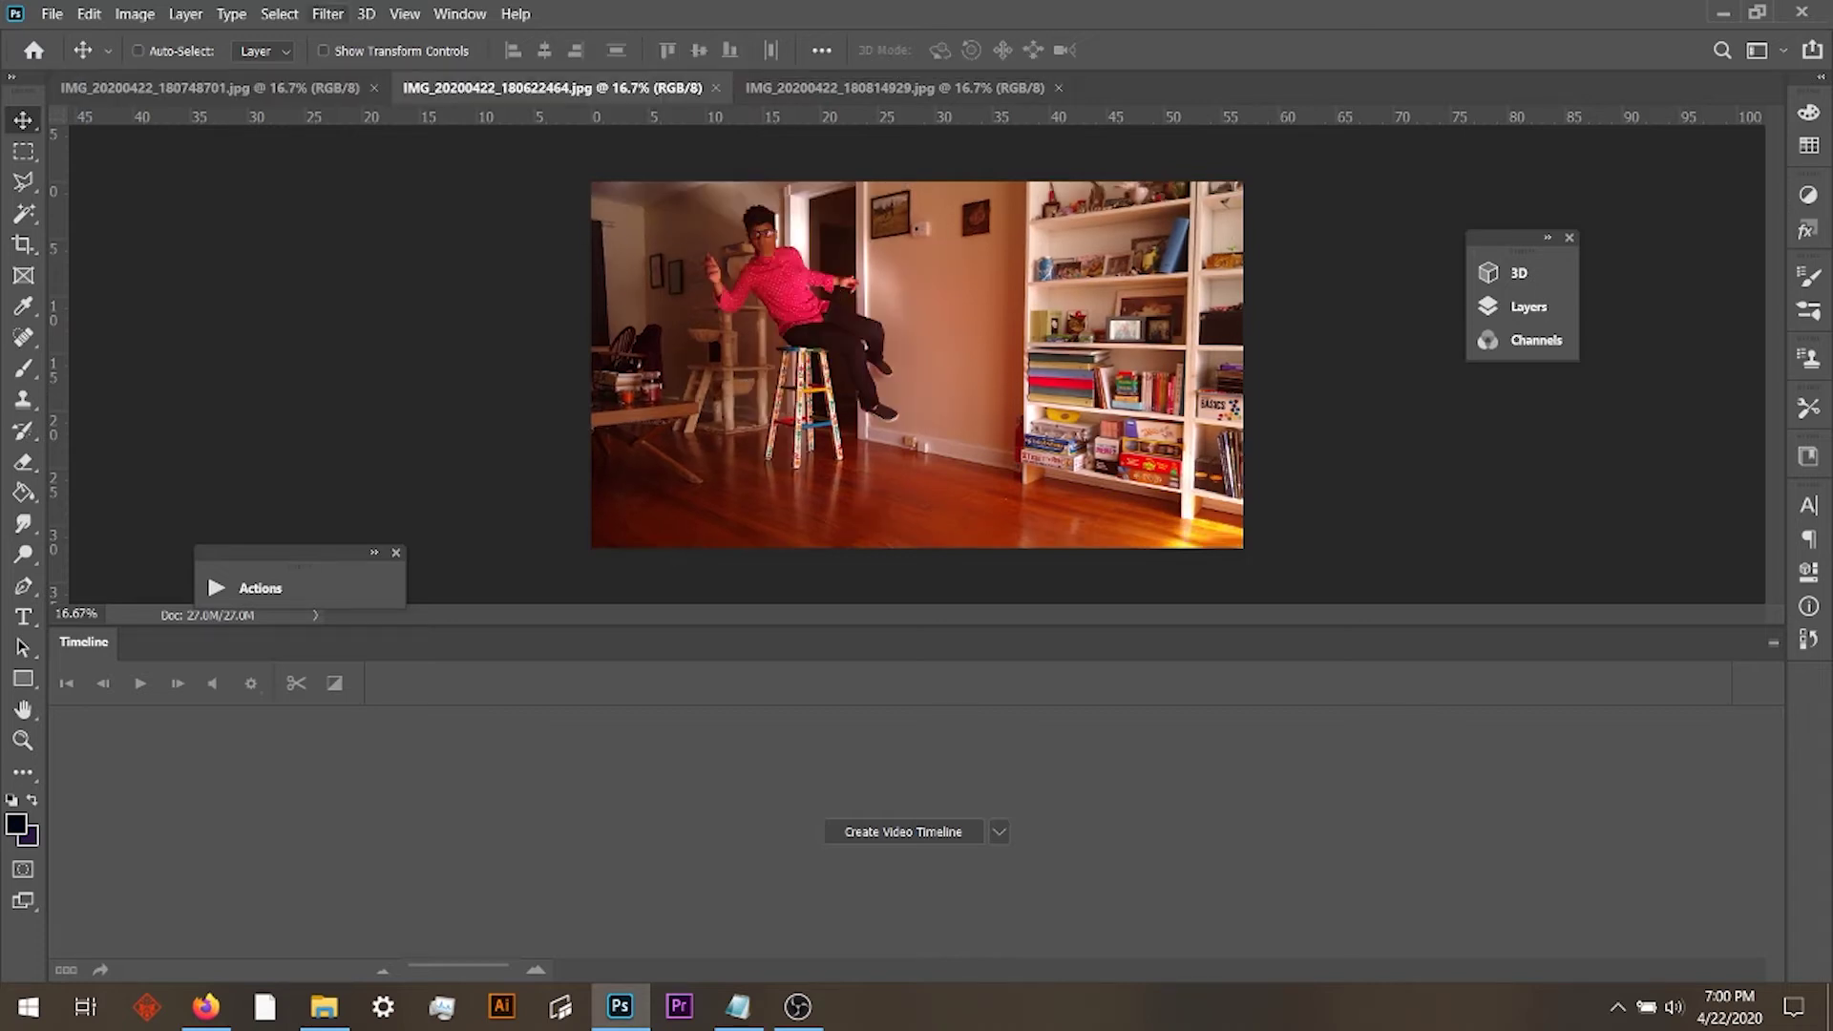
left_click(279, 13)
left_click(276, 37)
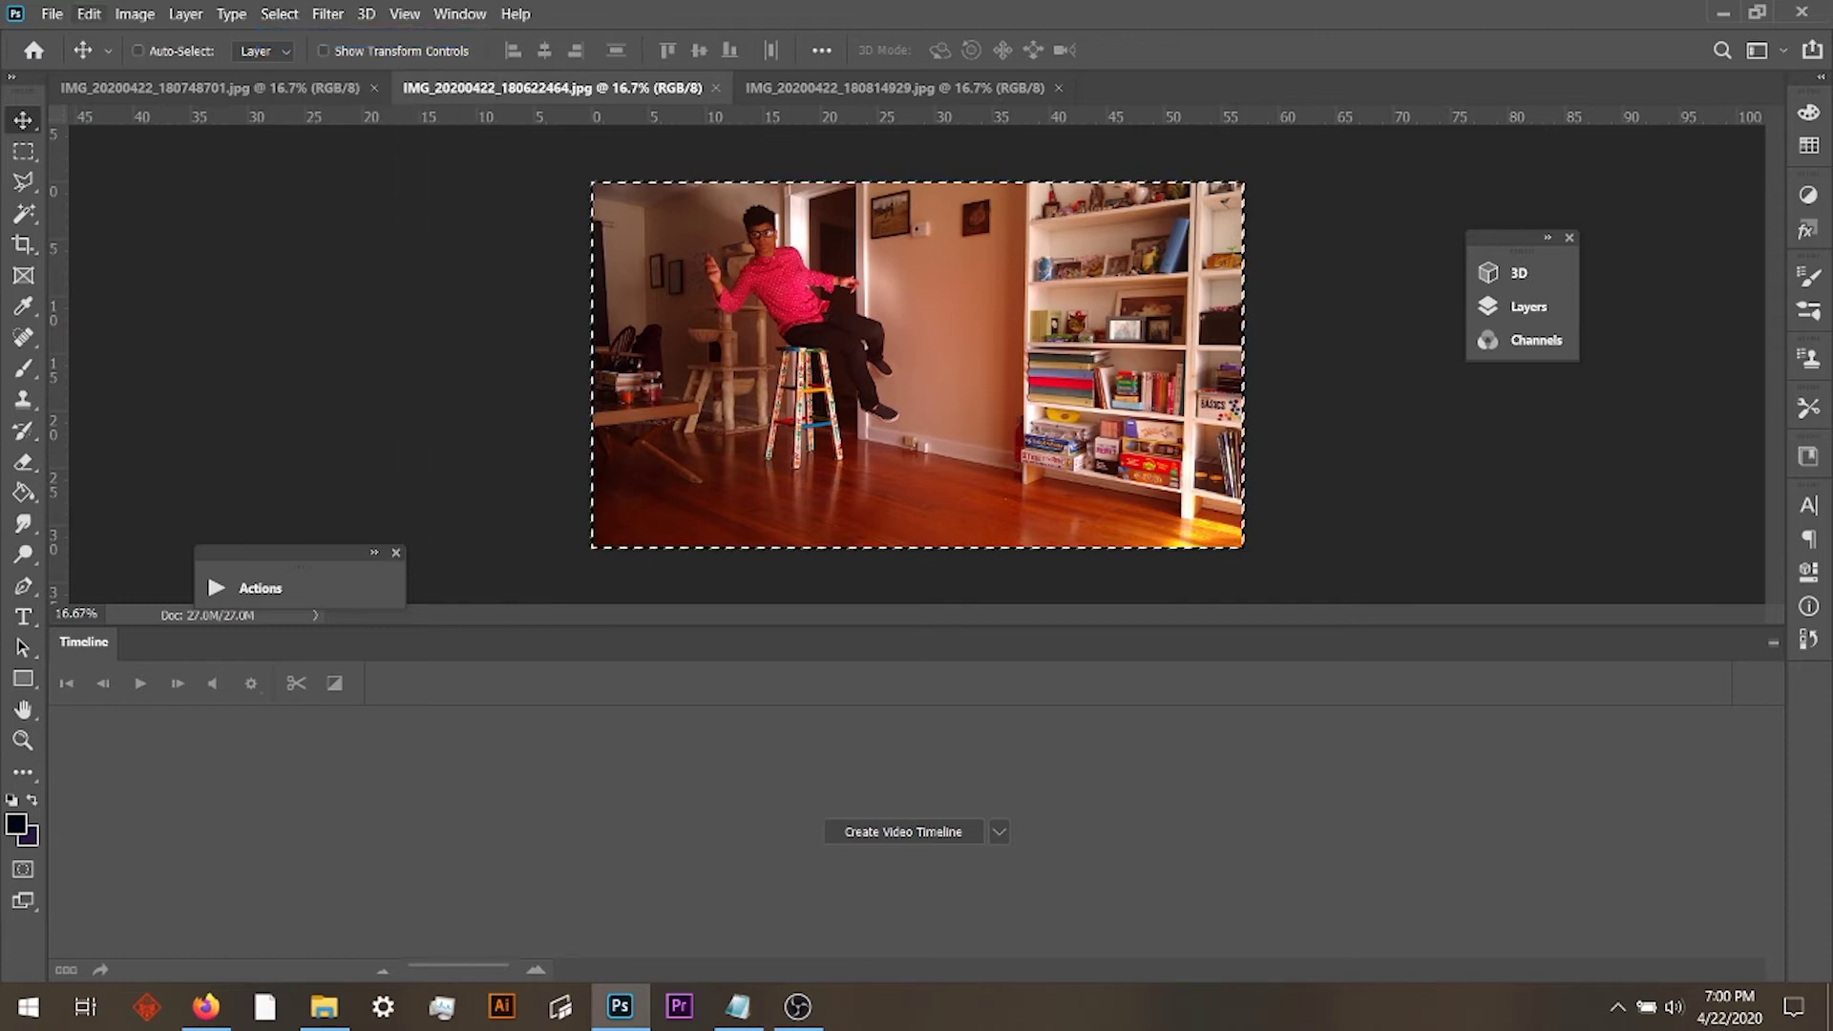
left_click(89, 13)
left_click(95, 168)
In the empty-room photo IMG_20200422_180814929.jpg, close the Timeline and paste the copied photo as a new layer.
left_click(895, 88)
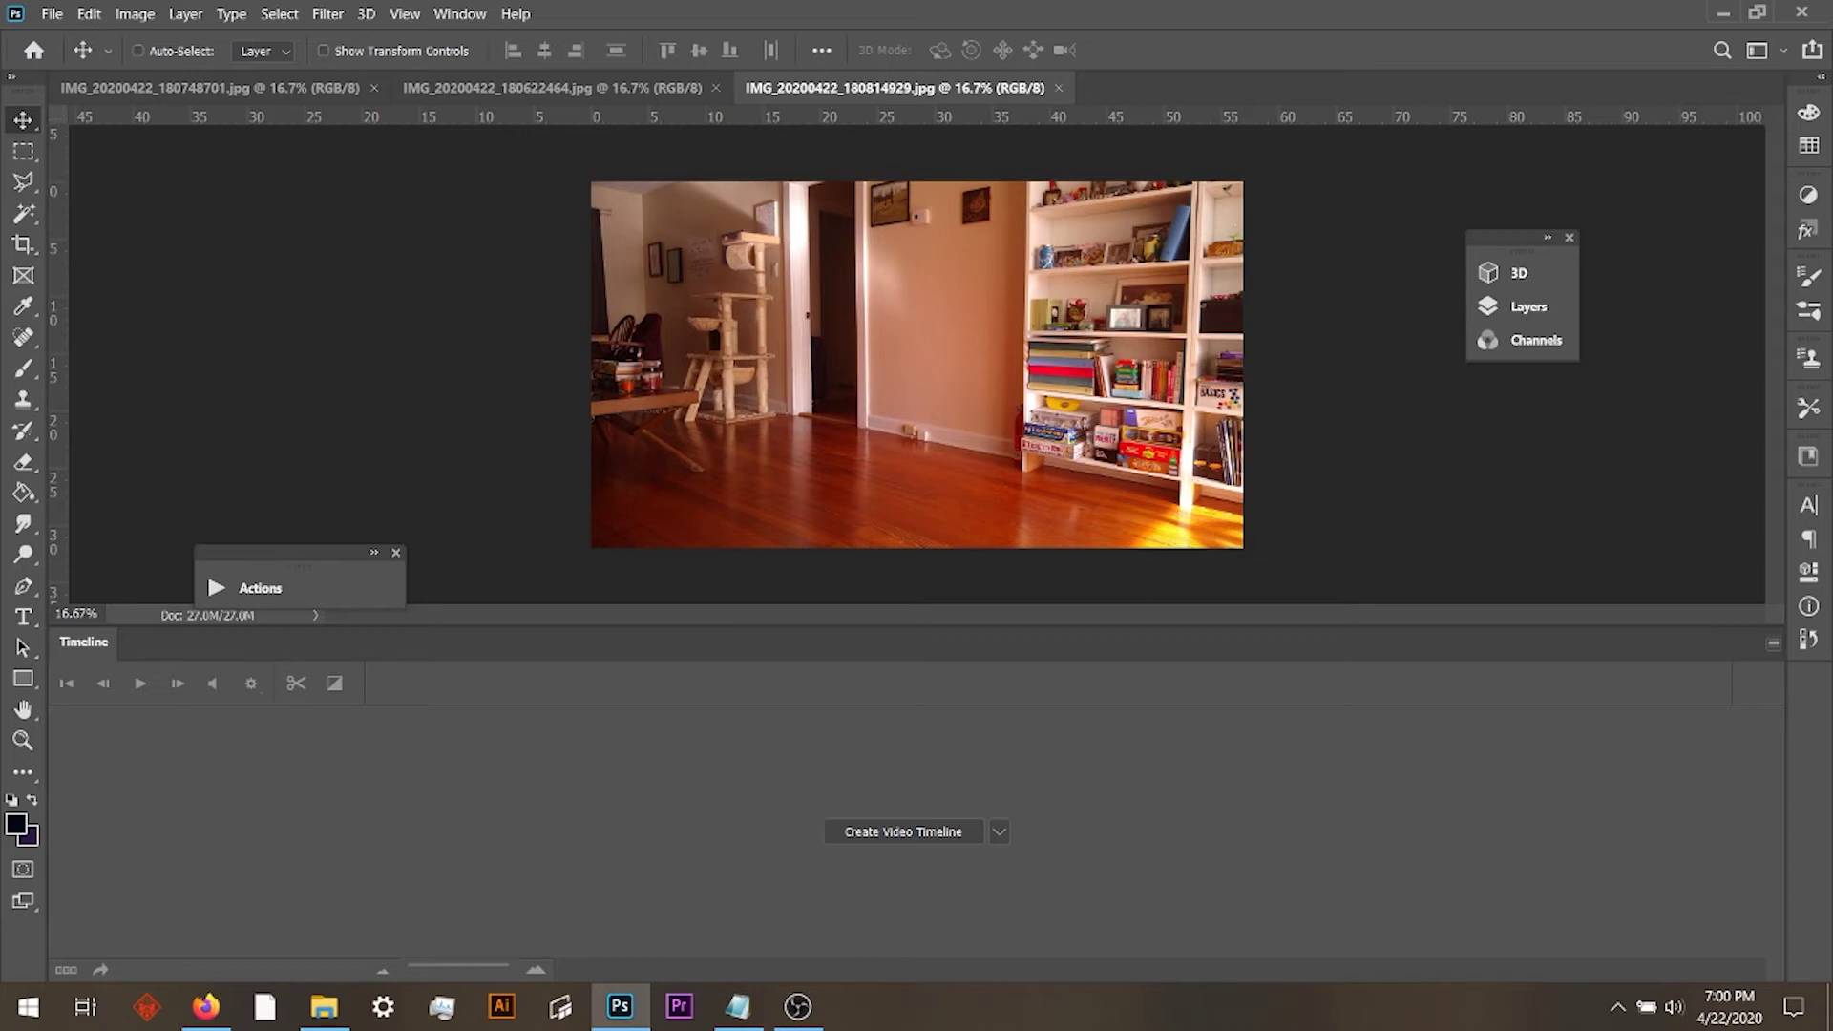
left_click(1773, 644)
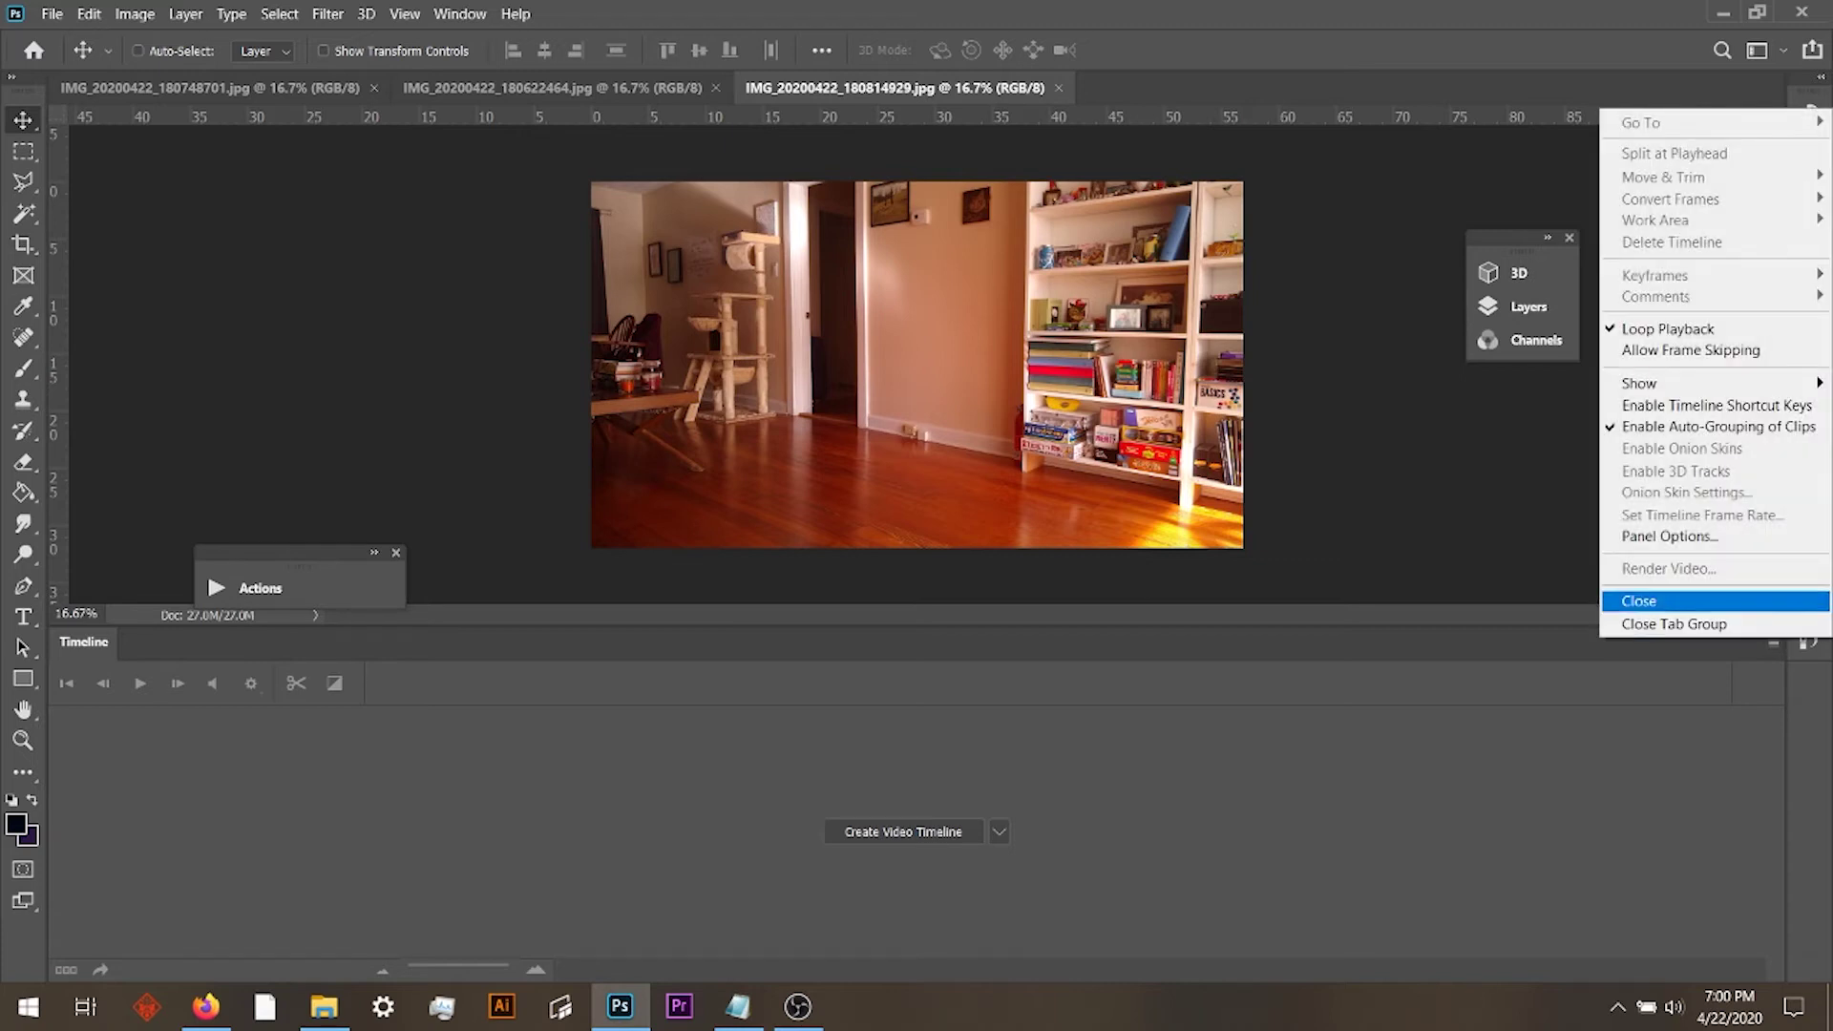
left_click(1639, 601)
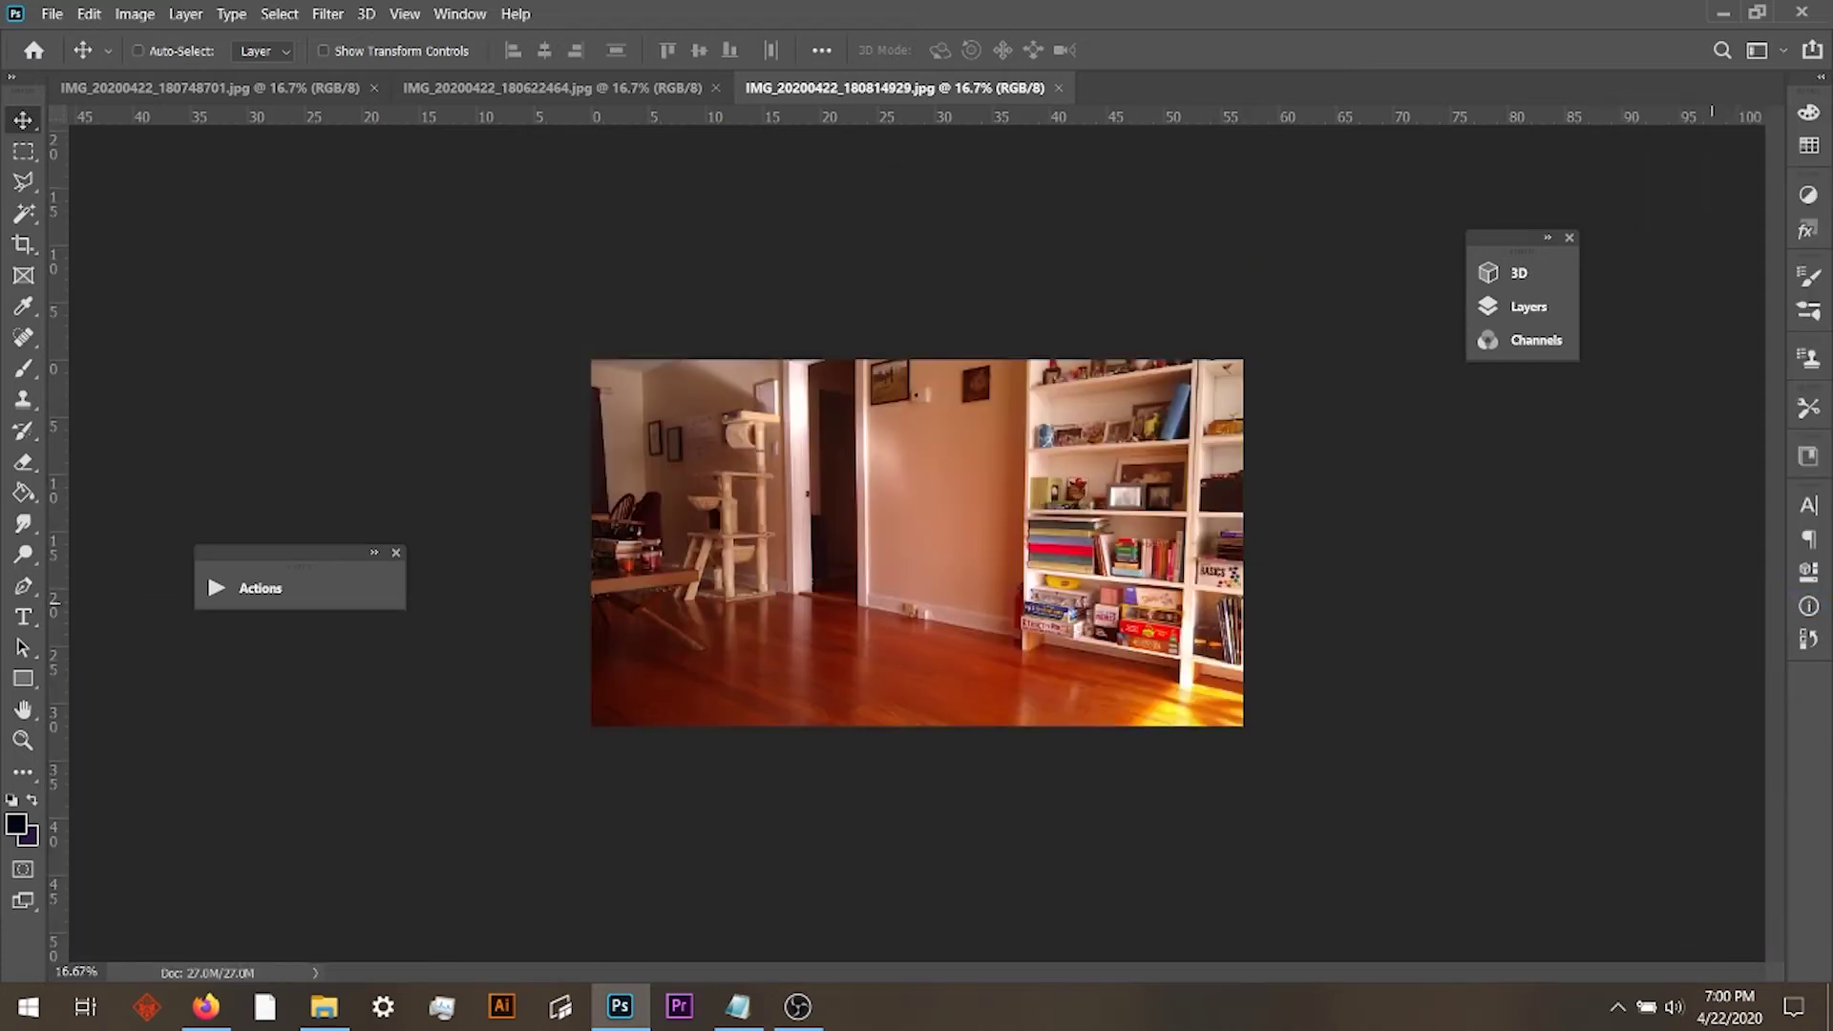
key("ctrl+plus")
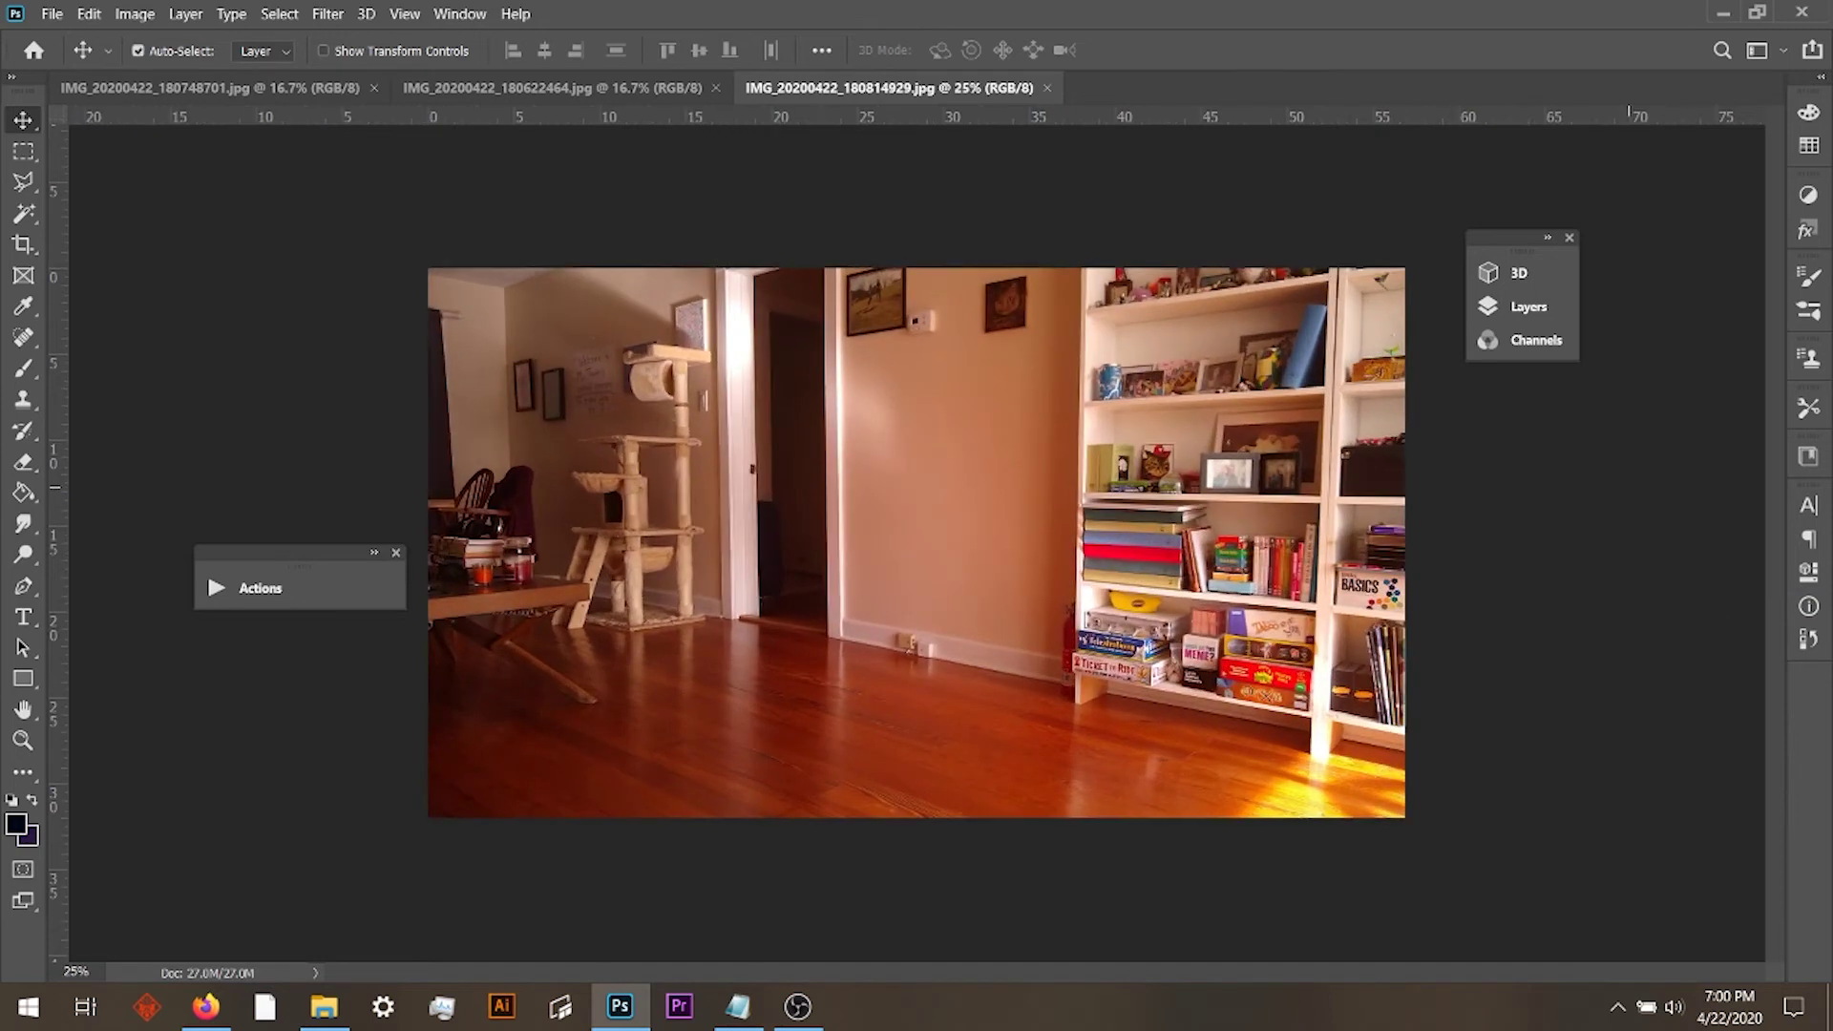
key("ctrl+v")
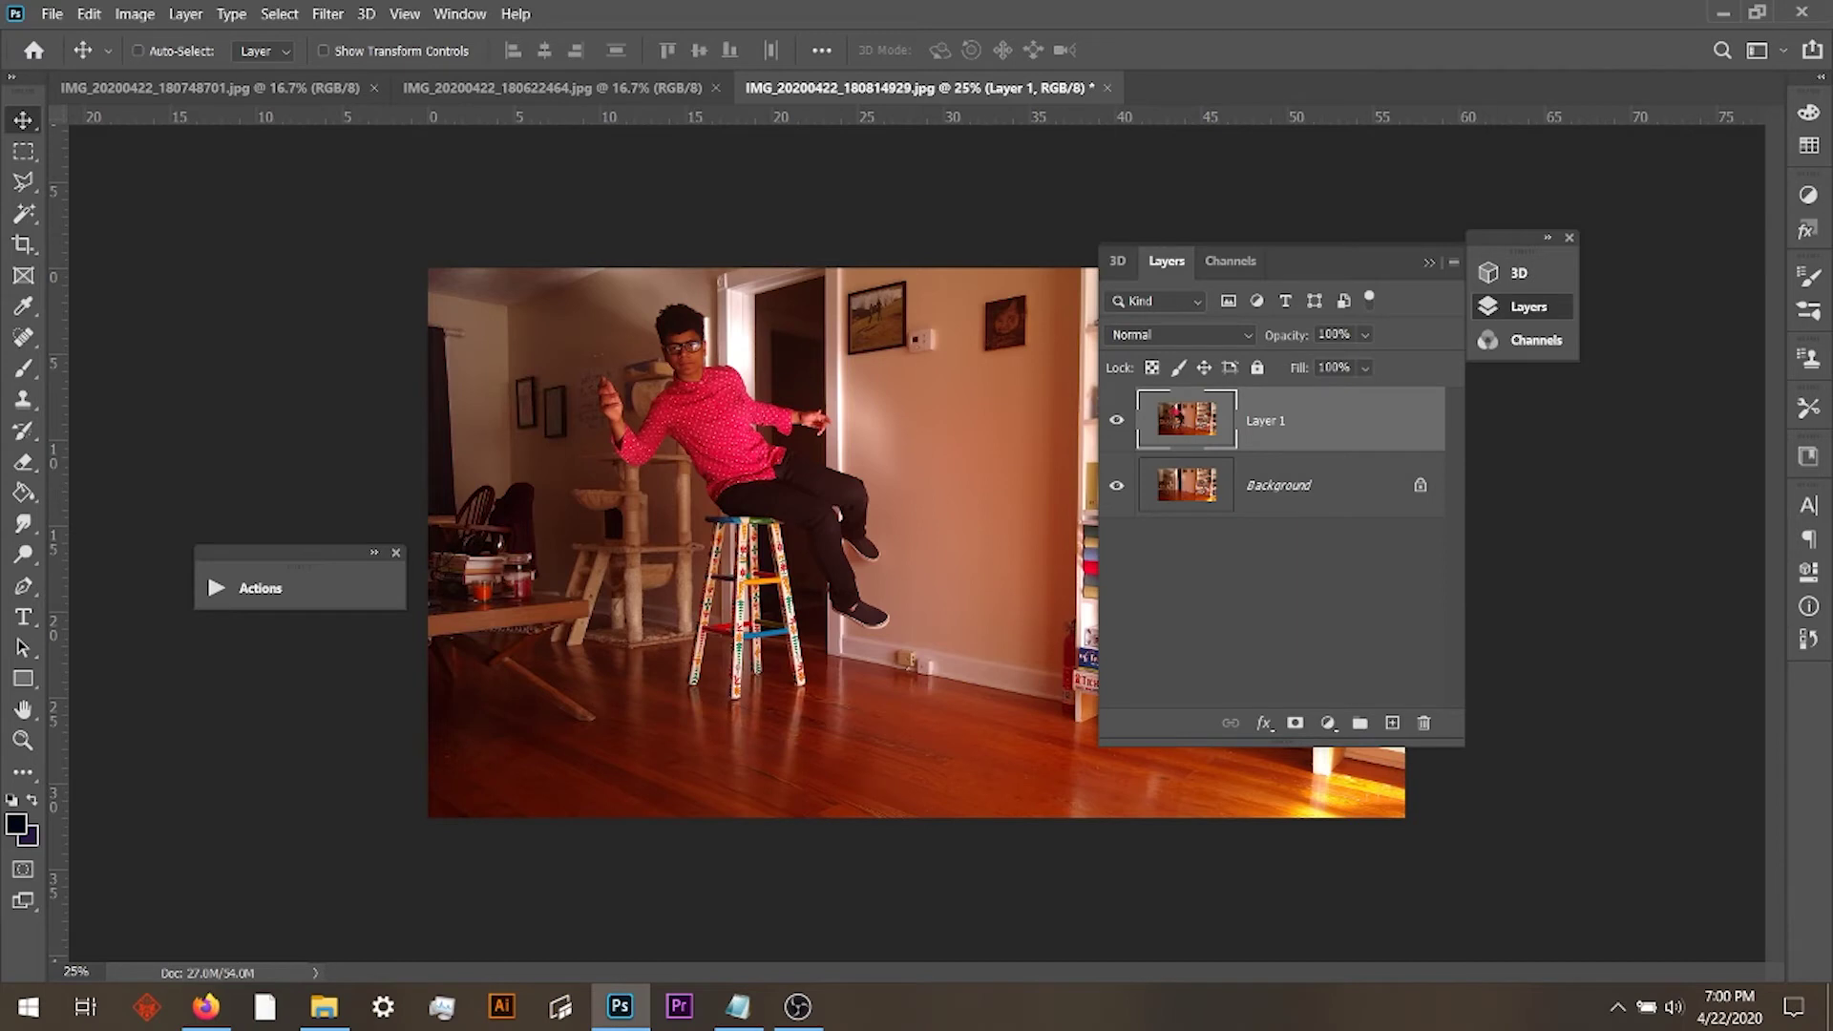
Add a layer mask to Layer 1 and paint black over the stool's front-left leg with the 199 px brush.
left_click(1294, 722)
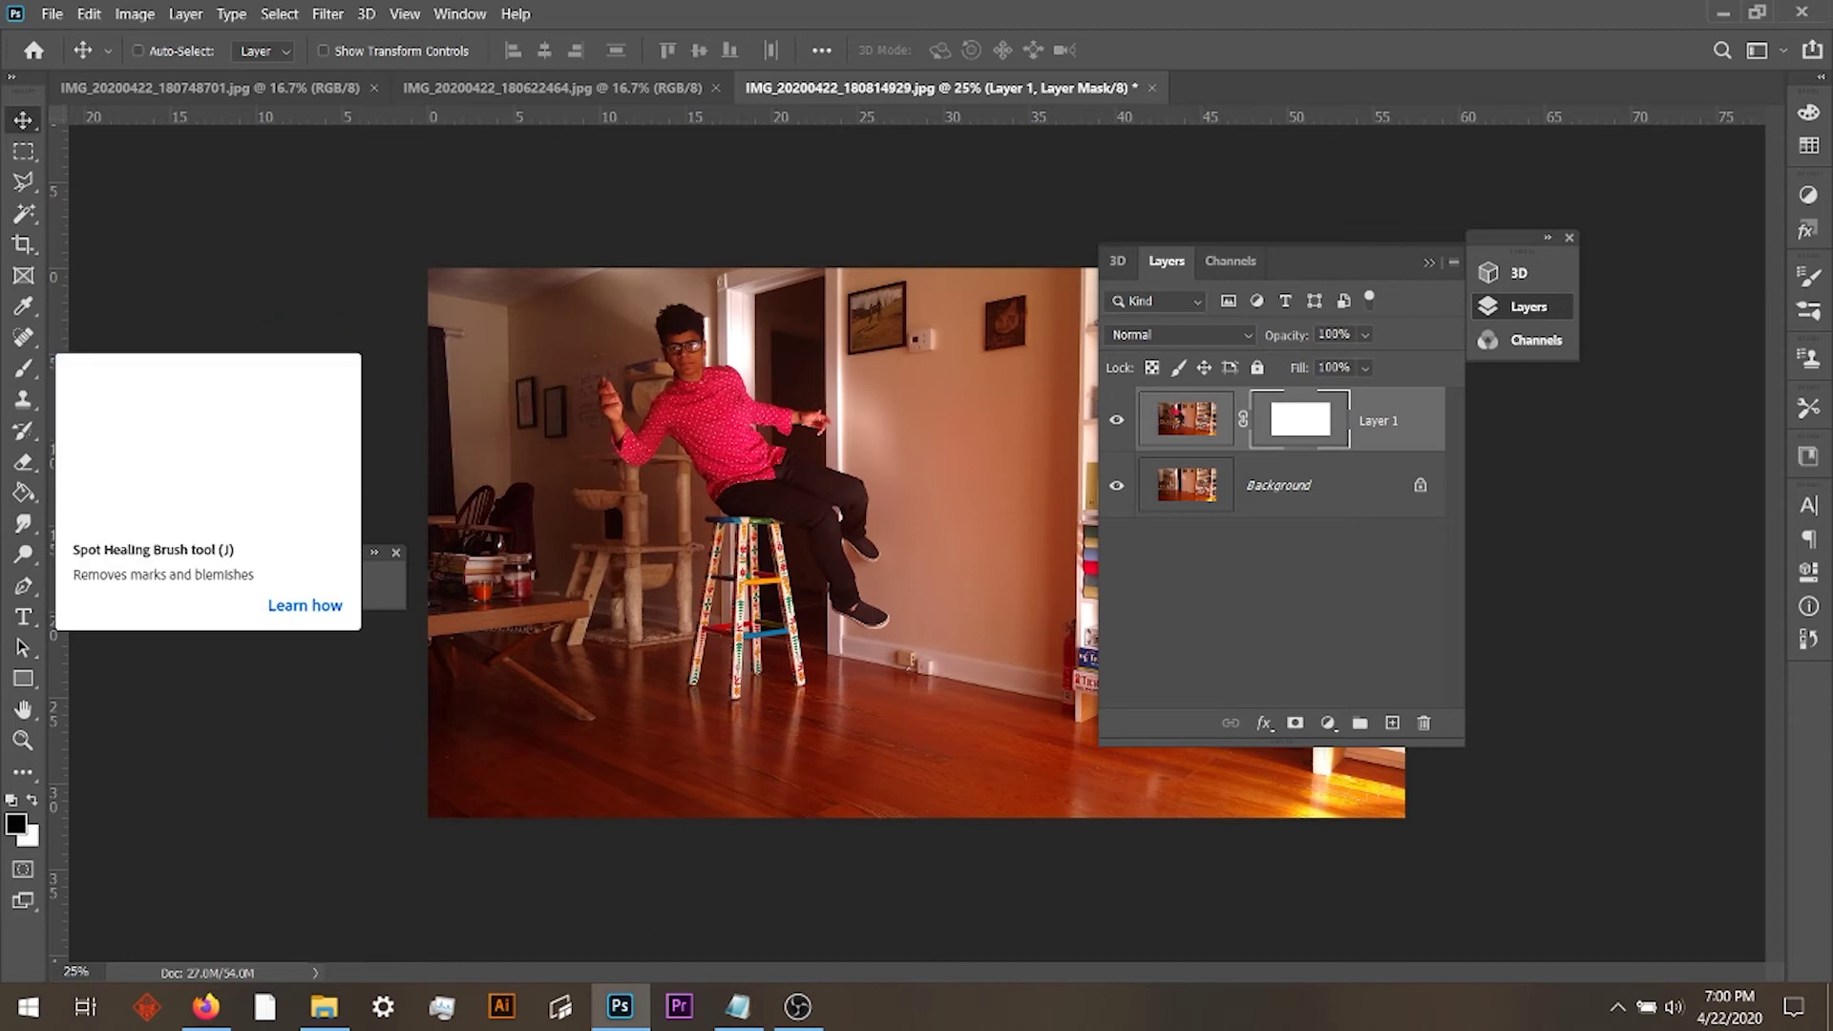
left_click(24, 368)
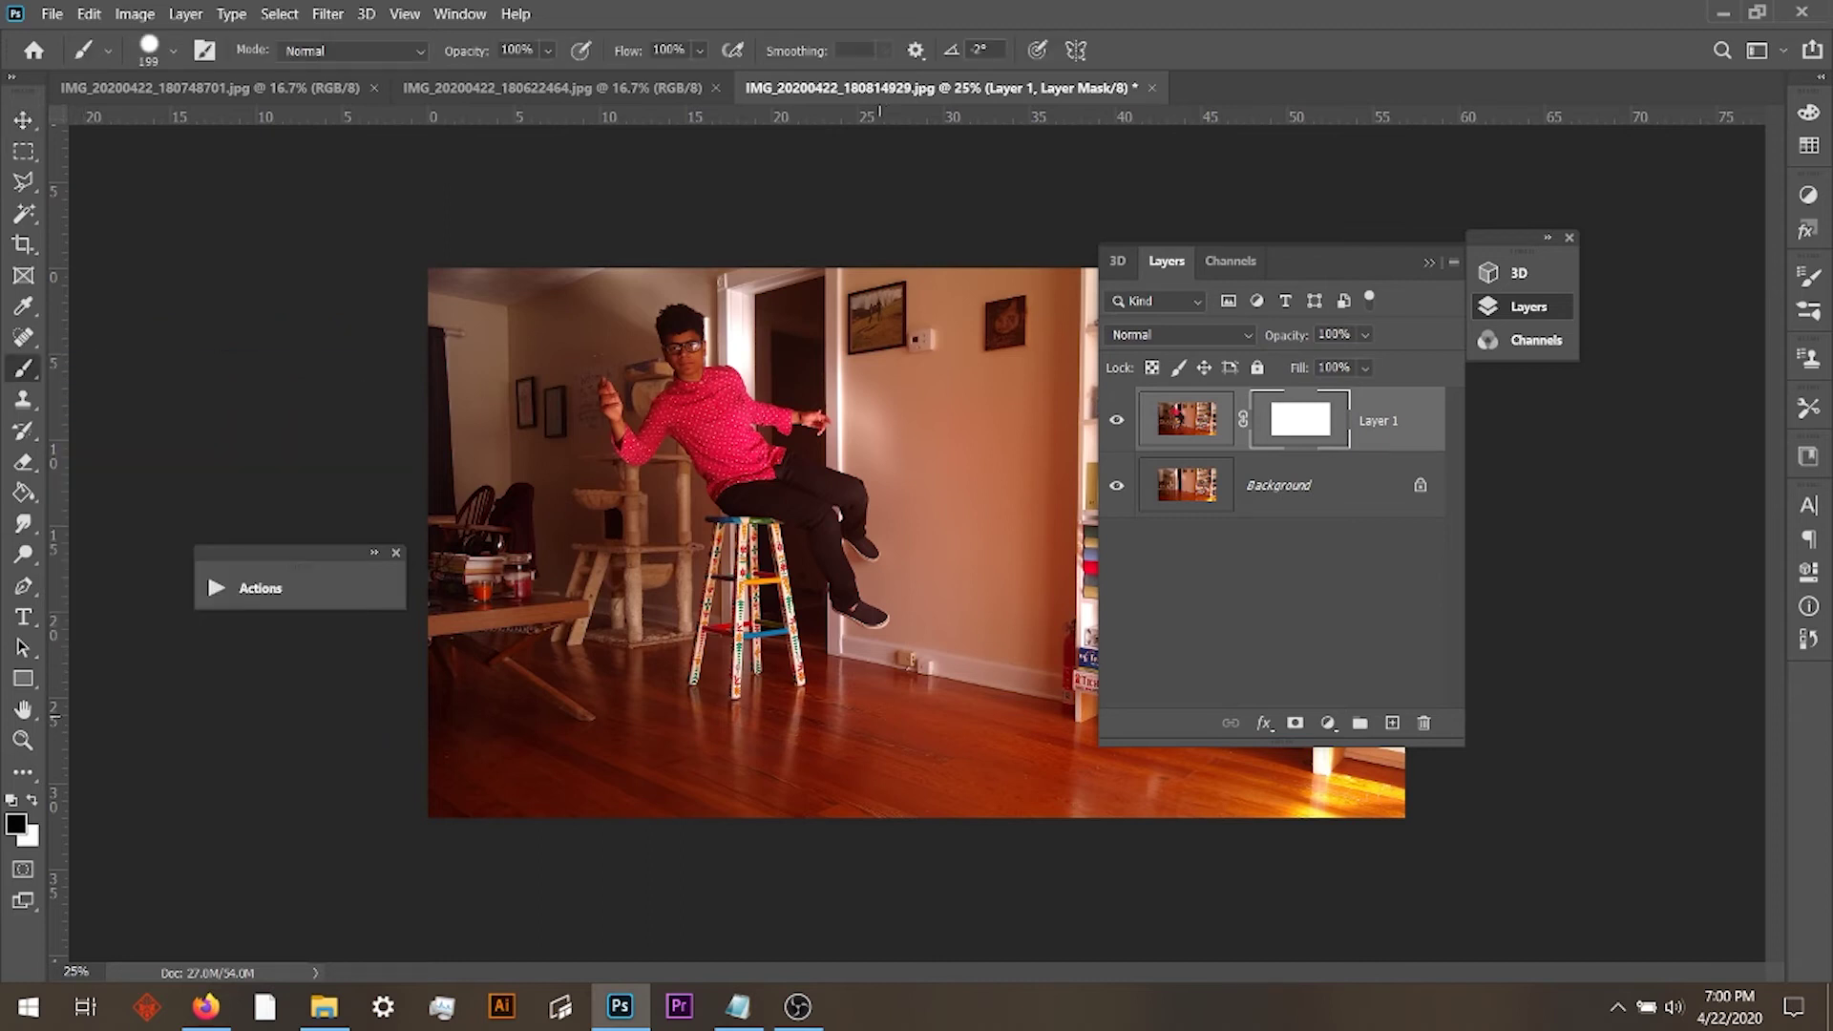
key("ctrl+plus")
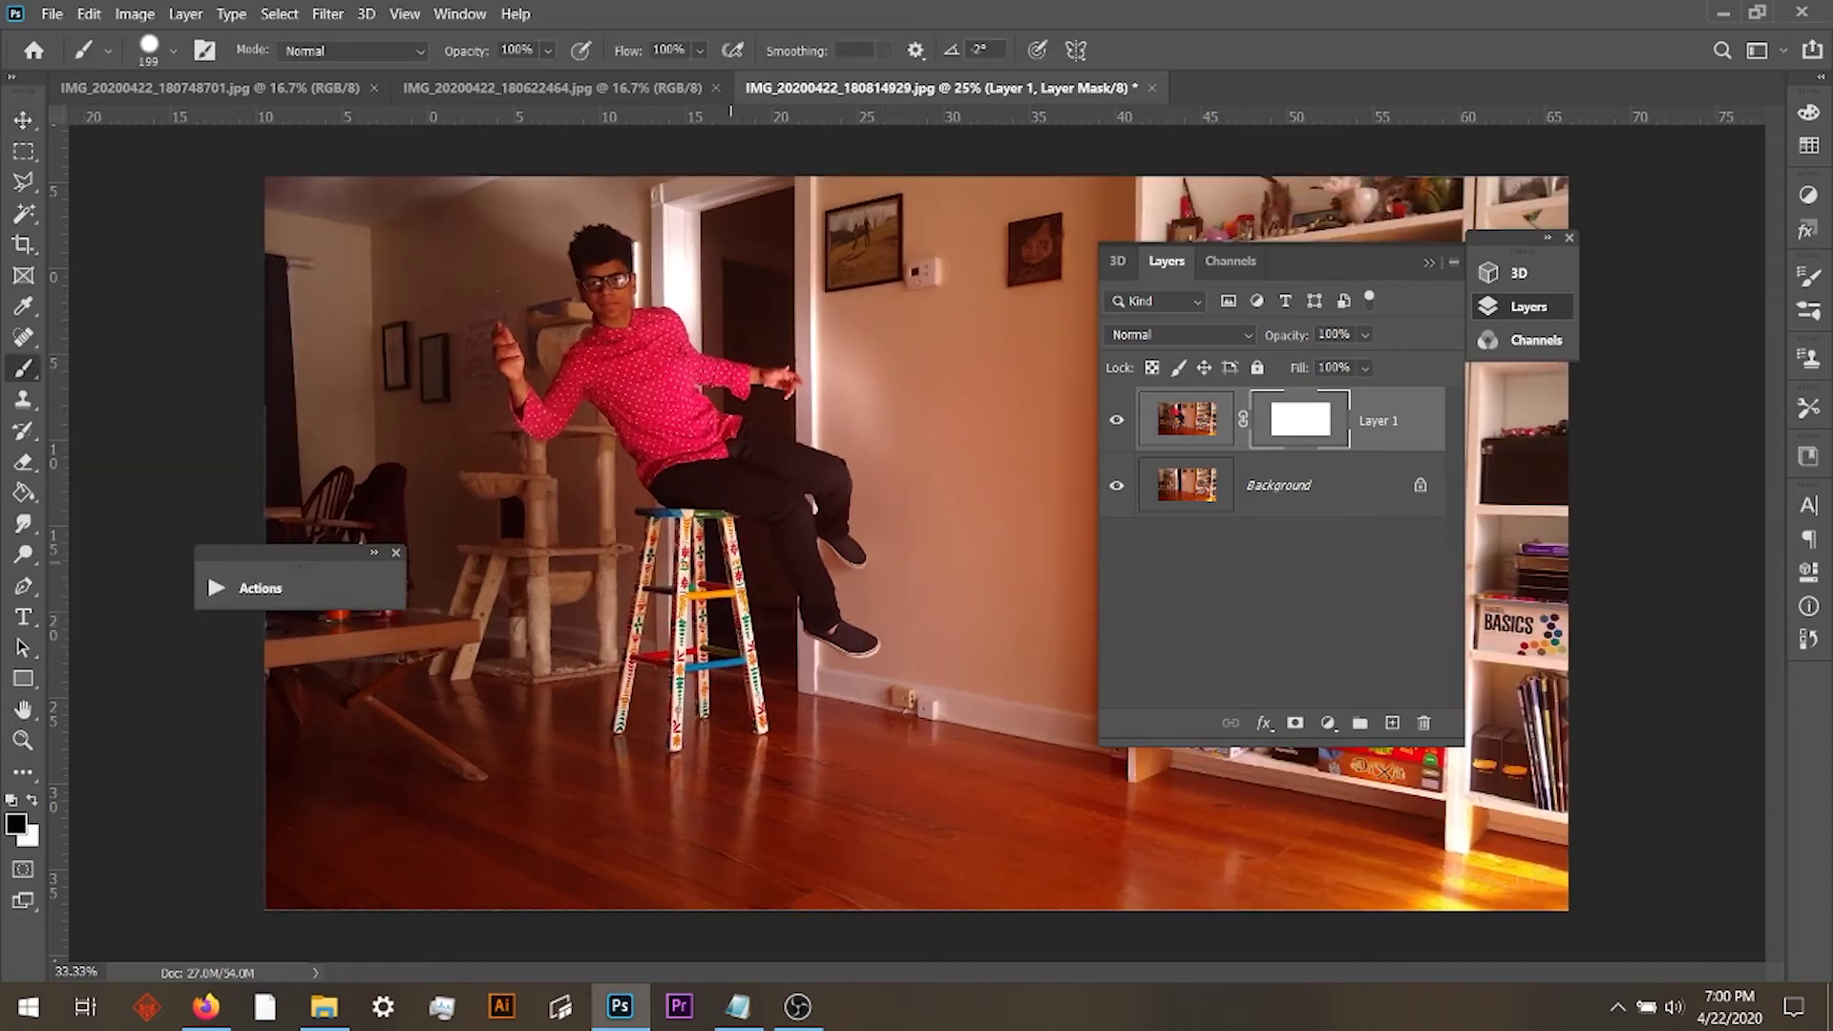
key("ctrl+plus")
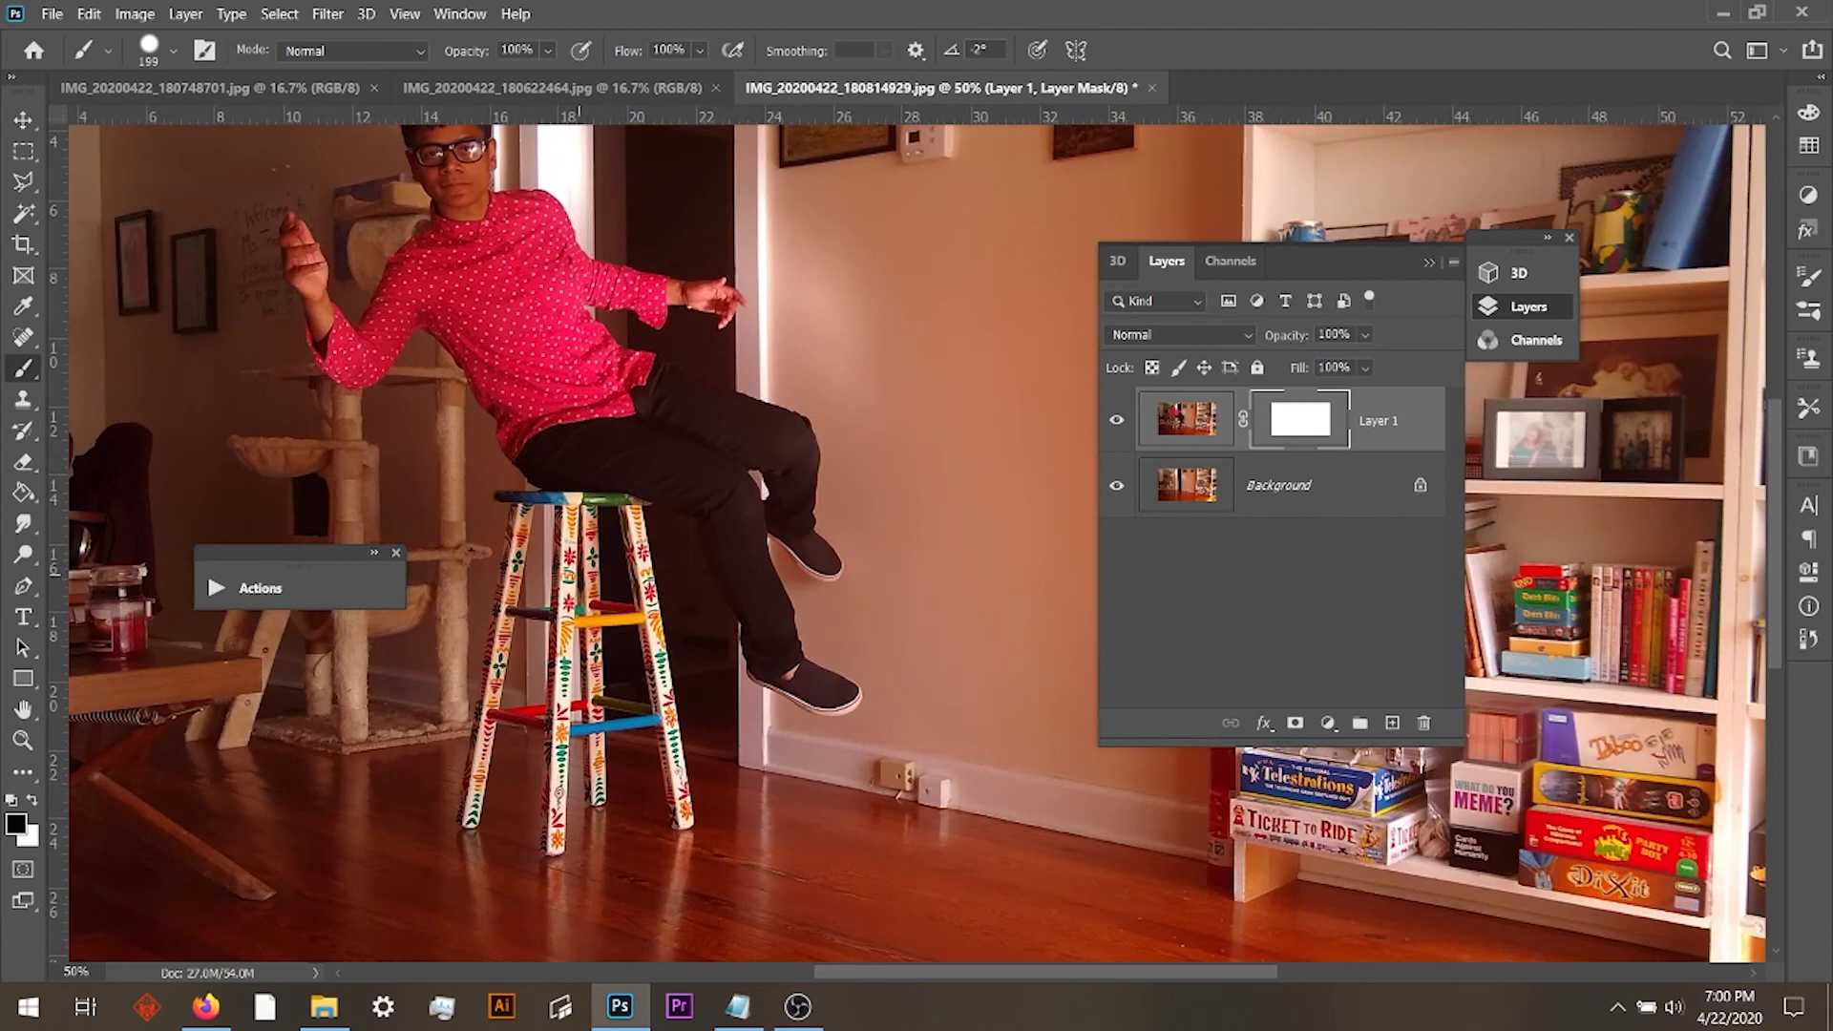
mouse_move(513, 571)
left_mouse_down()
mouse_move(497, 738)
mouse_move(459, 843)
mouse_move(545, 834)
left_mouse_up()
Soften the brush to 17% hardness and mask out the rest of the stool and its surrounding floor.
right_click(565, 834)
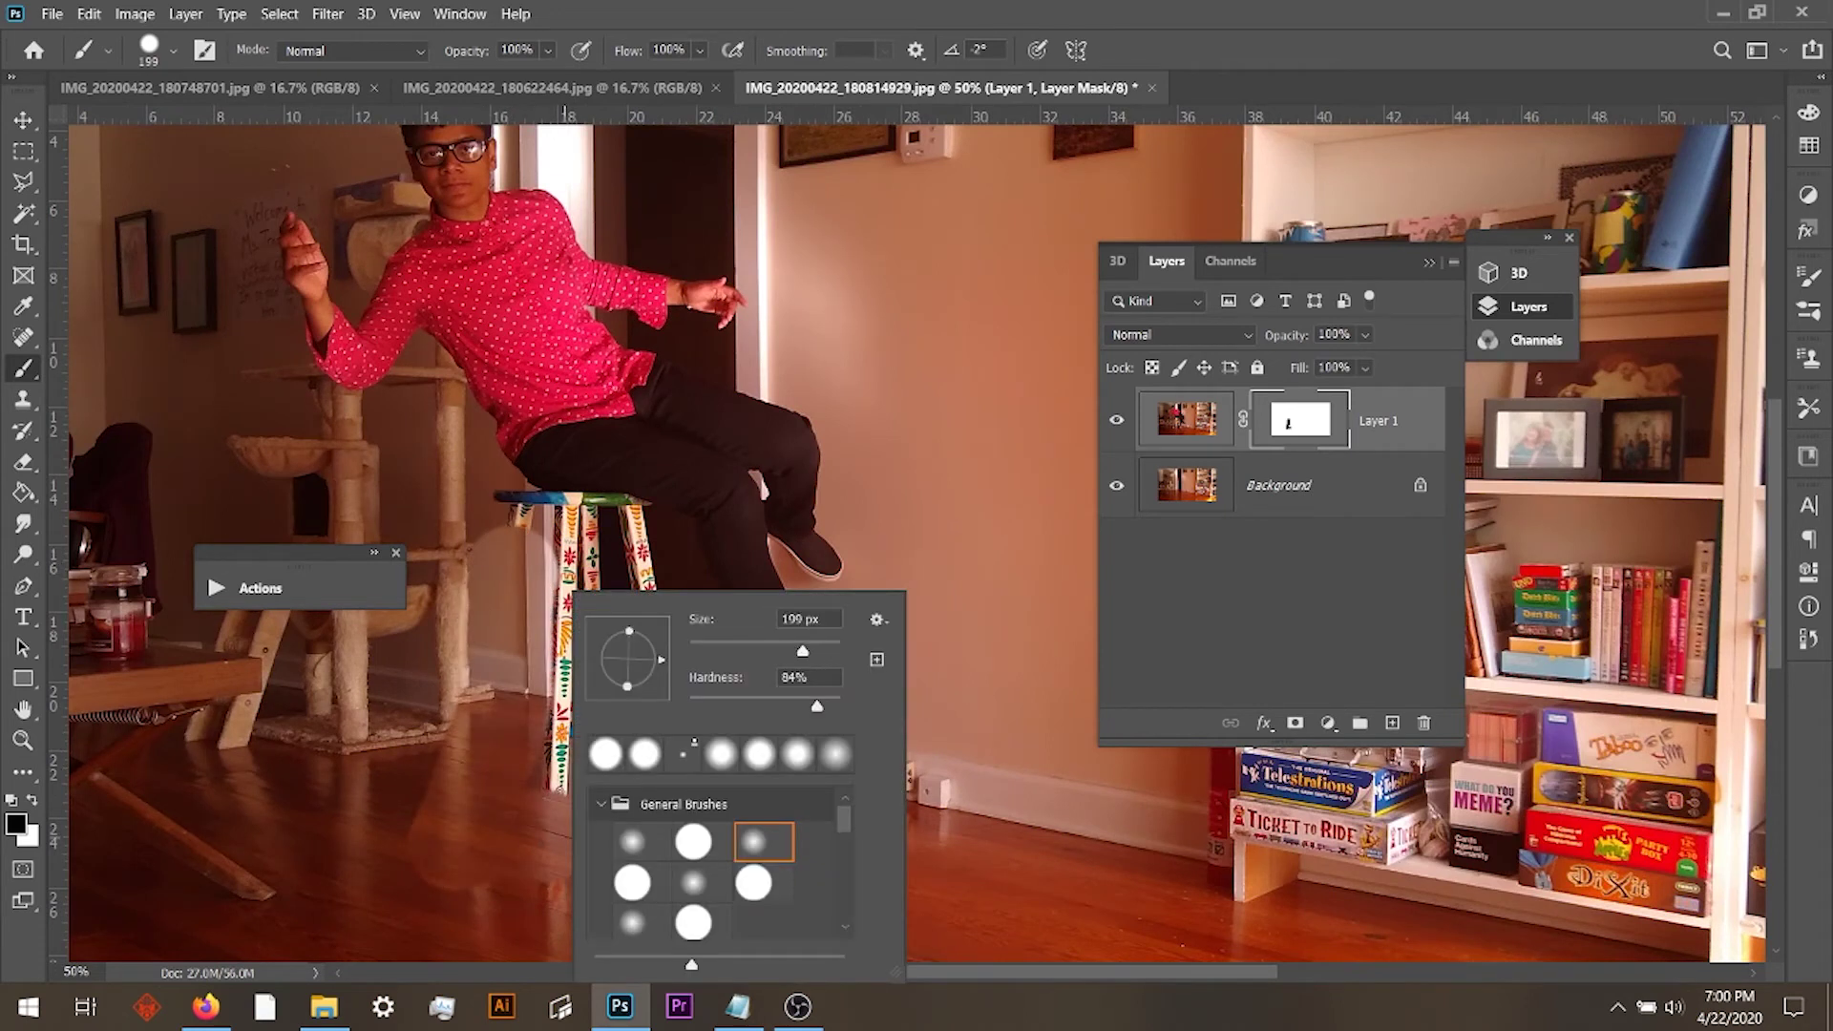
left_click_drag(816, 706, 714, 706)
left_click(411, 813)
mouse_move(557, 838)
left_mouse_down()
mouse_move(579, 747)
mouse_move(573, 573)
mouse_move(546, 543)
mouse_move(488, 536)
mouse_move(482, 497)
mouse_move(621, 573)
mouse_move(678, 840)
mouse_move(635, 535)
mouse_move(549, 487)
mouse_move(516, 526)
mouse_move(595, 504)
left_mouse_up()
left_click_drag(733, 749, 756, 785)
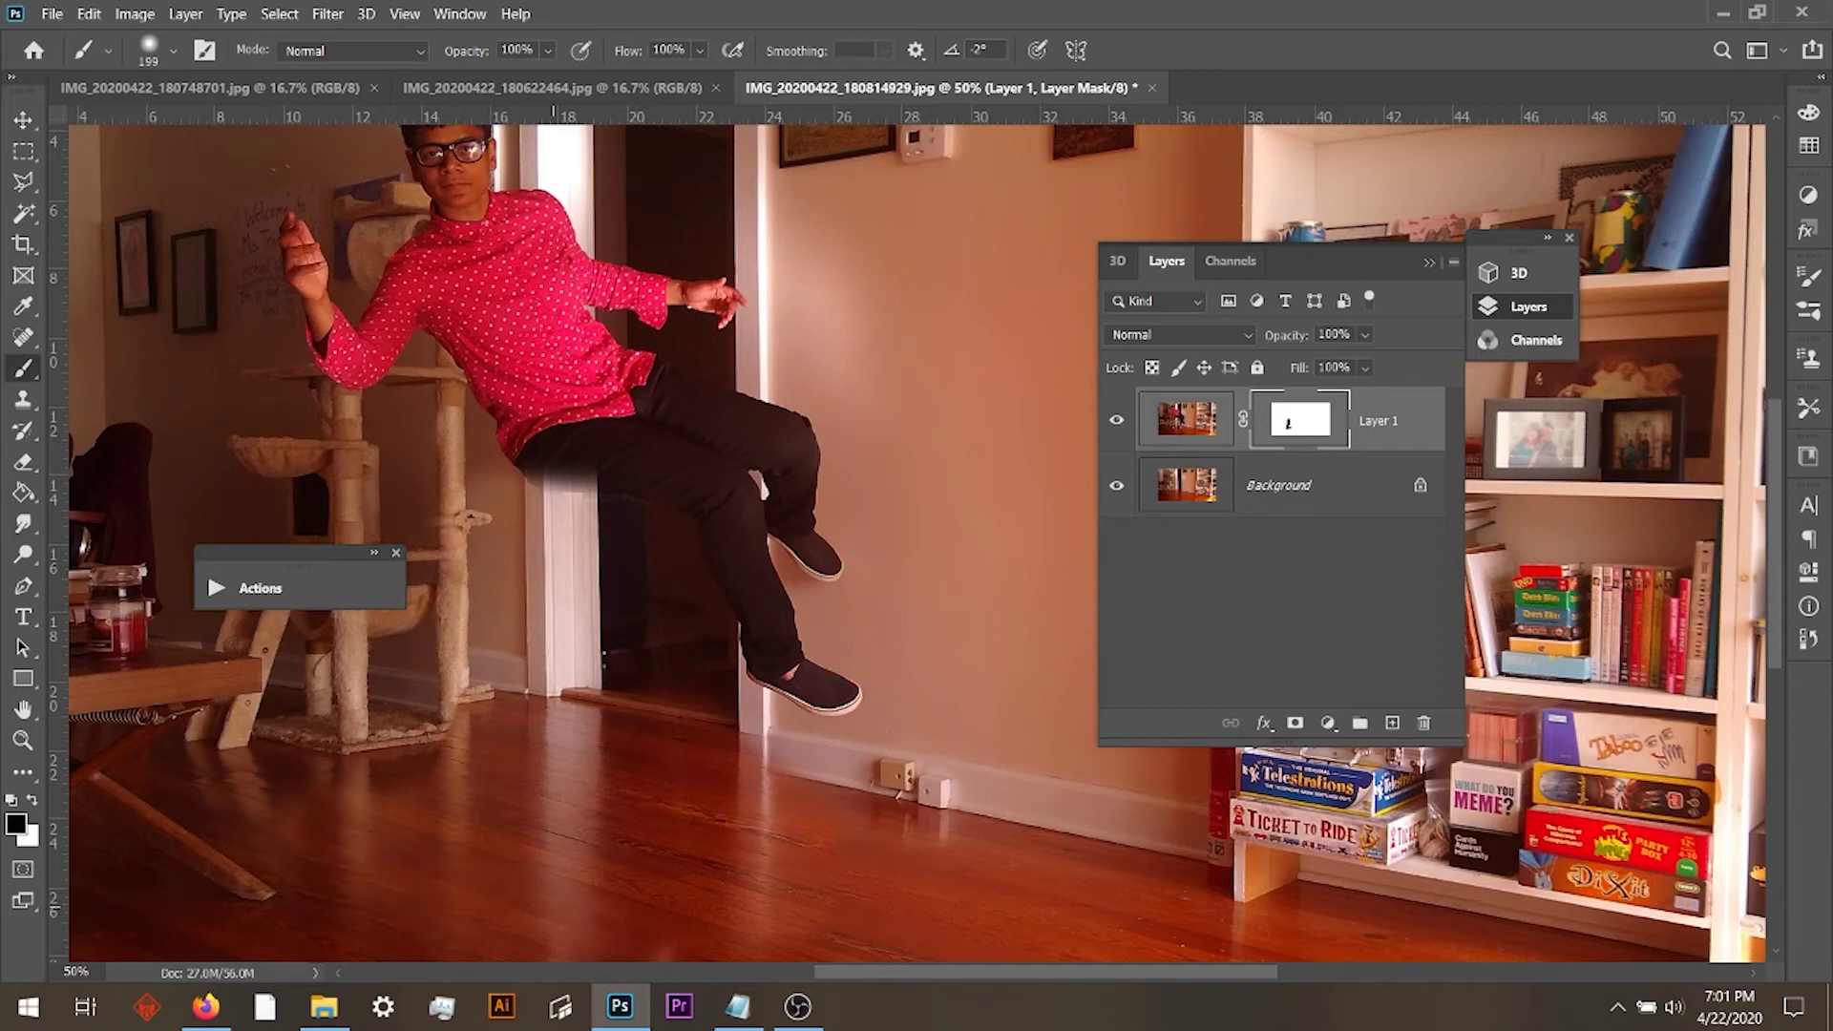
scroll(915, 542, "down", 5)
scroll(915, 477, "down", 5)
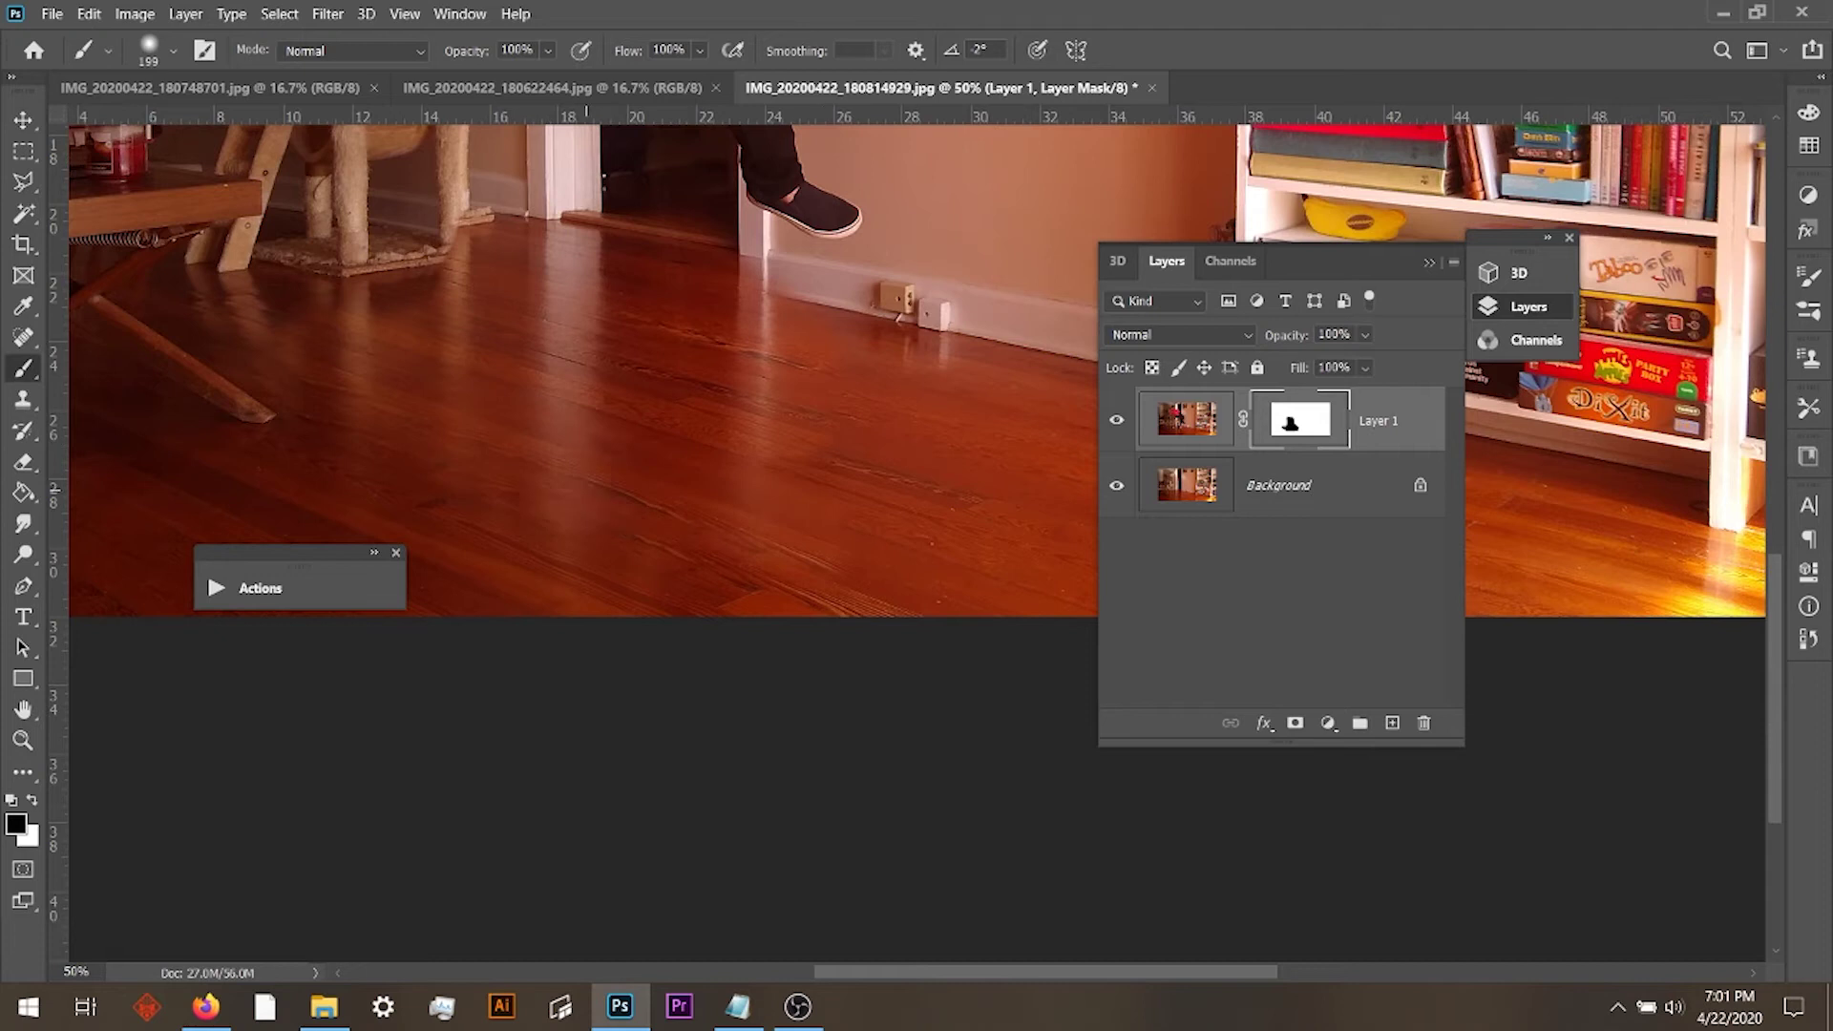
scroll(789, 478, "up", 6)
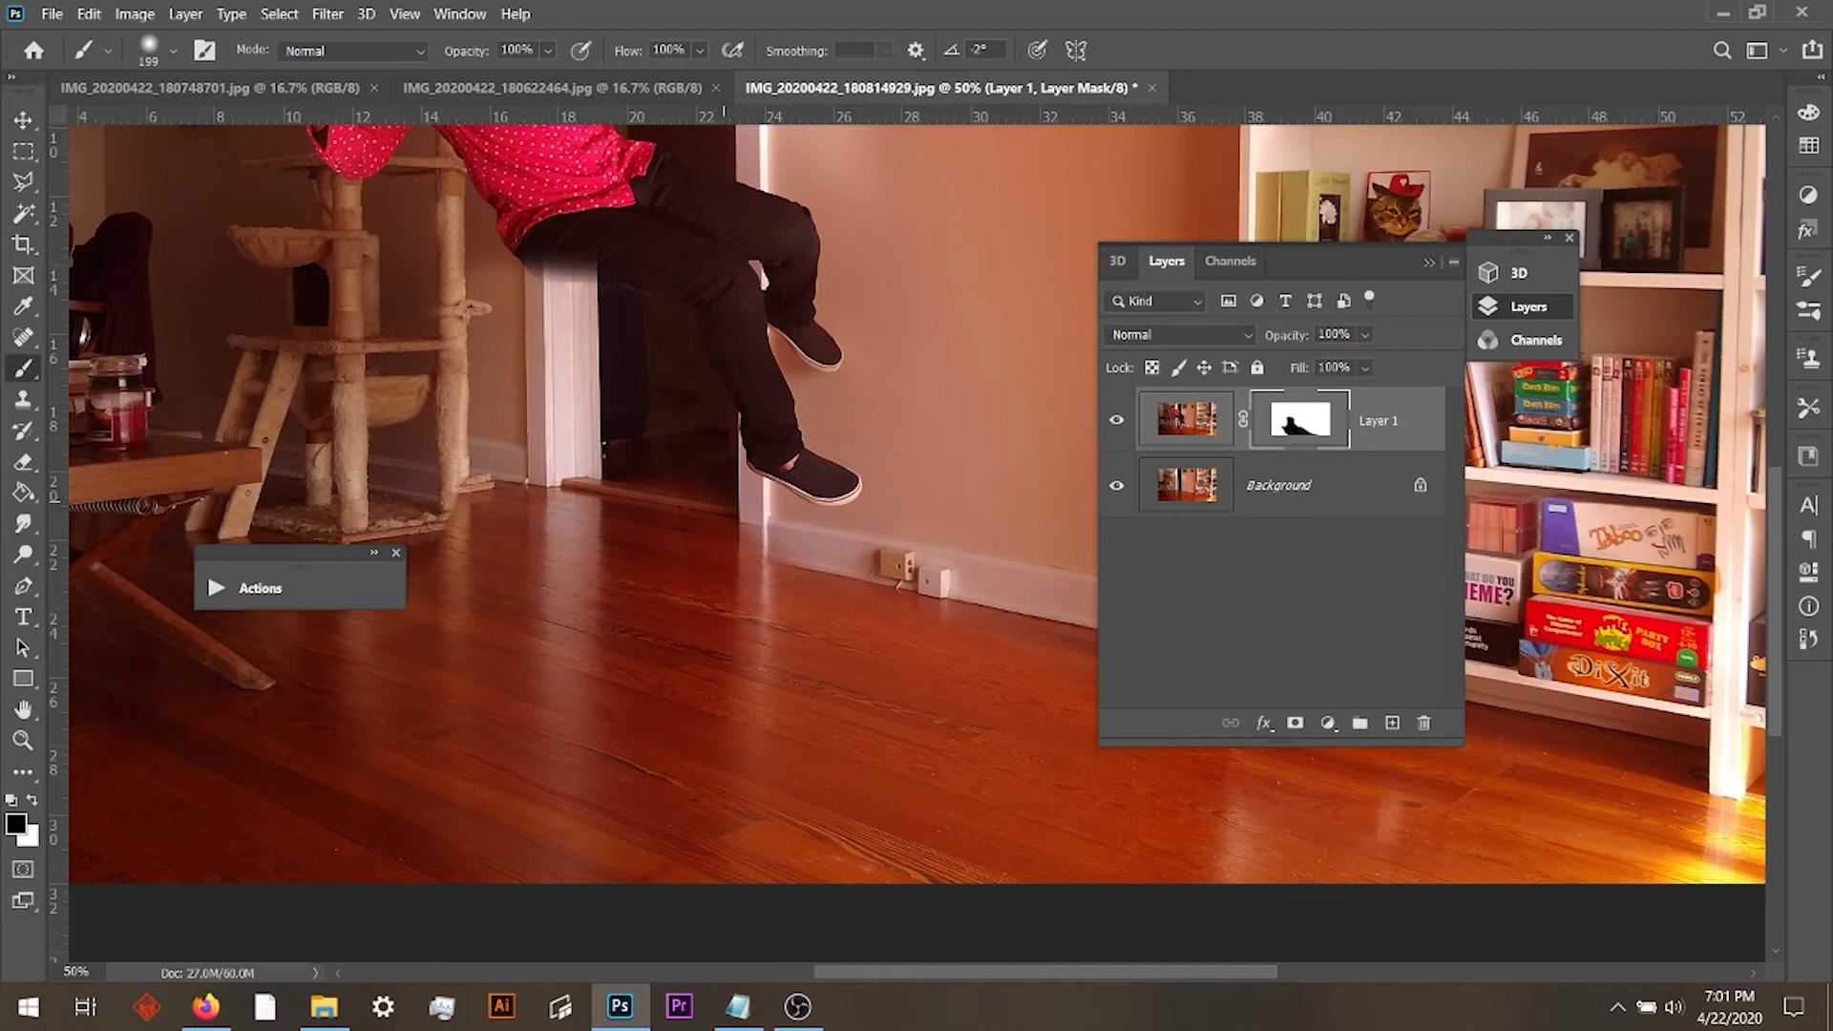
Set the mask brush's hardness to 76%.
right_click(634, 353)
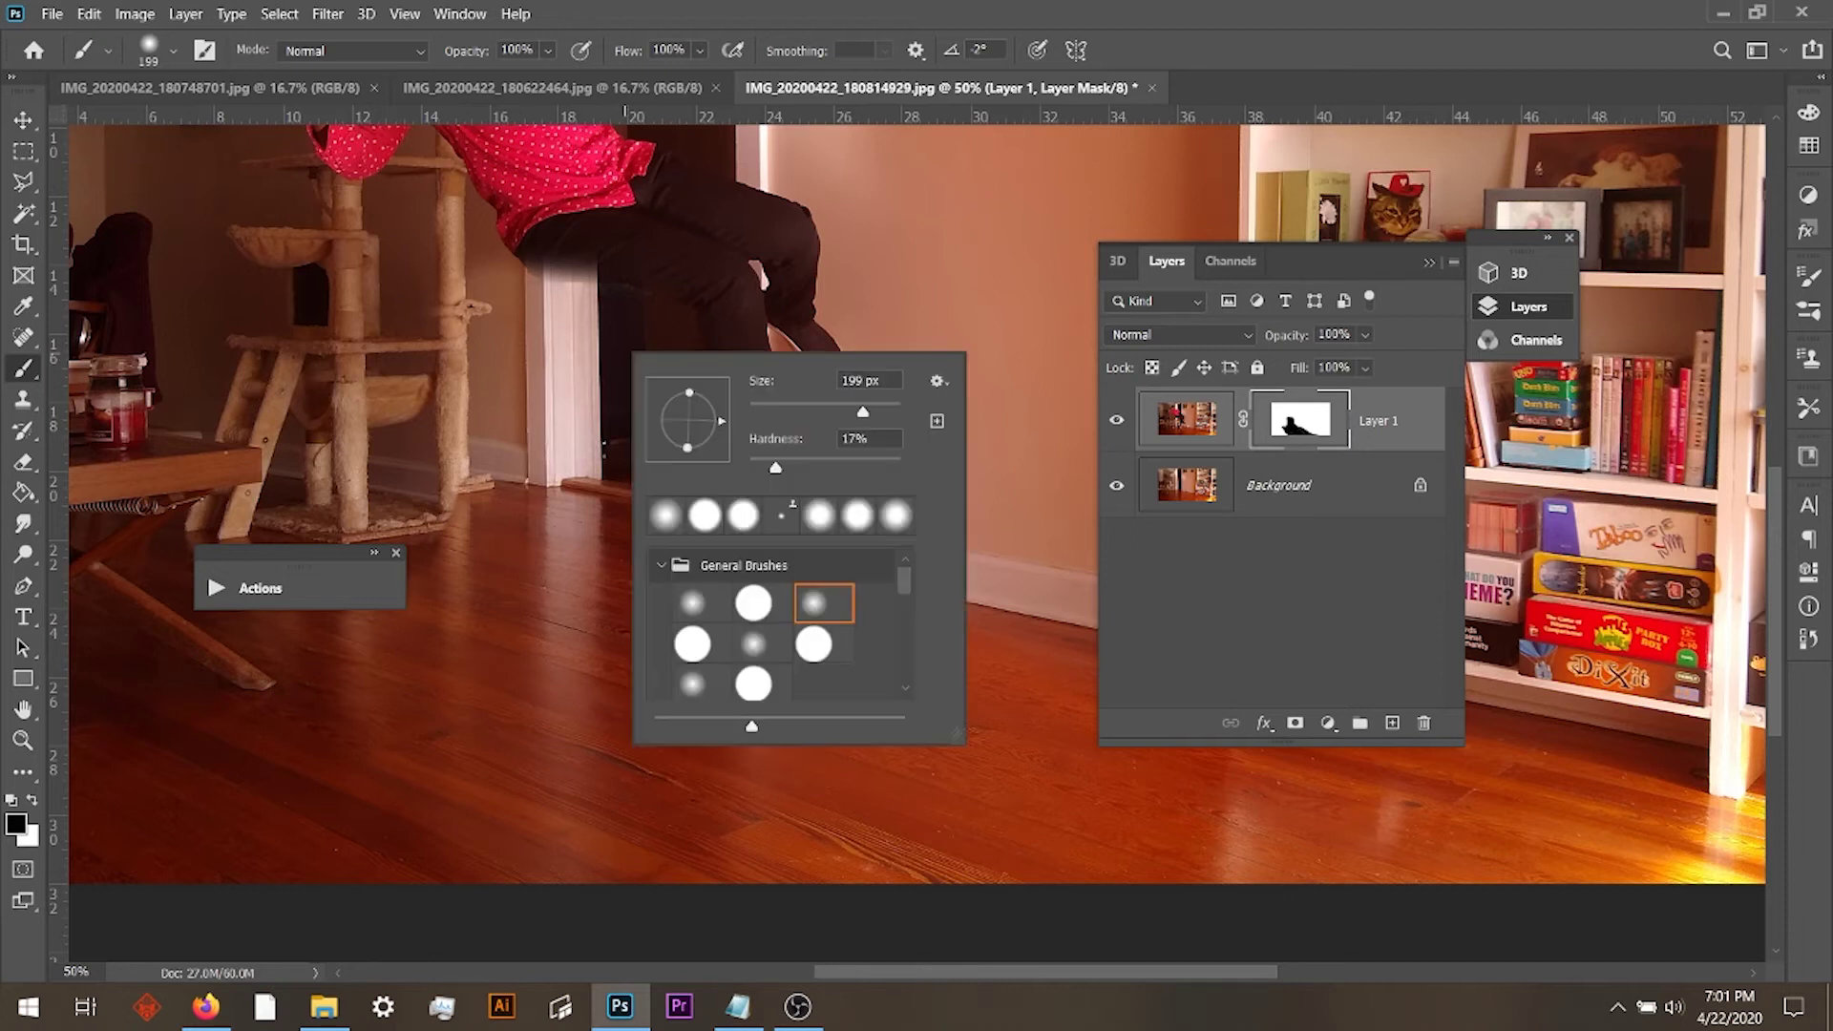
left_click_drag(775, 468, 825, 468)
type("76")
key("Return")
key("Return")
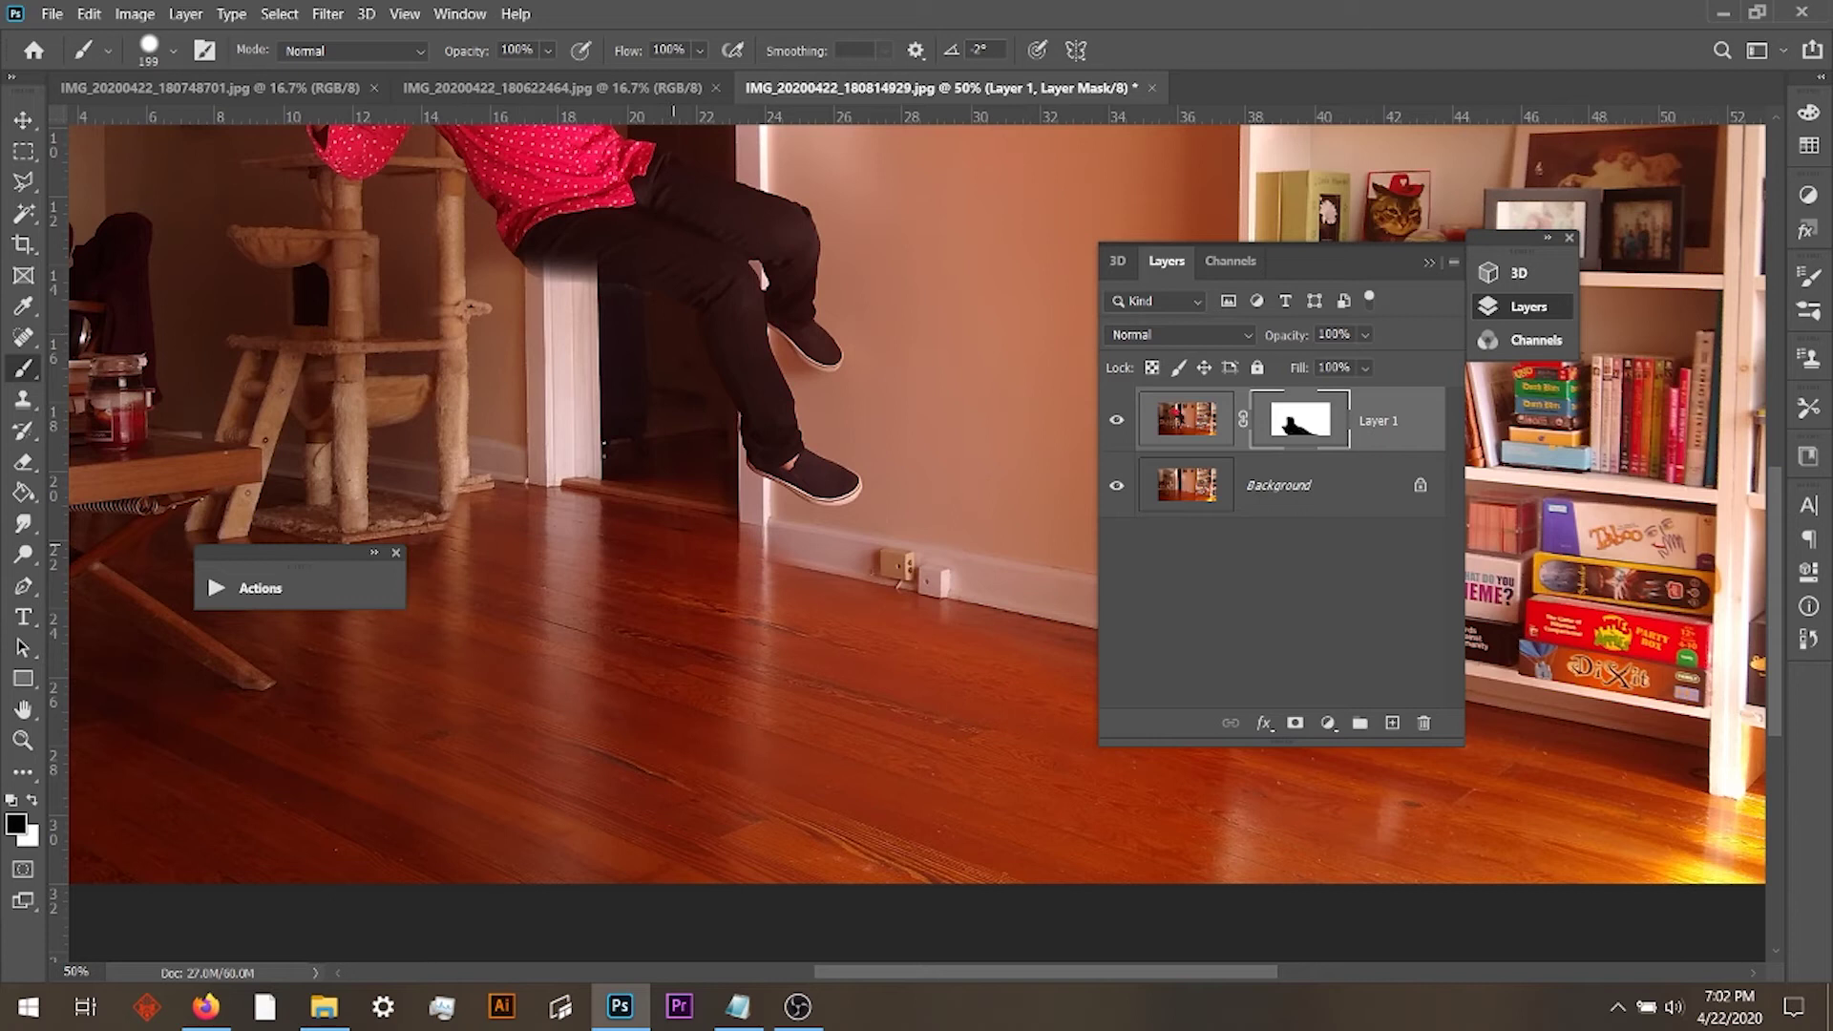
Toggle Layer 1's visibility to compare the masked figure with the empty room underneath.
left_click(1116, 420)
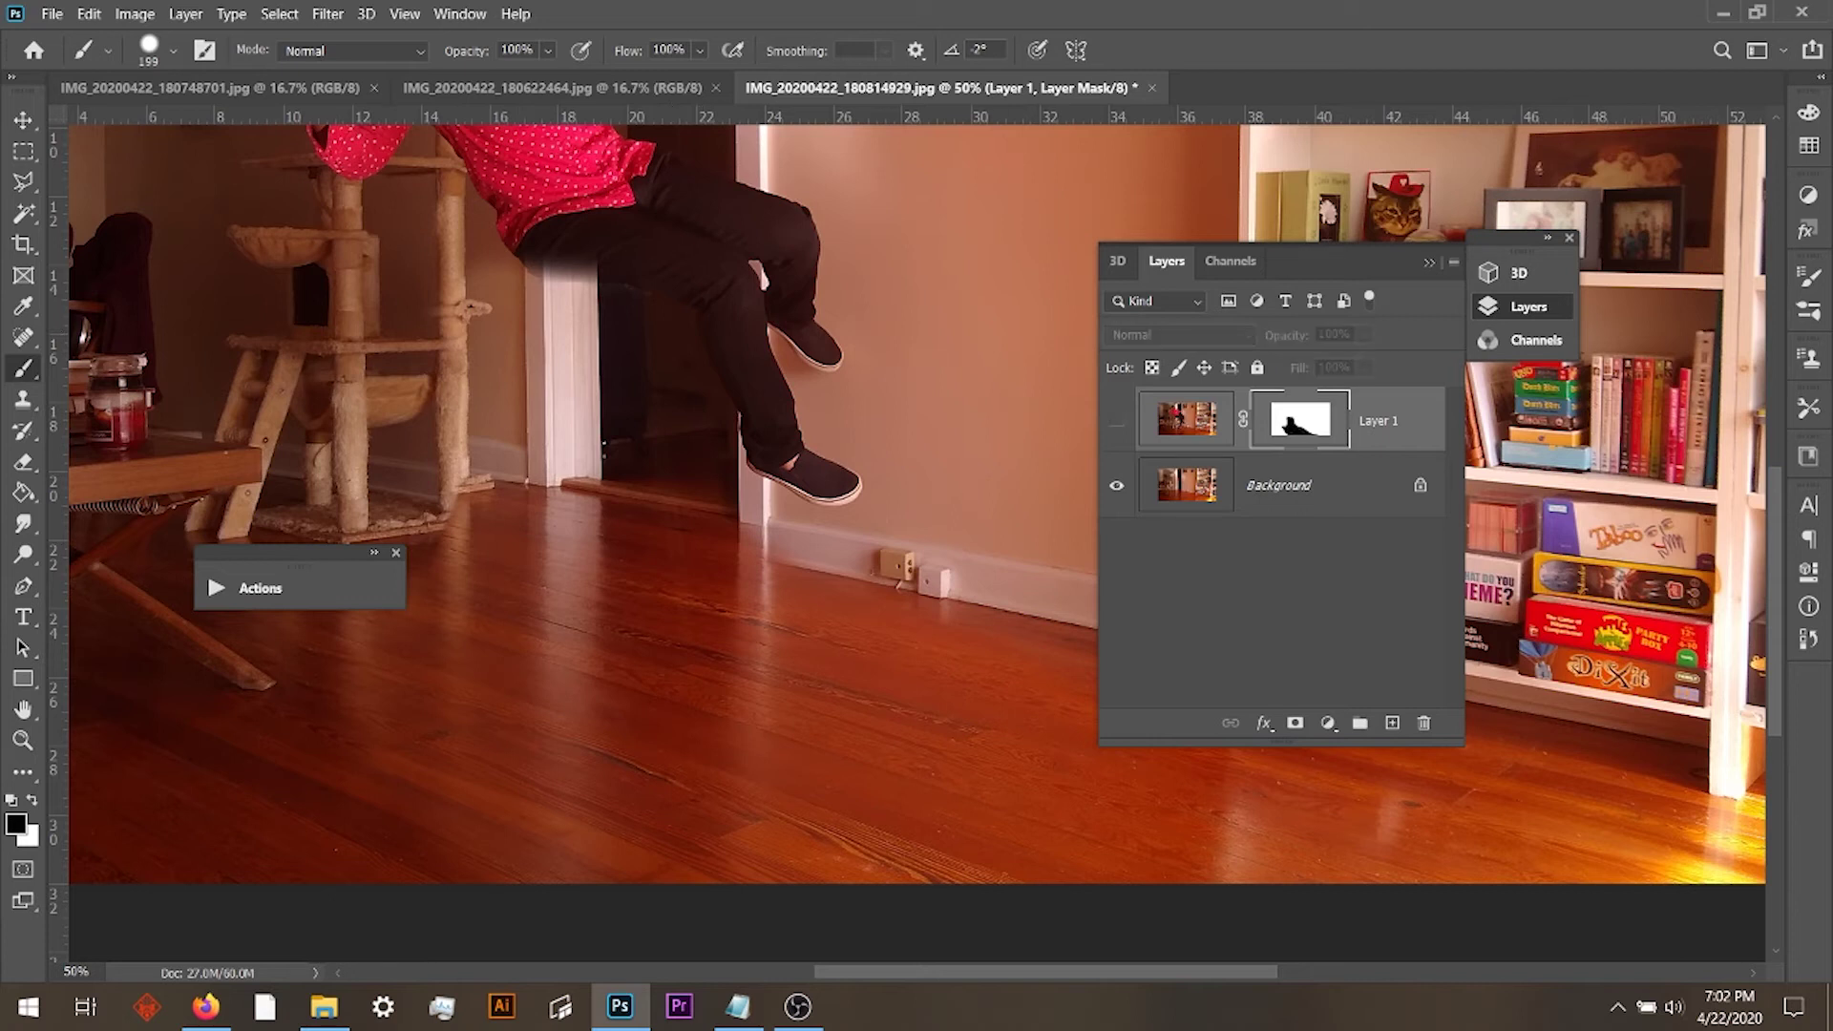
left_click(1116, 420)
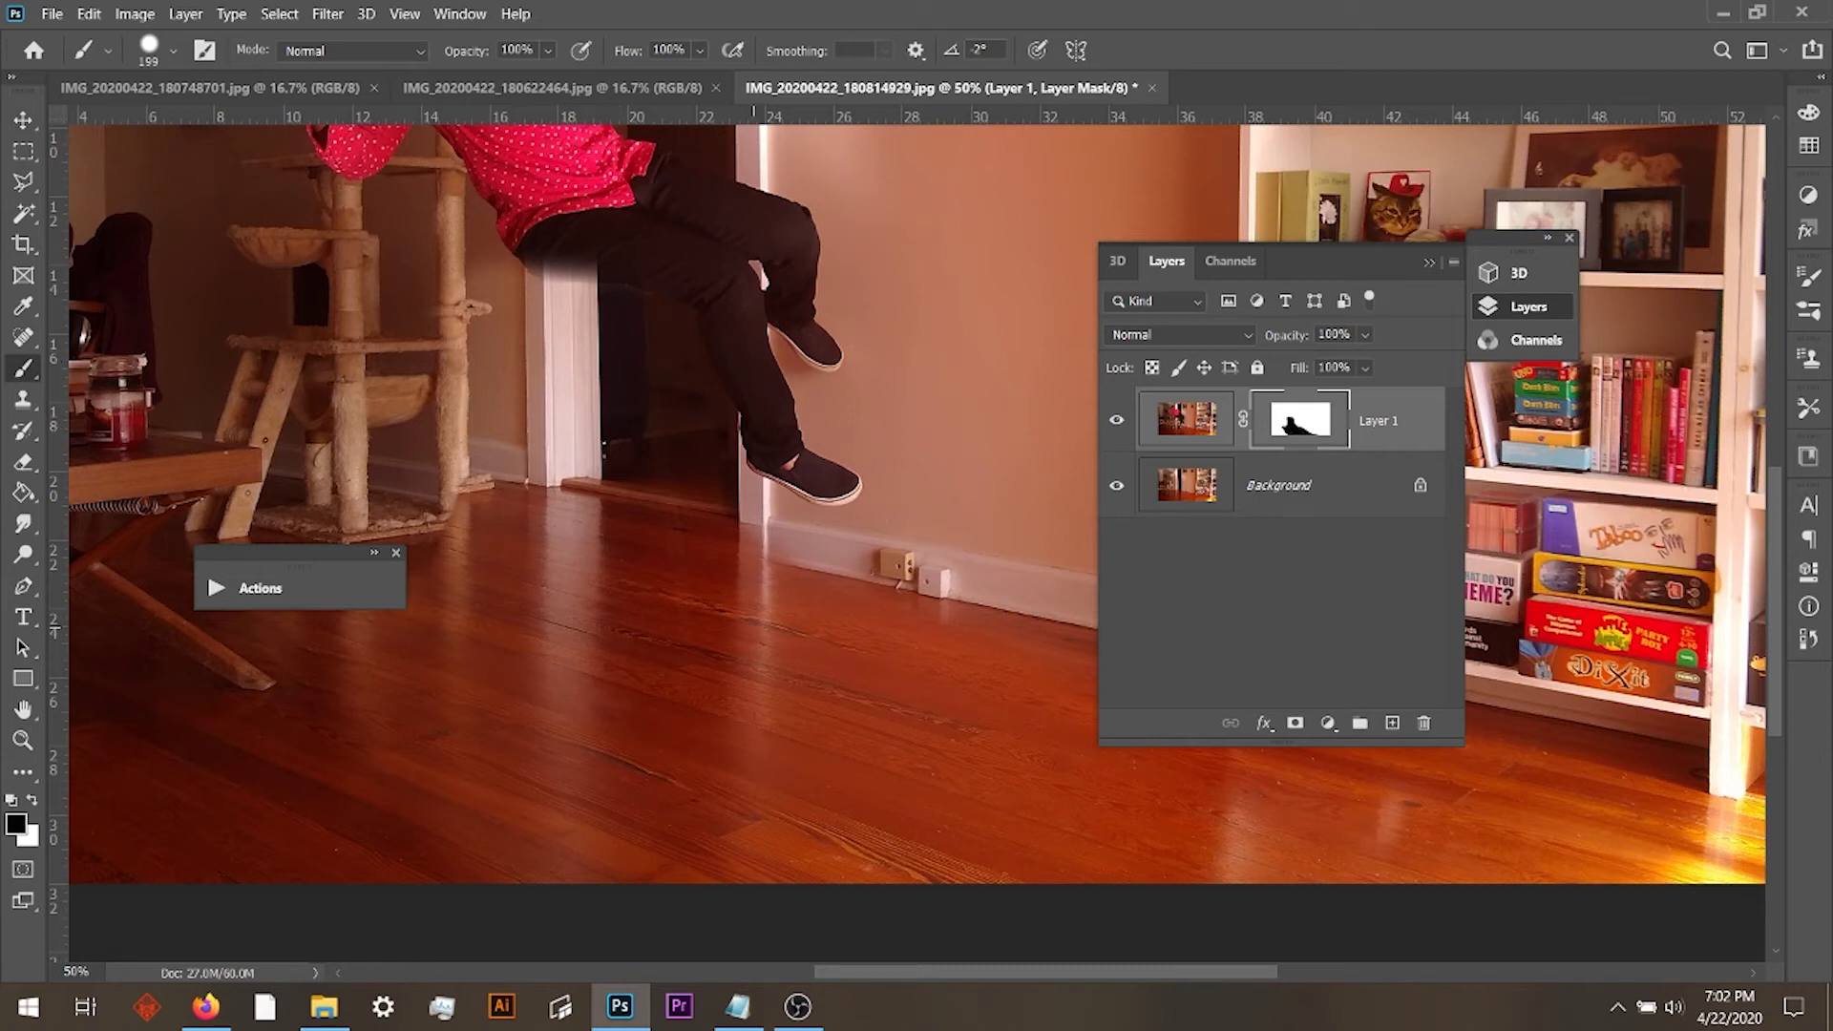
left_click(1117, 420)
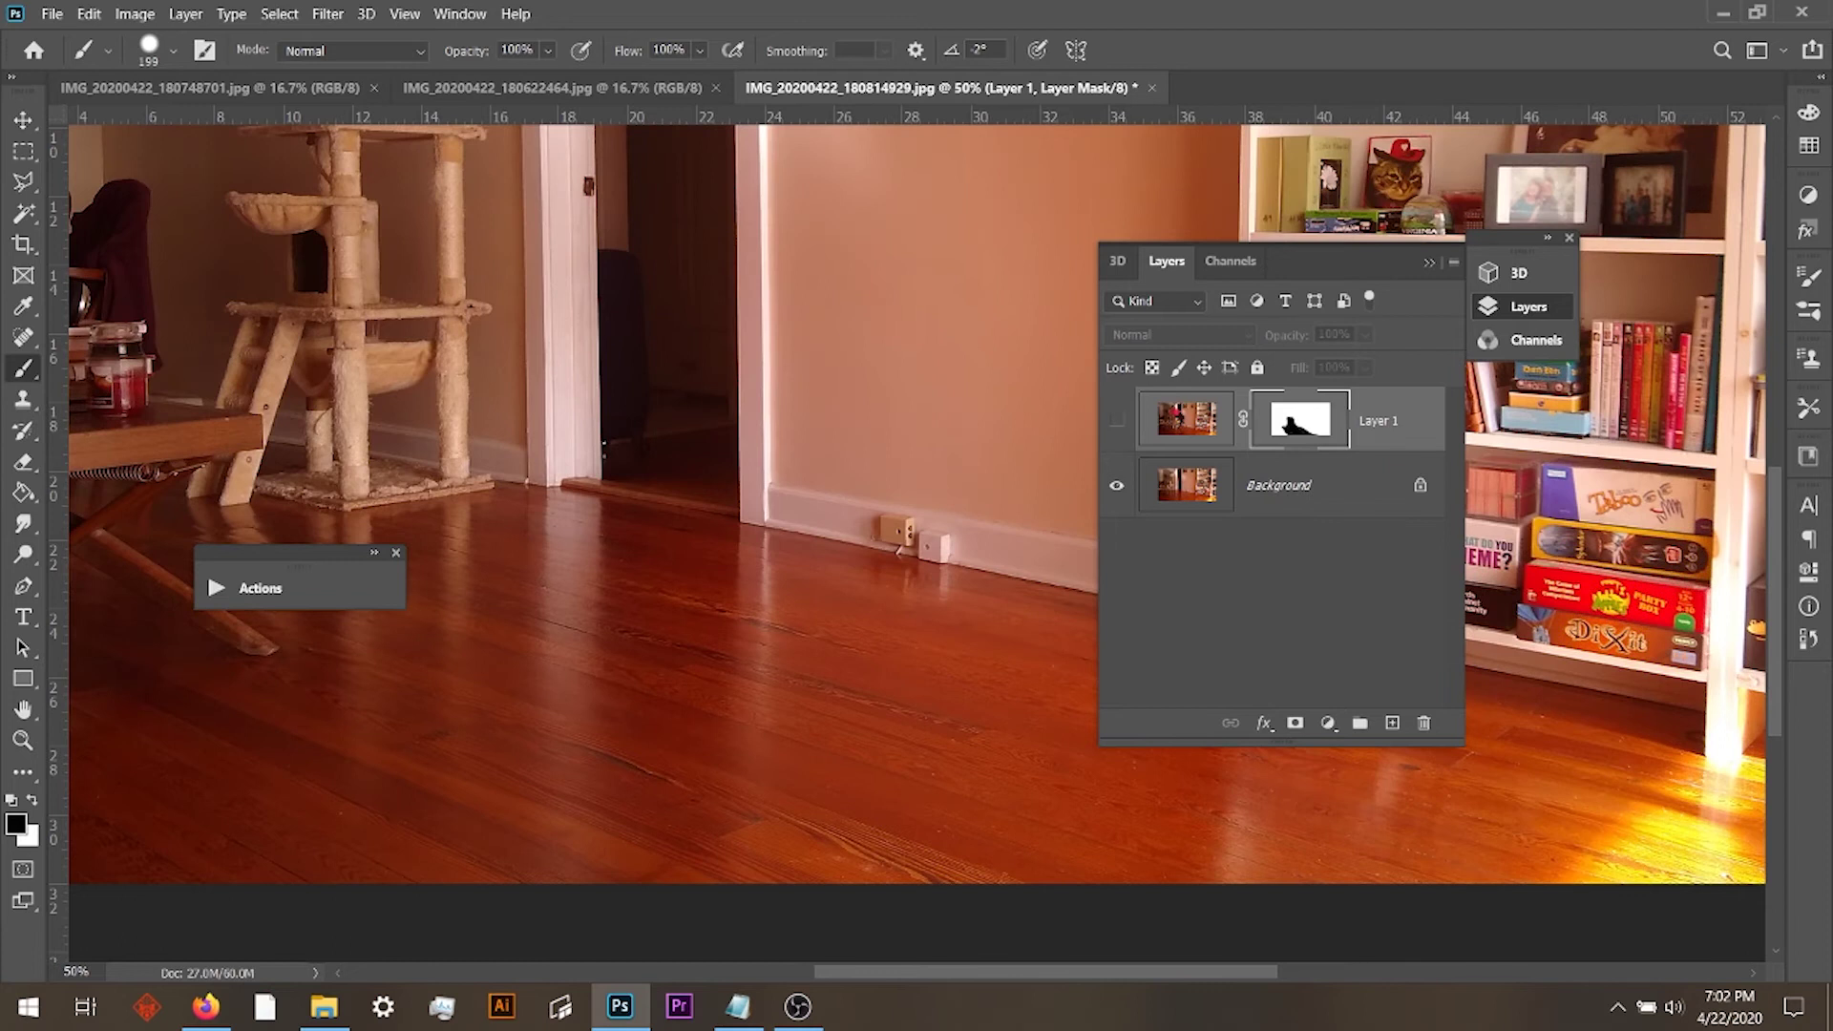
key("ctrl+comma")
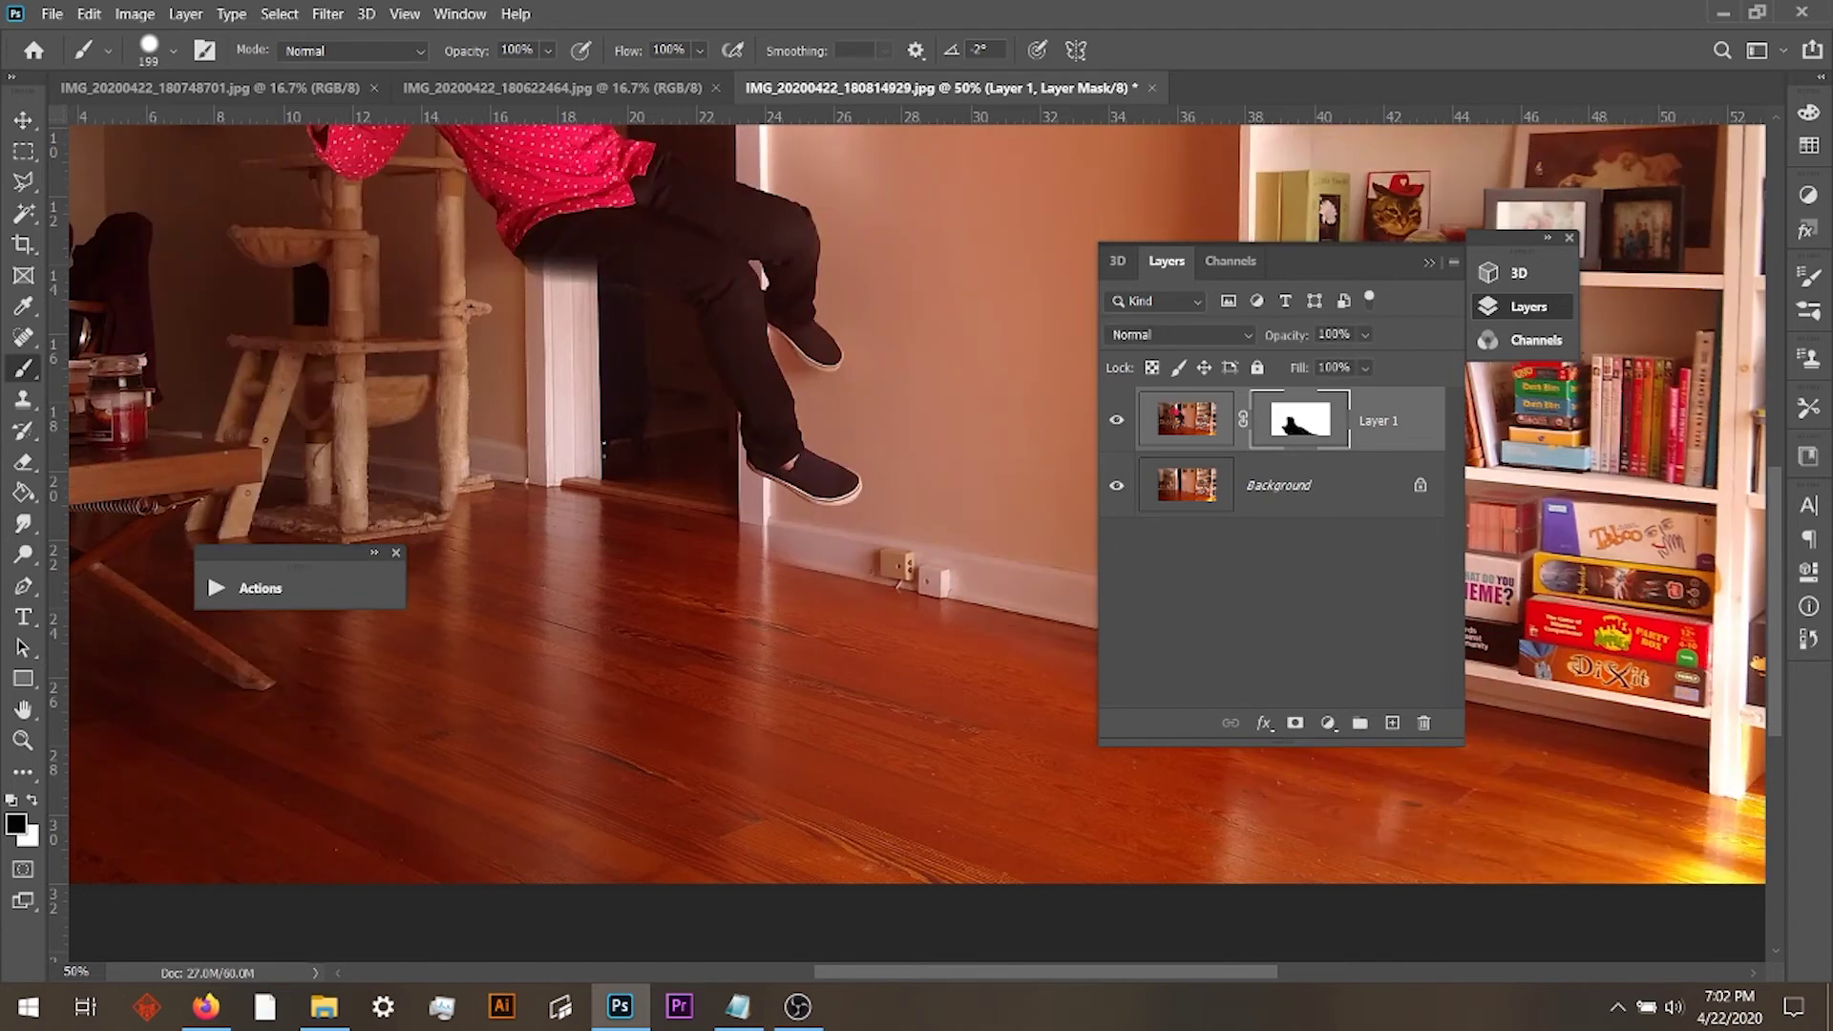
key("ctrl+2")
key("ctrl+backslash")
Switch the Layer 1 mask brush to white, reduce it to 114 px, and restore the faded underside of the trousers.
key("ctrl+plus")
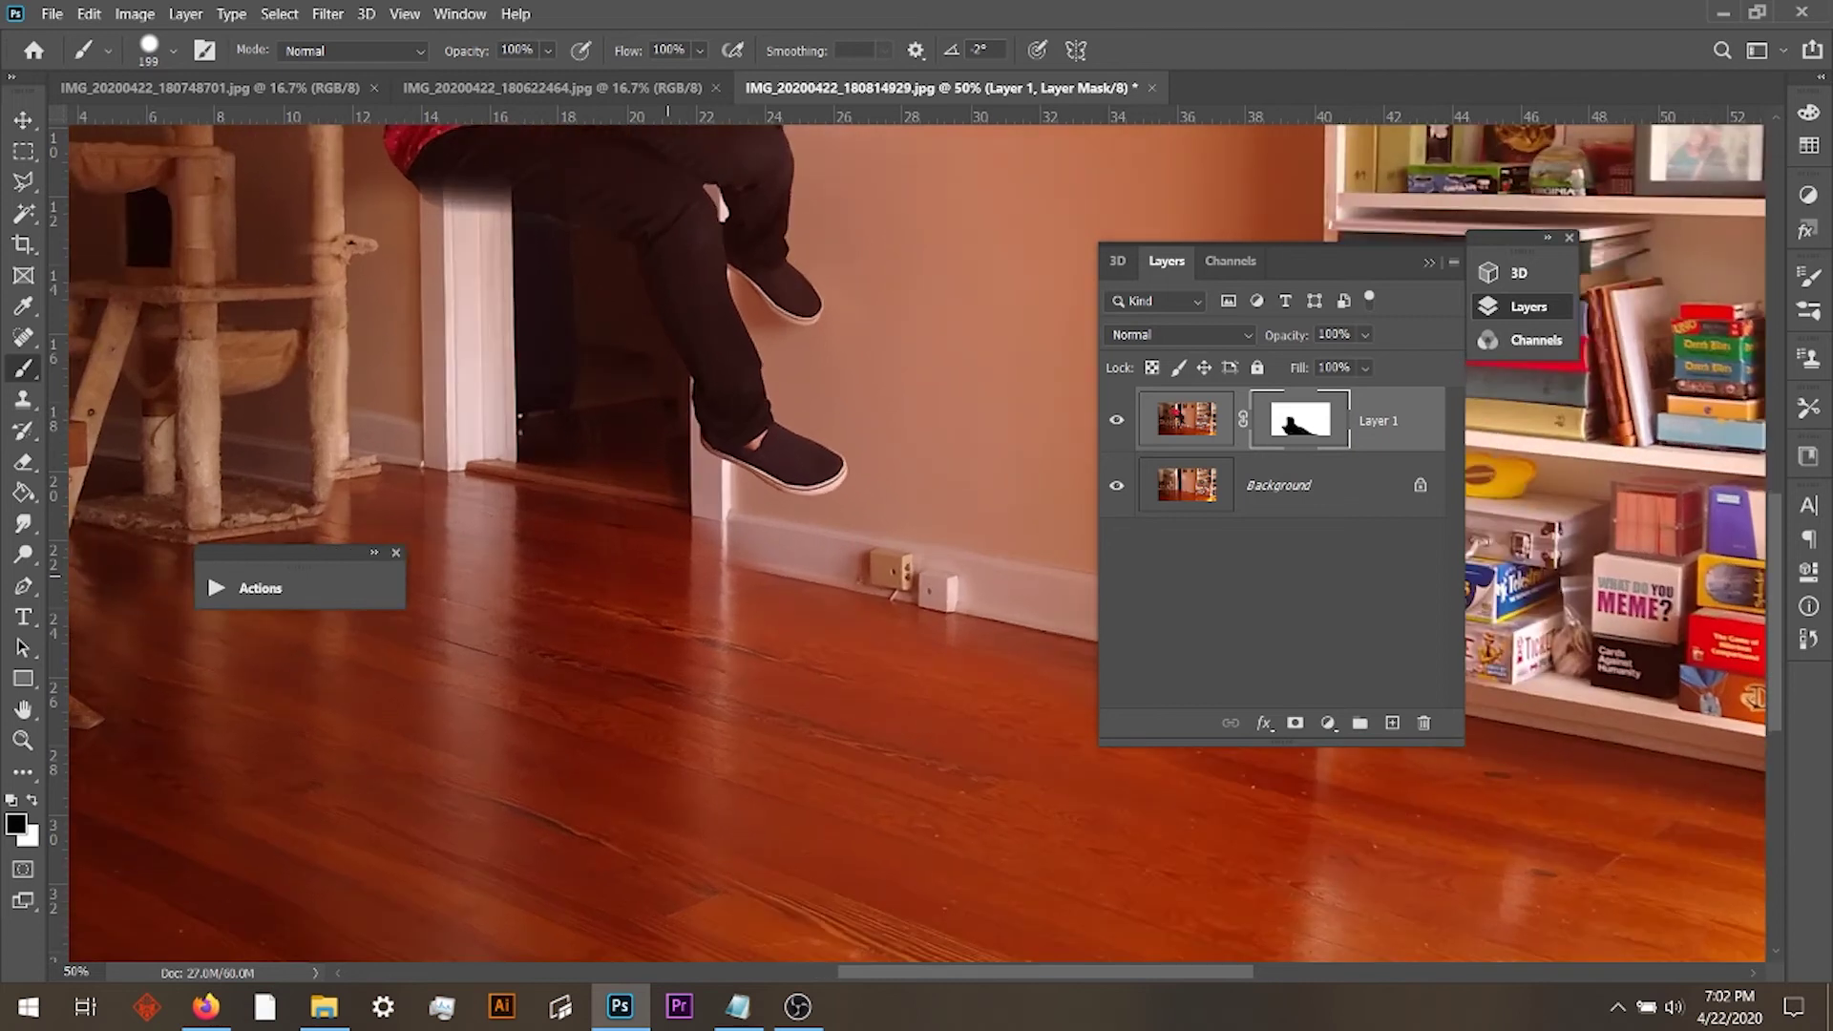
key("ctrl+plus")
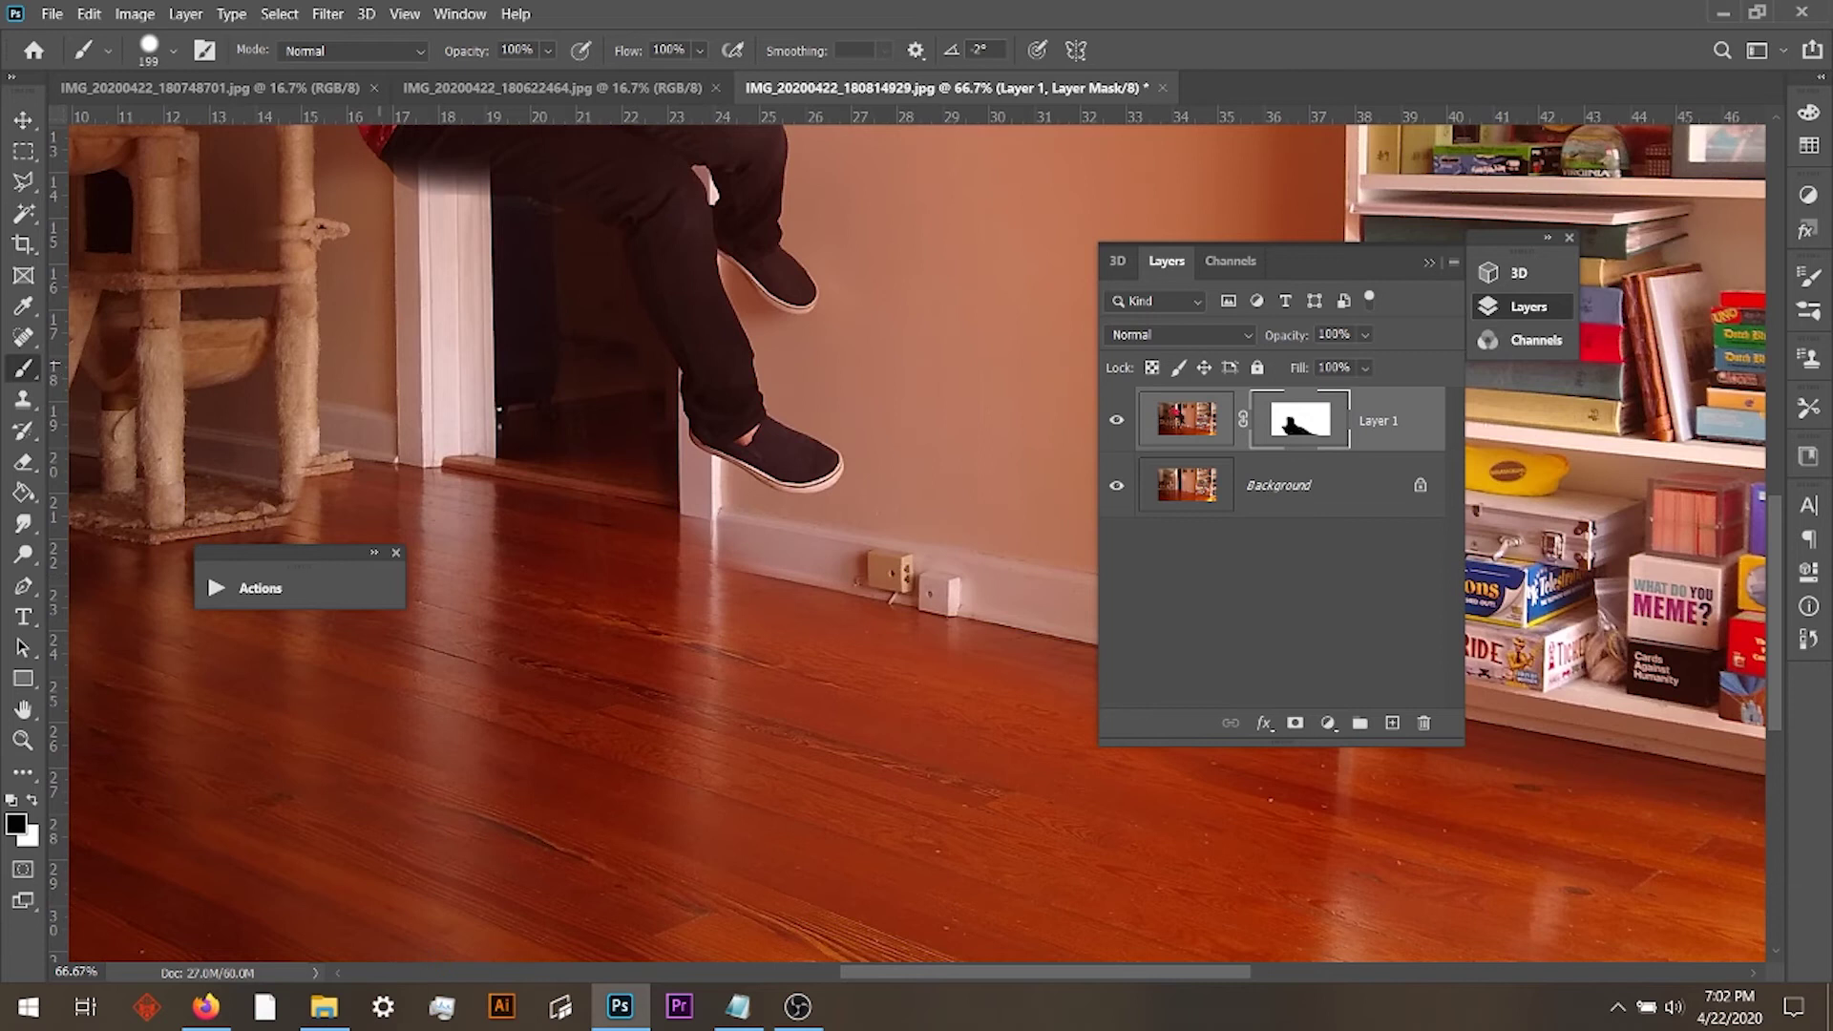
scroll(915, 543, "up", 4)
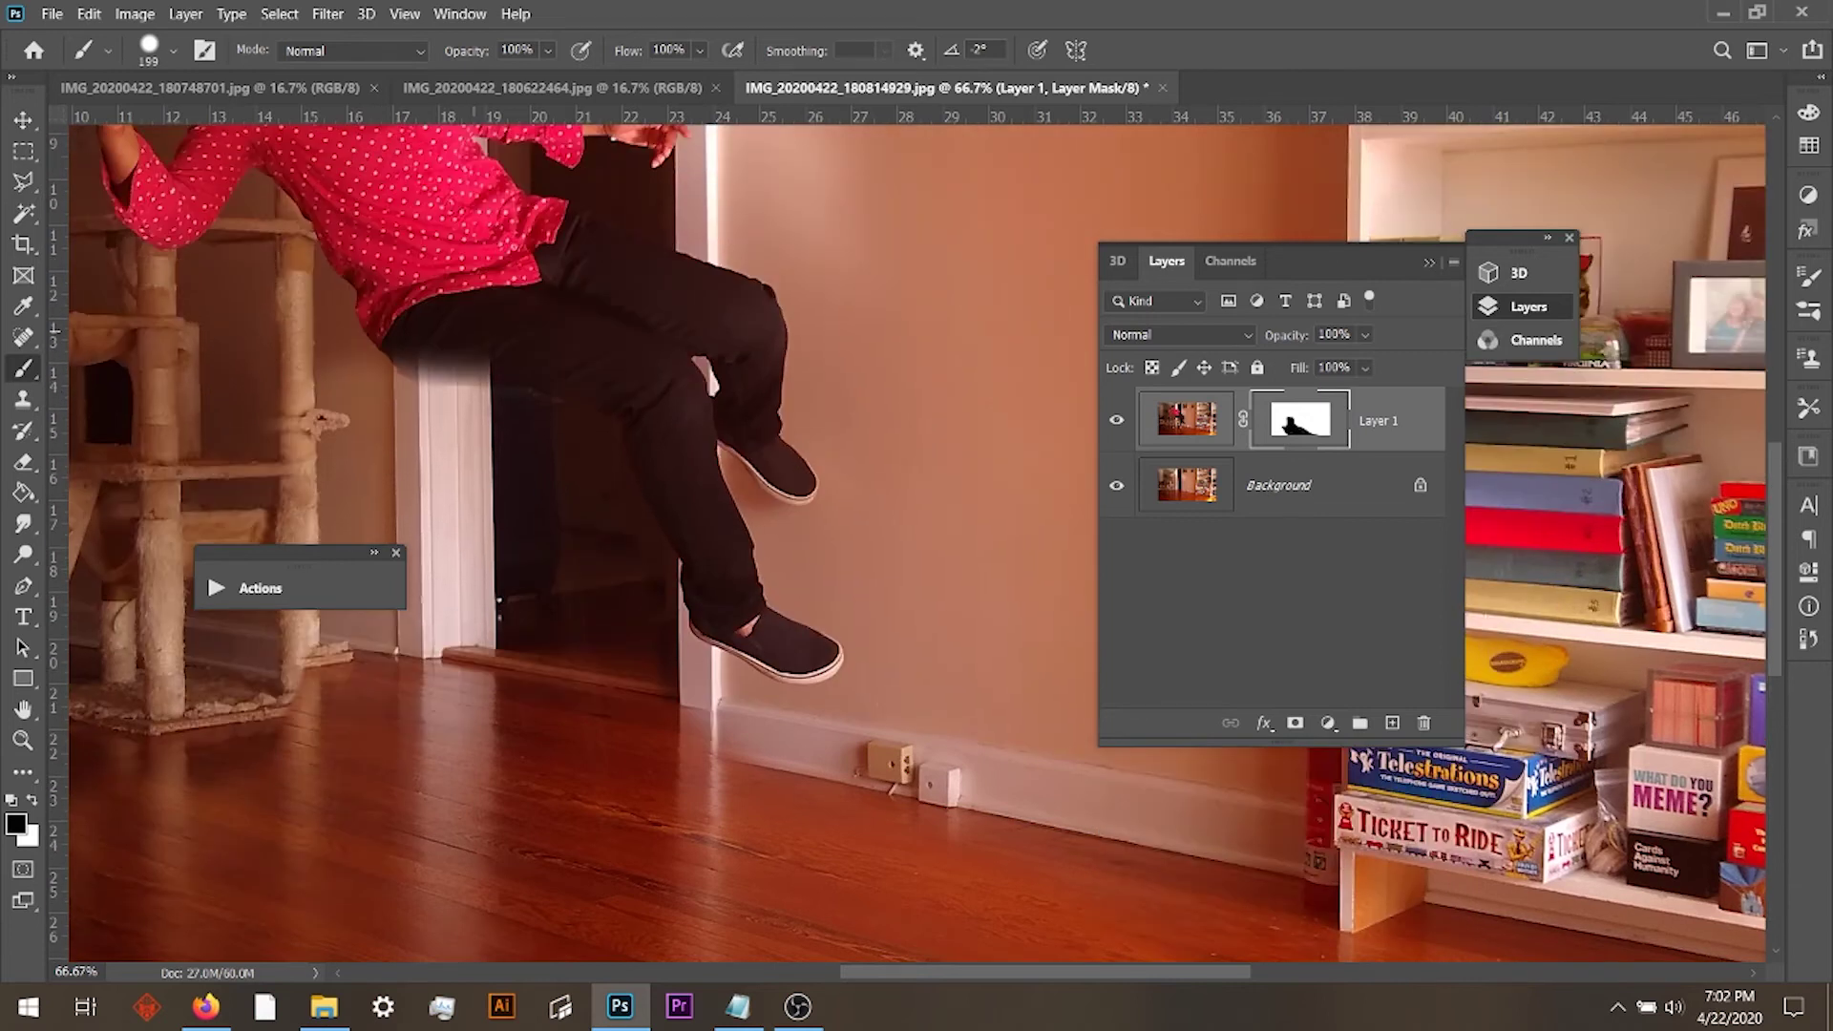
right_click(476, 332)
left_click(609, 444)
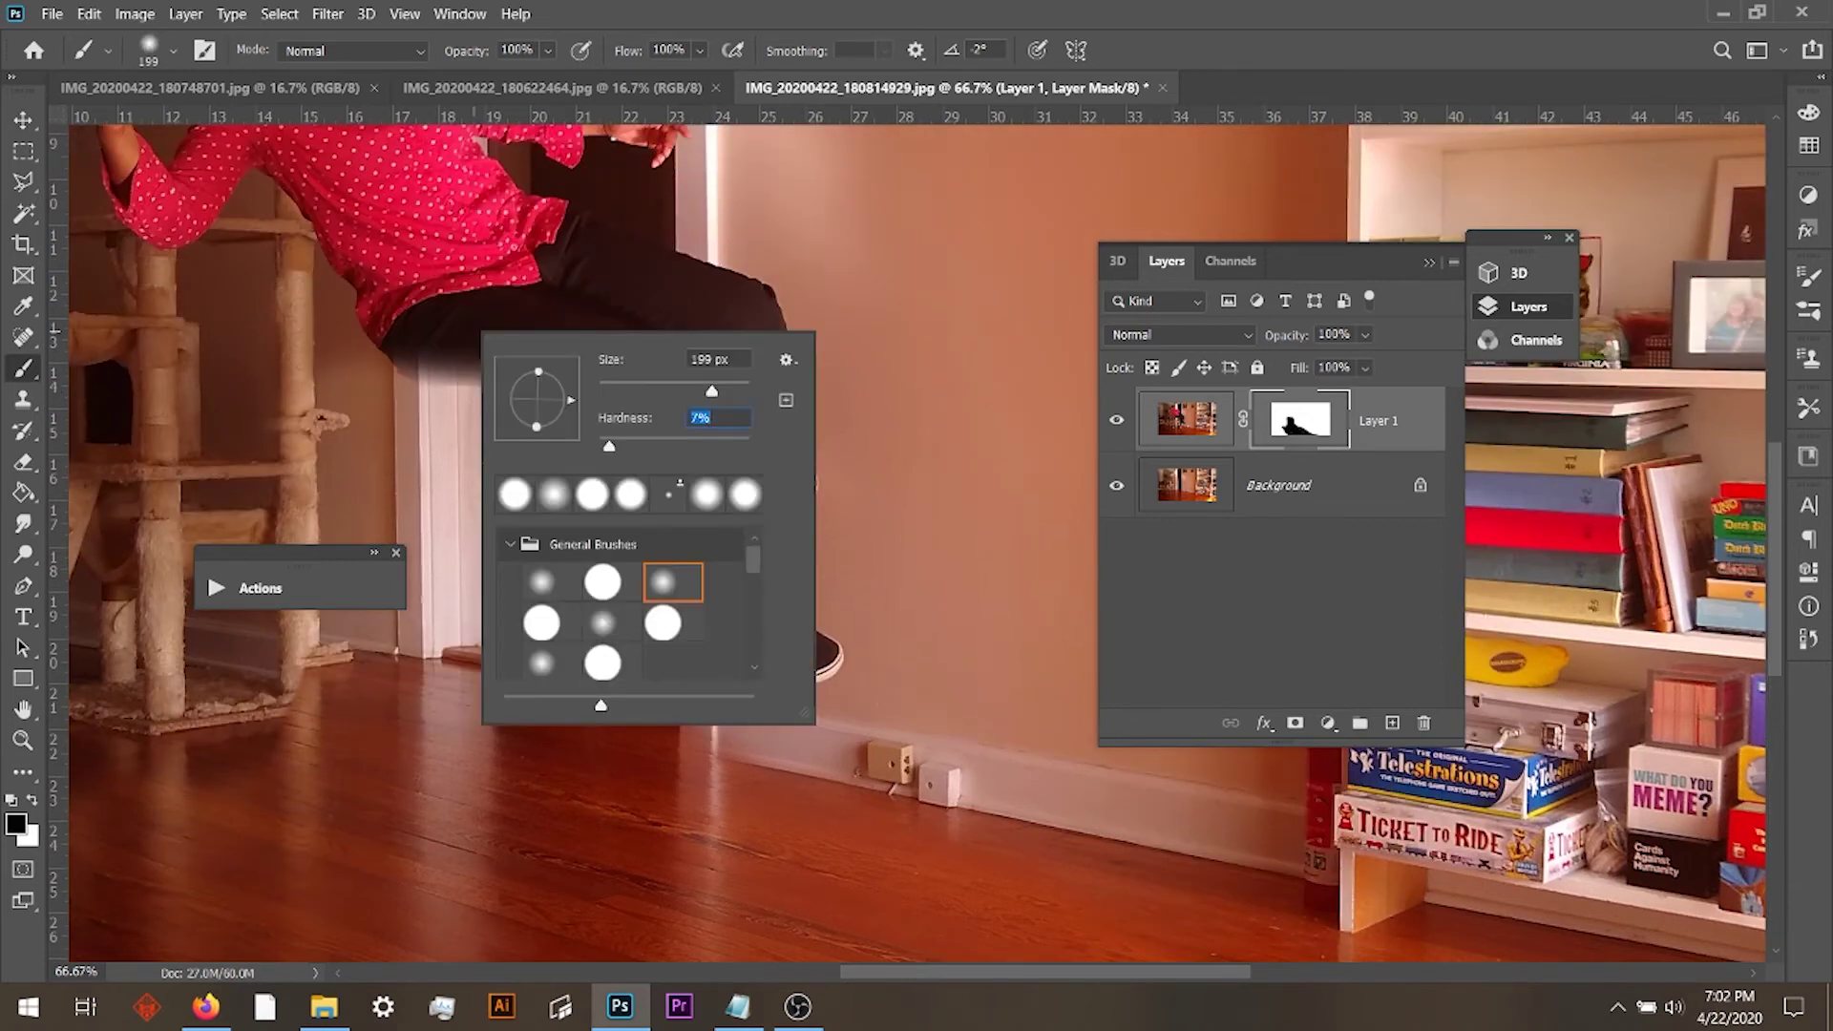
key("x")
right_click(498, 360)
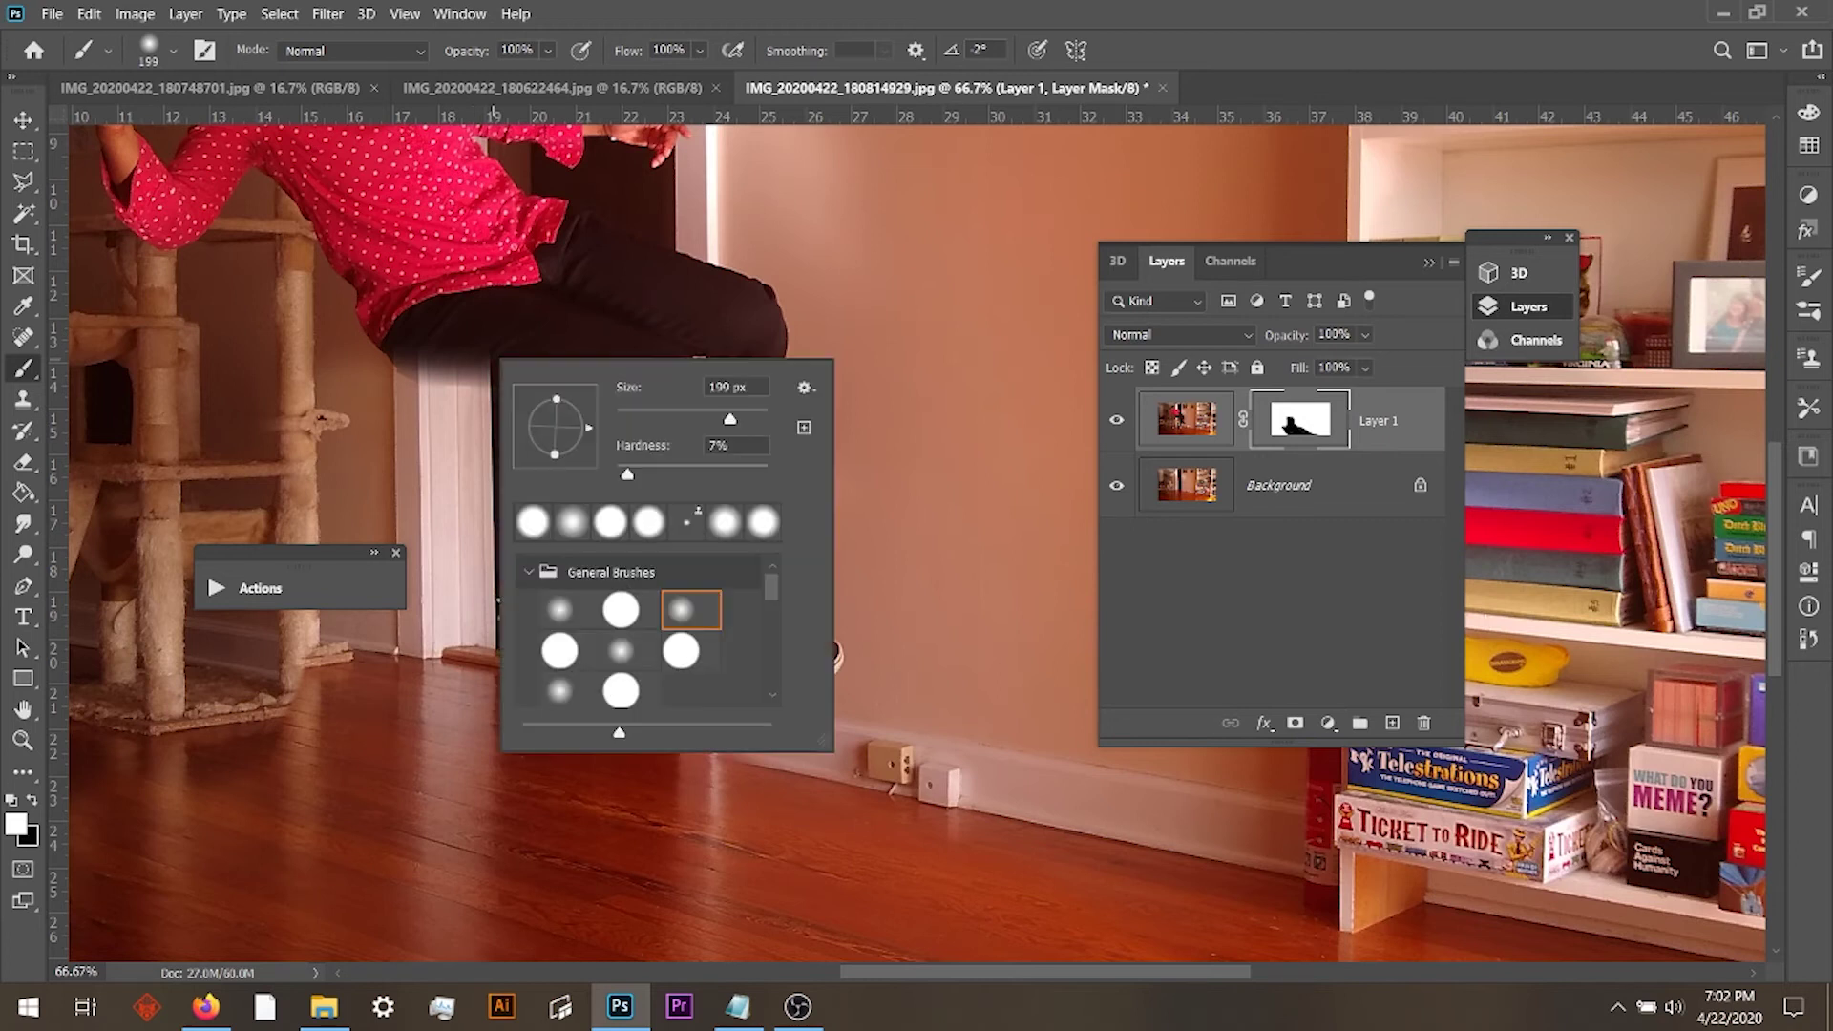
left_click(717, 470)
mouse_move(717, 474)
left_mouse_down()
mouse_move(738, 474)
mouse_move(698, 418)
left_mouse_up()
key("Return")
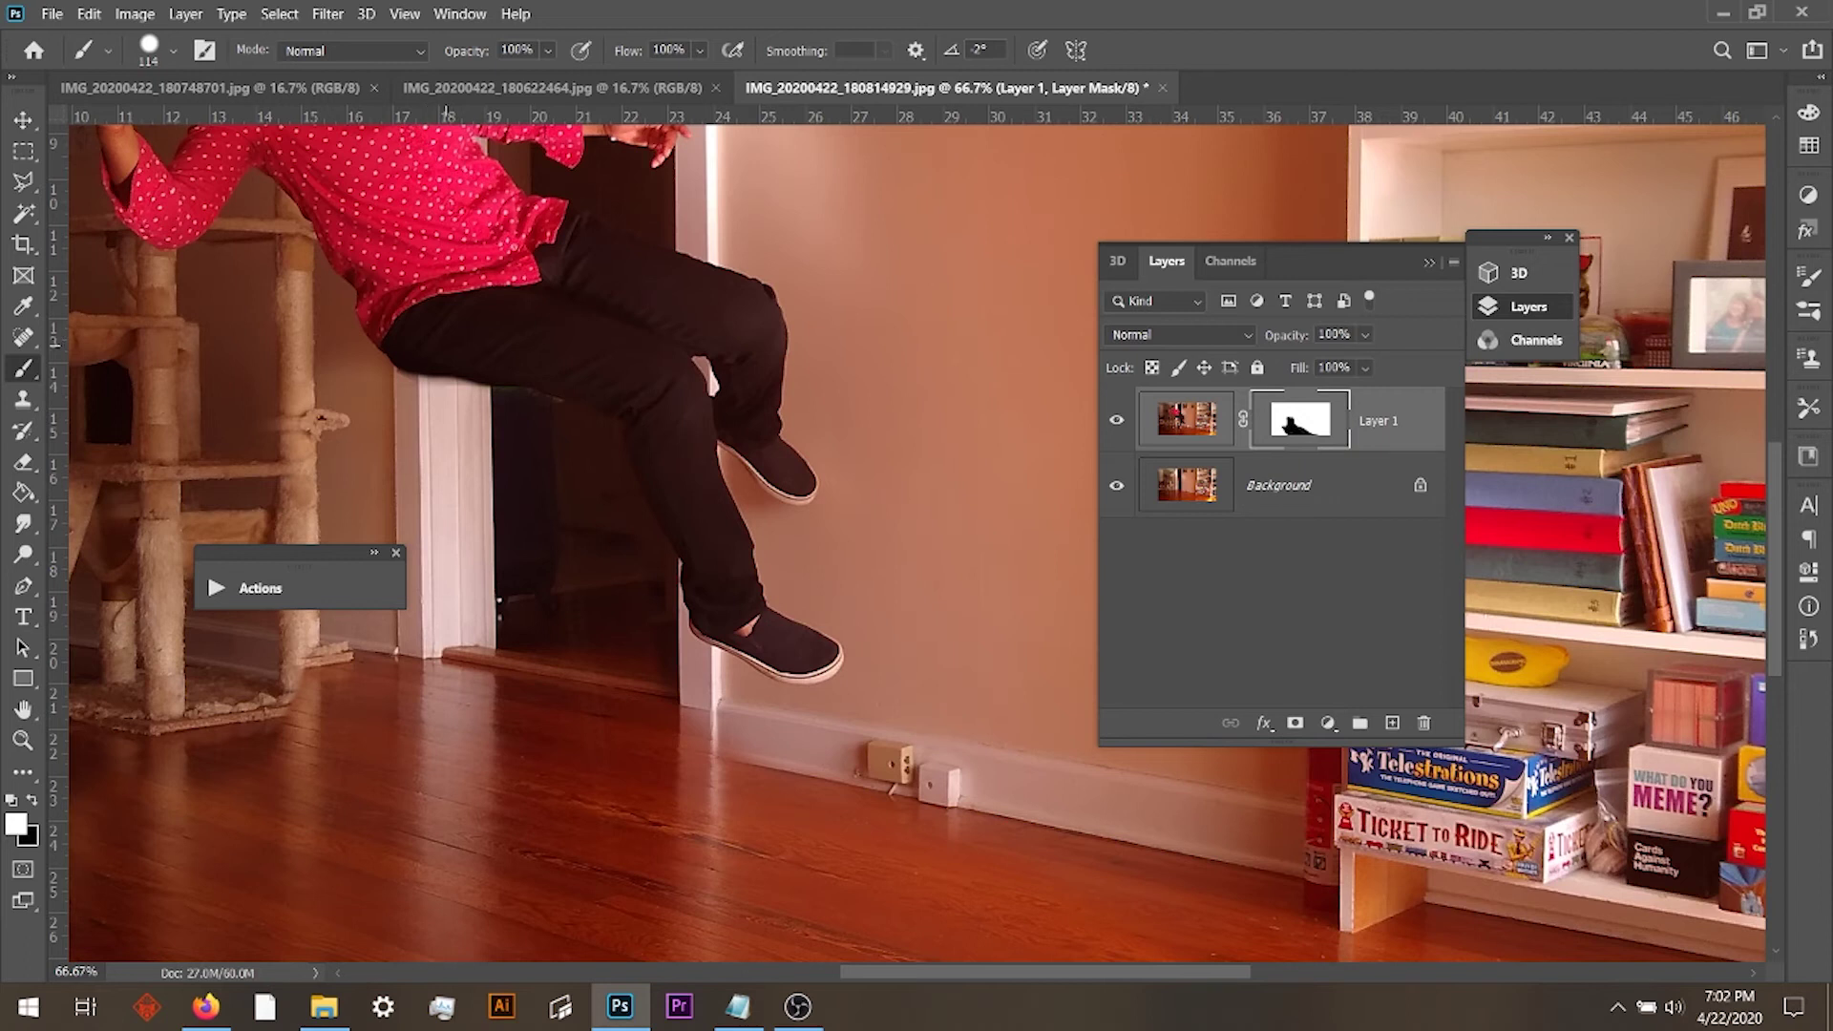
Set the mask brush hardness to 90%, refine the edge beneath the trousers with white and black, and compare with Layer 1 hidden.
right_click(449, 346)
left_click_drag(693, 461, 707, 461)
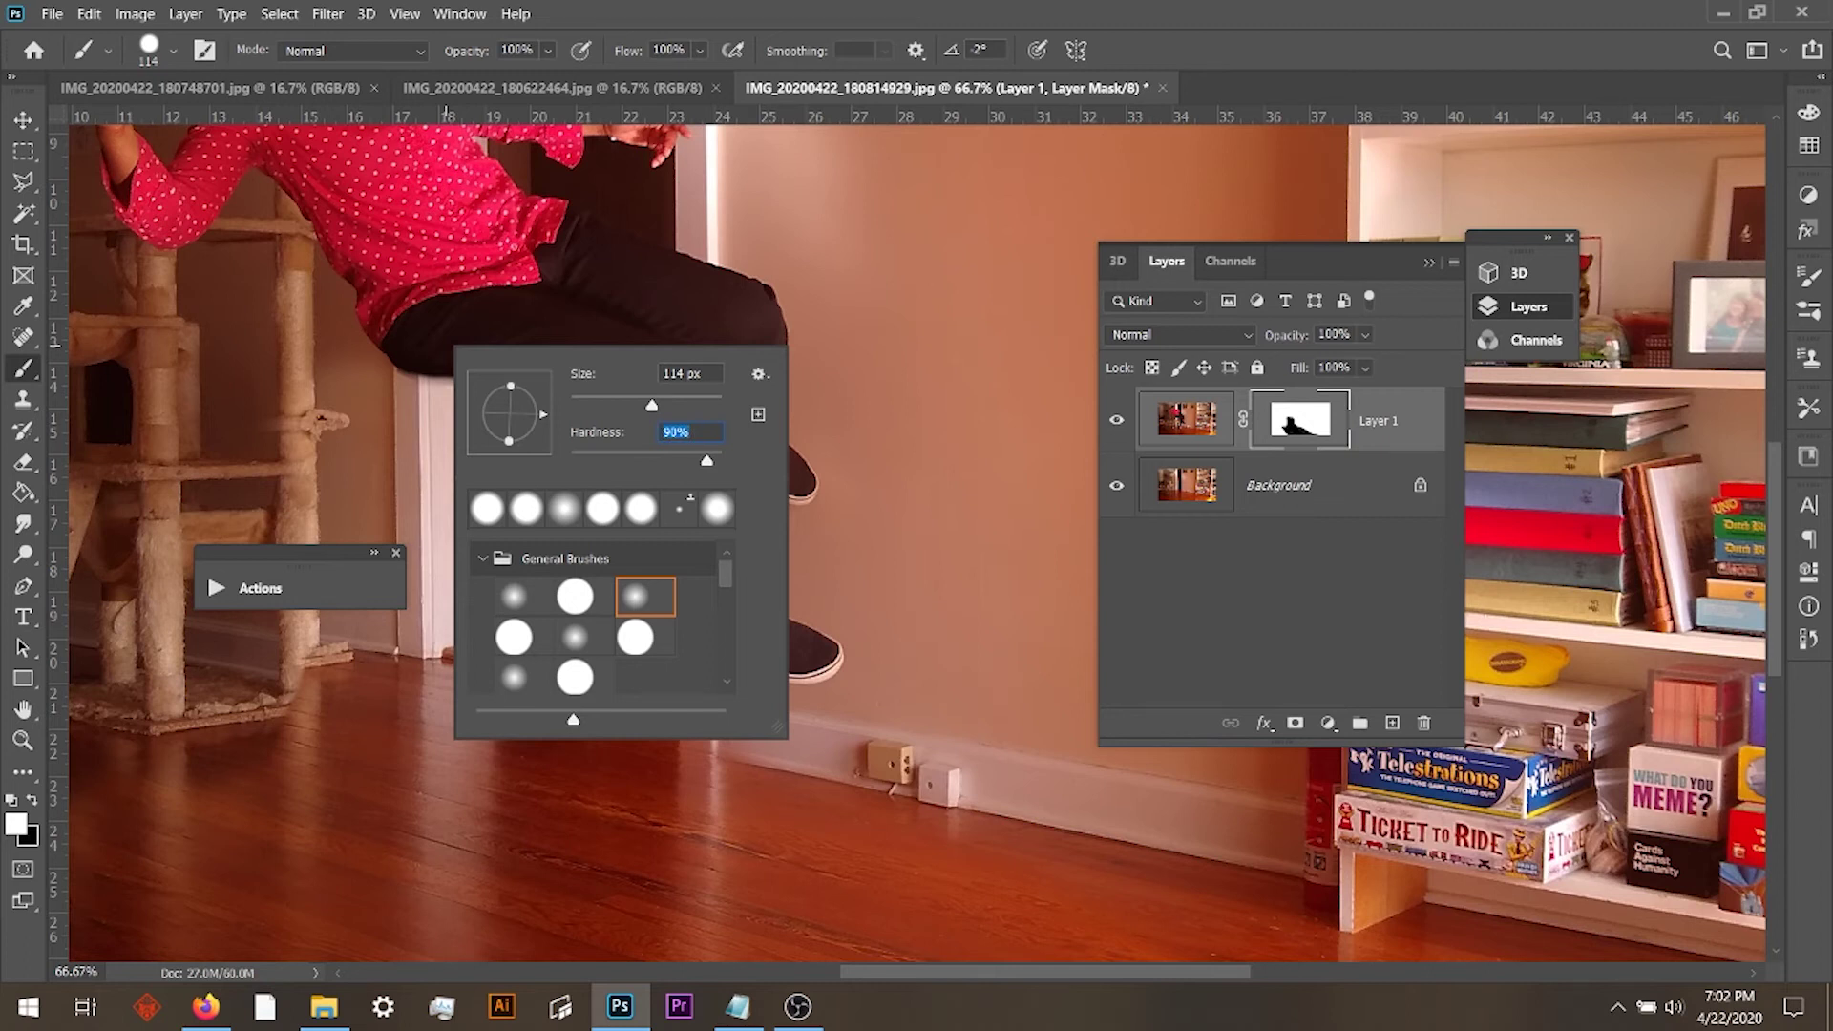
key("Return")
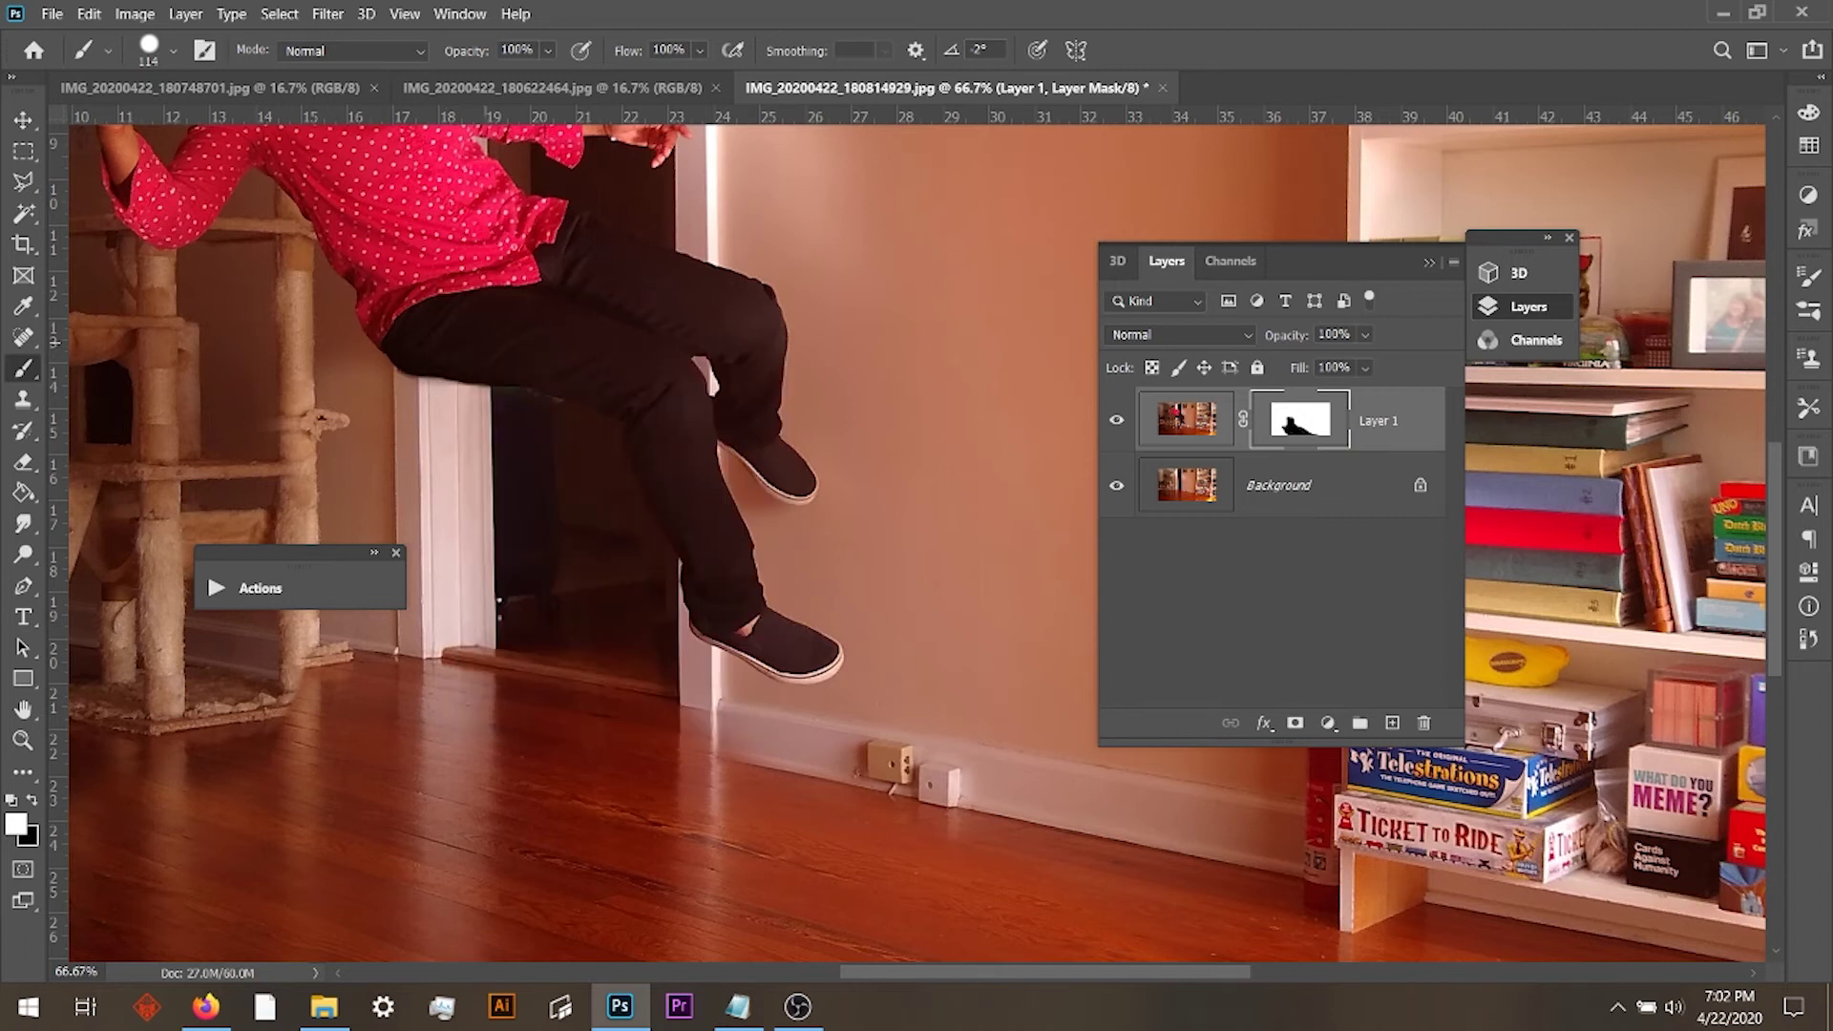
left_click_drag(499, 345, 607, 372)
key("x")
left_click_drag(536, 437, 529, 426)
left_click_drag(493, 418, 461, 443)
left_click(1116, 420)
left_click(1116, 420)
Duplicate the Background layer and place the copy above Layer 1.
left_click(1279, 486)
left_click_drag(1186, 485, 1392, 723)
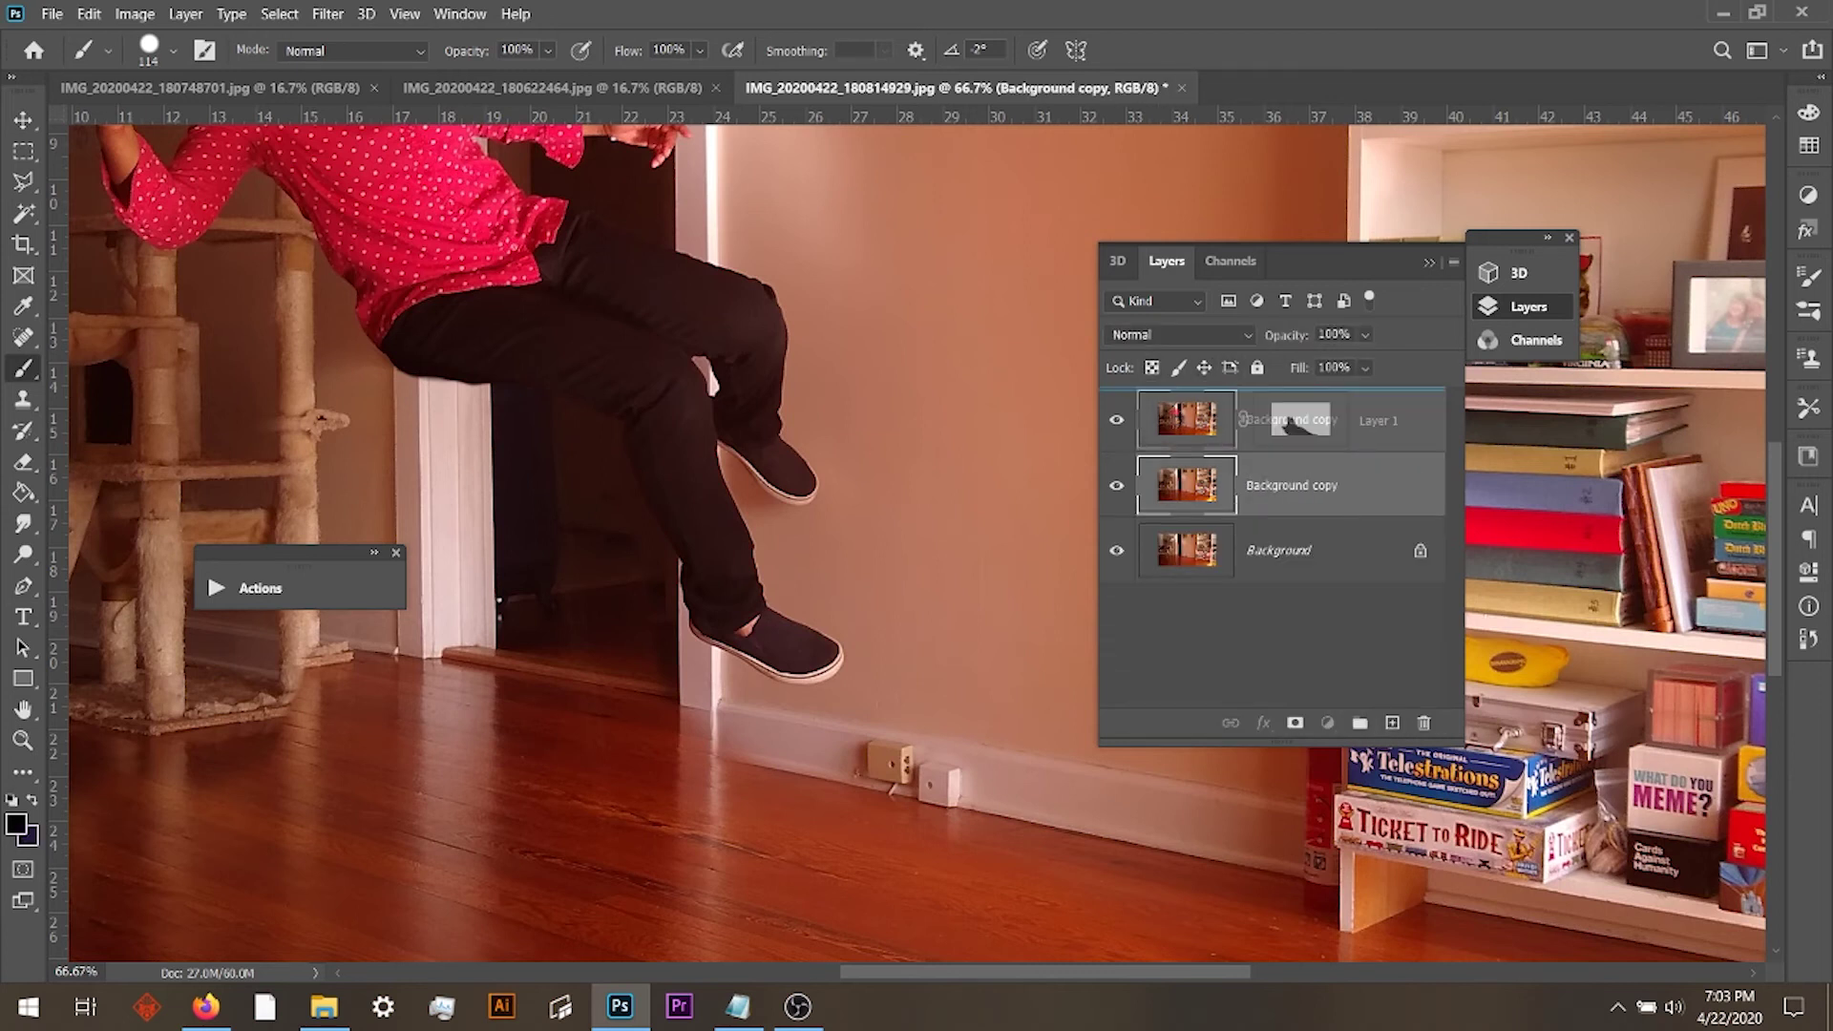
key("ctrl+bracketright")
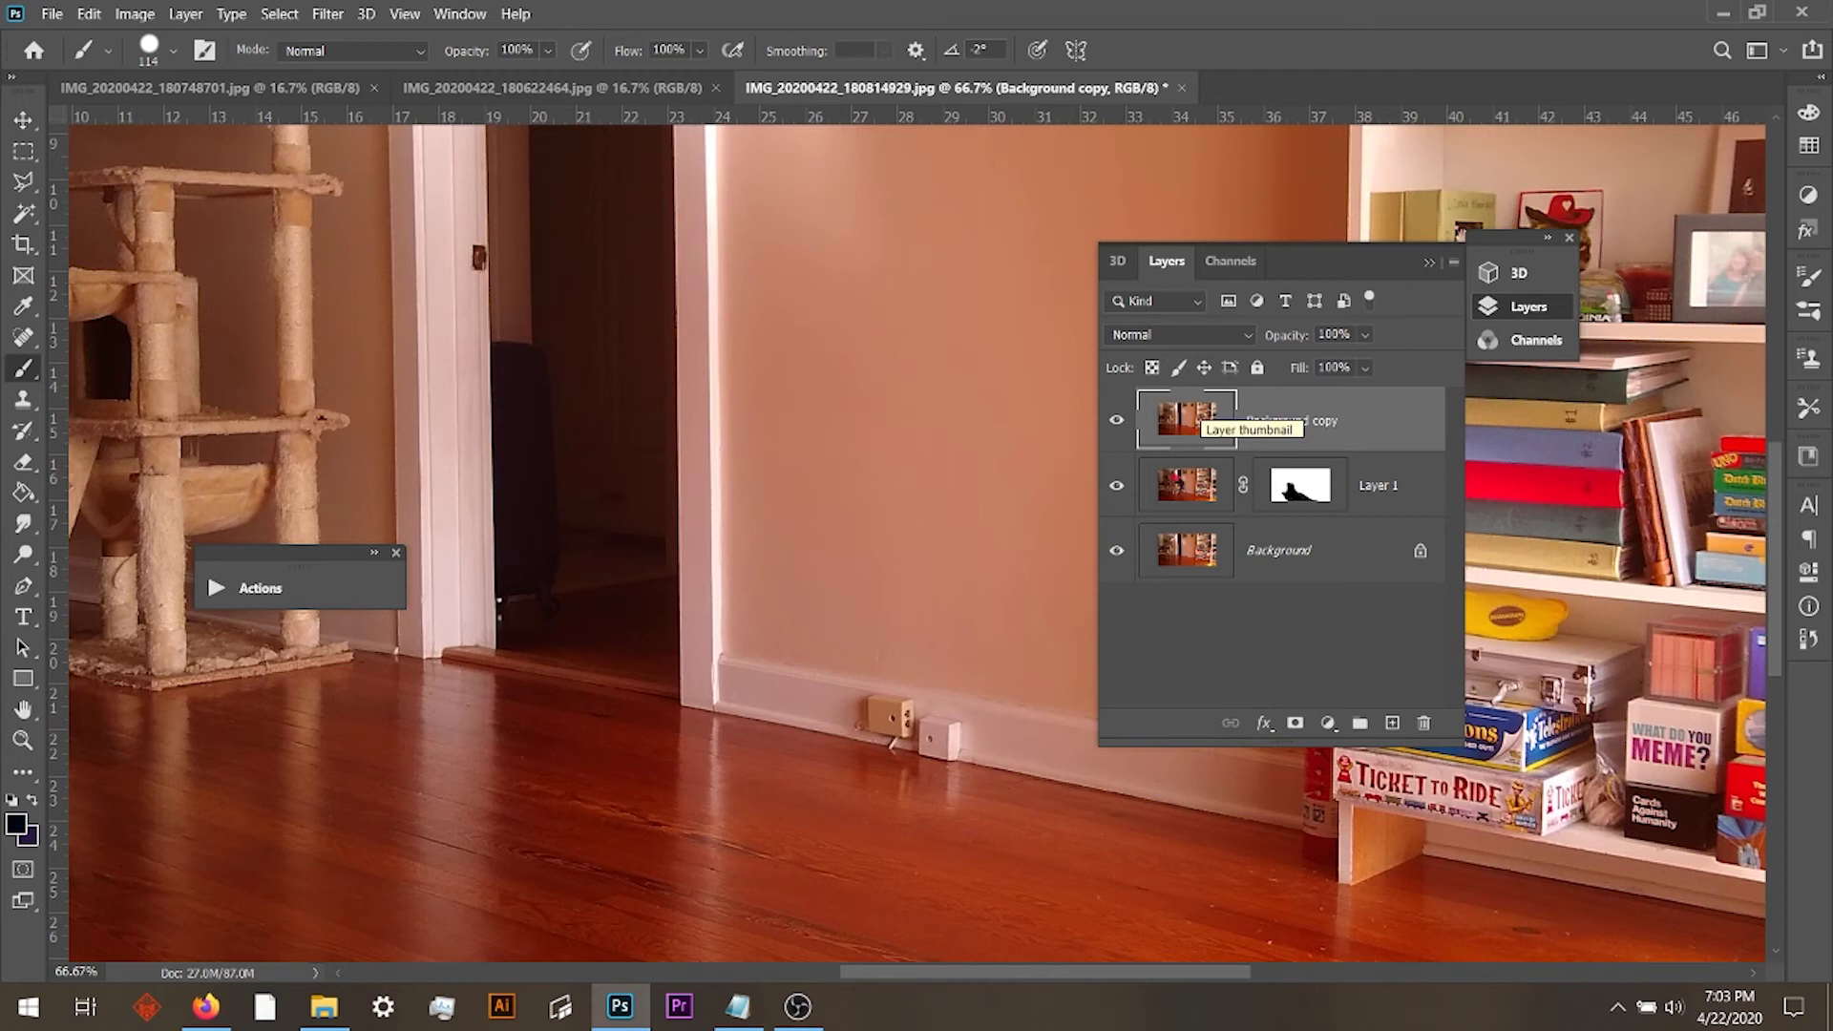
Lower the Background copy's opacity to 65% and nudge it so the floor and doorway line up with Layer 1.
left_click(1365, 335)
left_click_drag(1390, 363, 1352, 363)
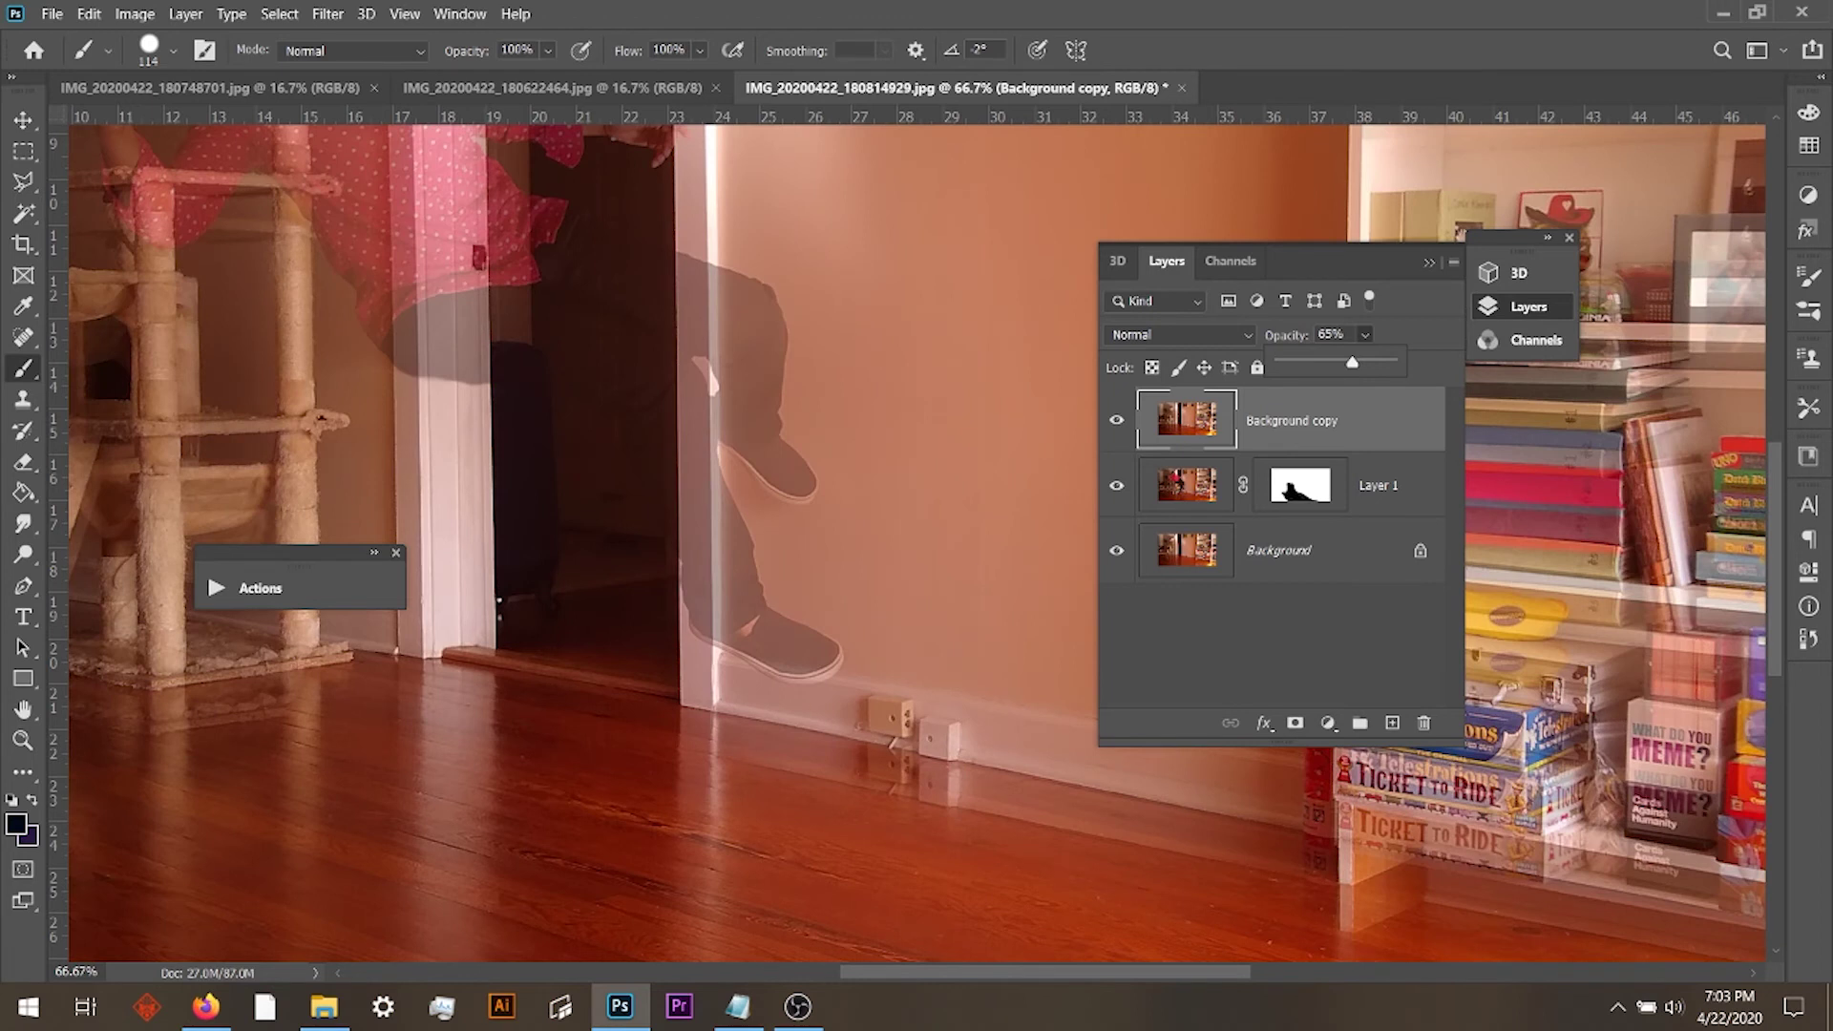
key("v")
mouse_move(898, 352)
left_mouse_down()
mouse_move(880, 392)
mouse_move(902, 346)
left_mouse_up()
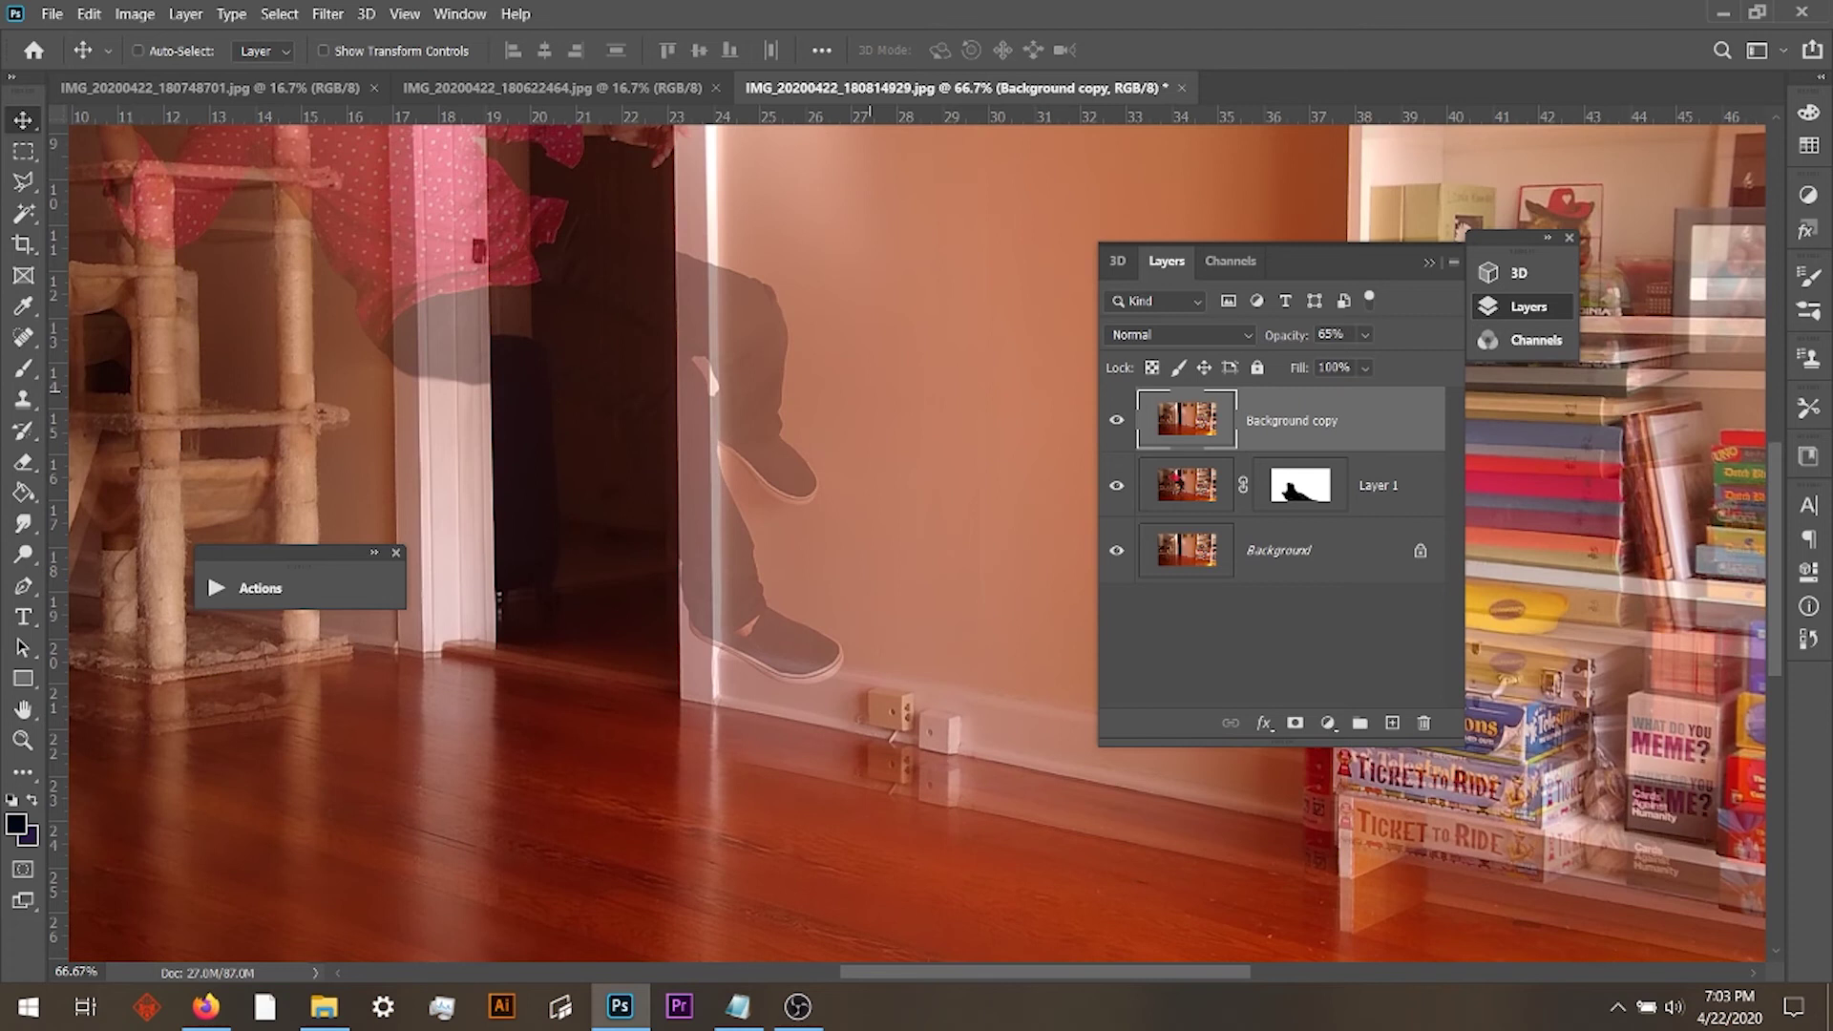
key("Down")
key("Down")
key("Down")
key("Down")
key("Down")
key("Down")
key("Down")
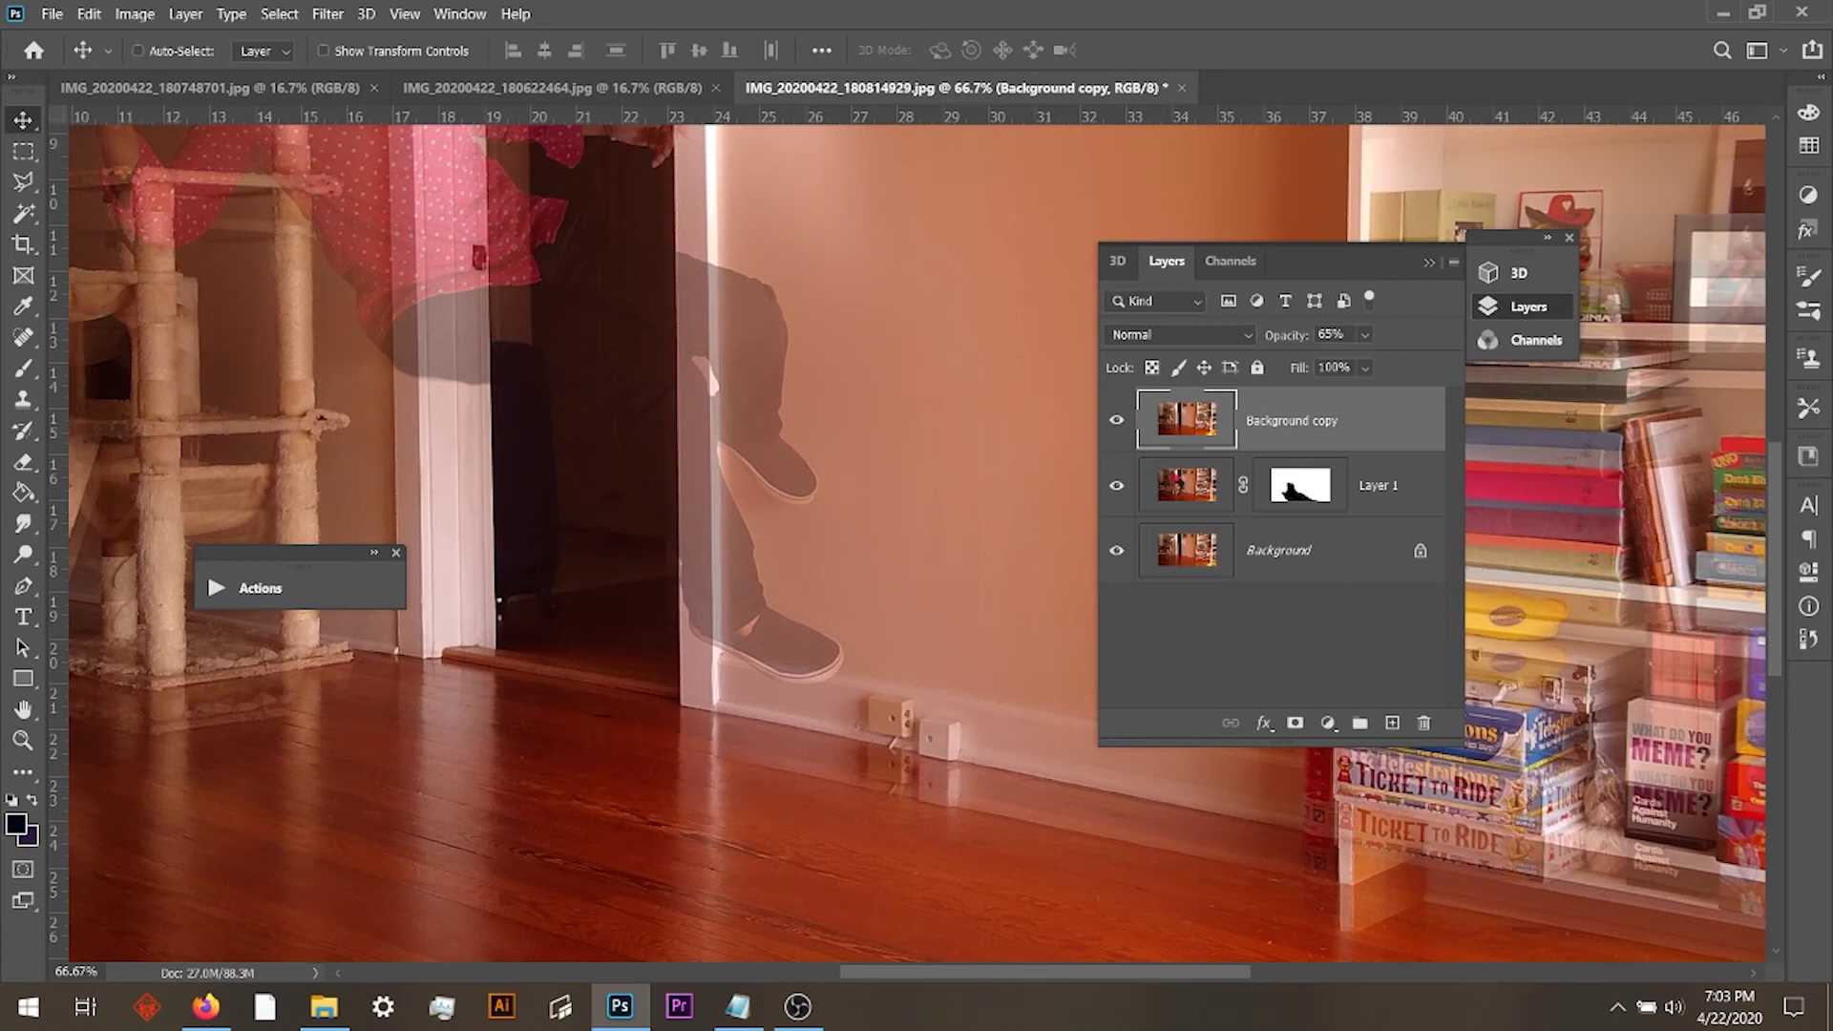
Add a layer mask to the Background copy and set a black brush to 338 px with 33% hardness.
left_click(1296, 724)
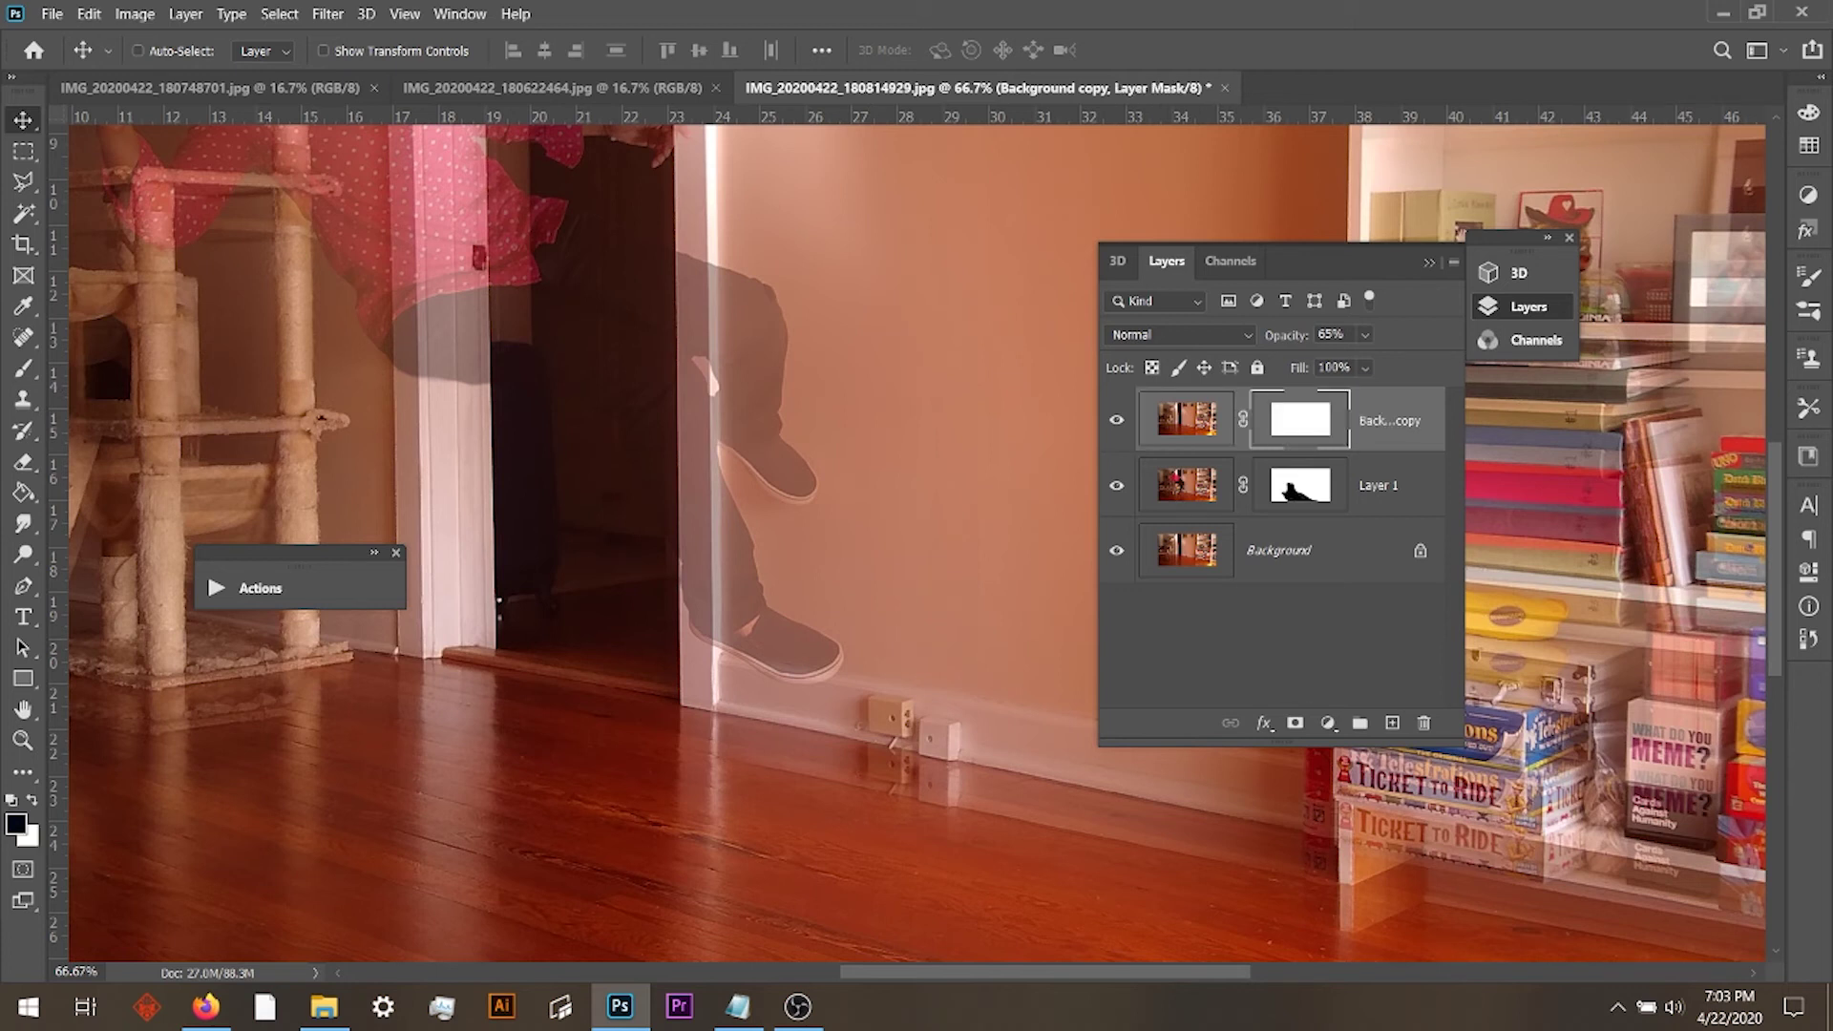
key("ctrl+minus")
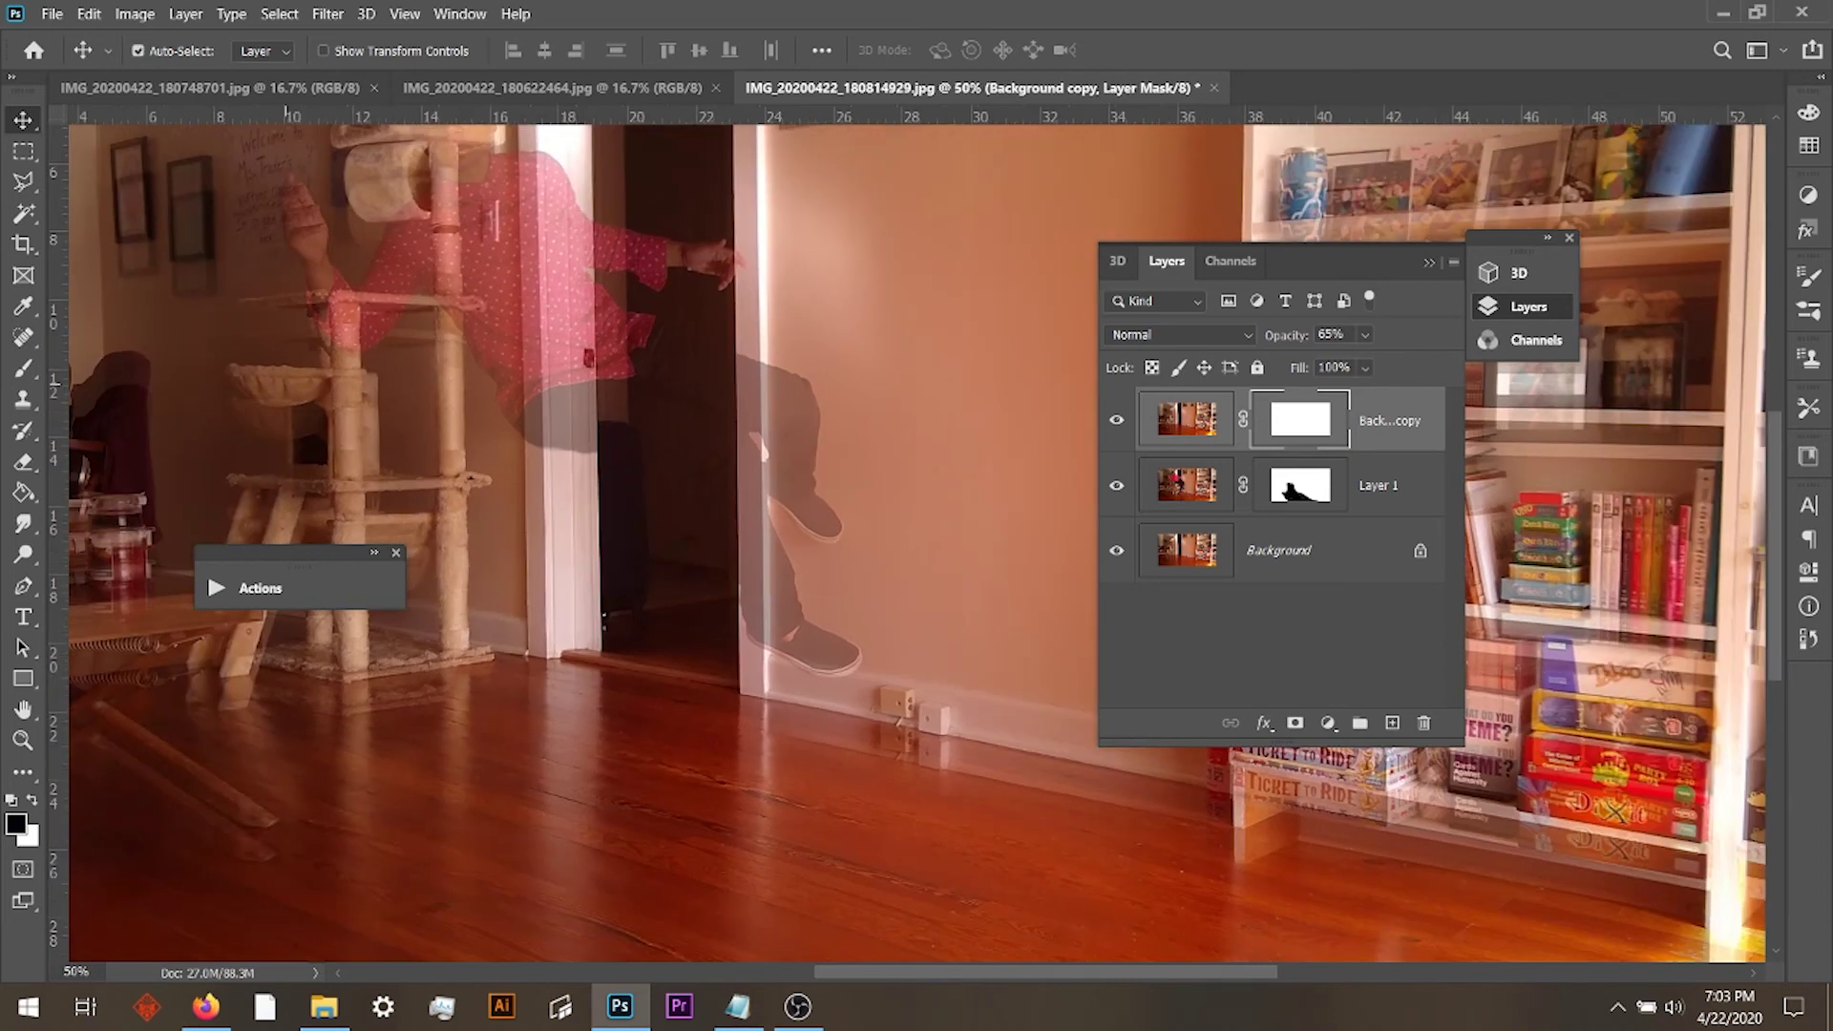
key("ctrl+minus")
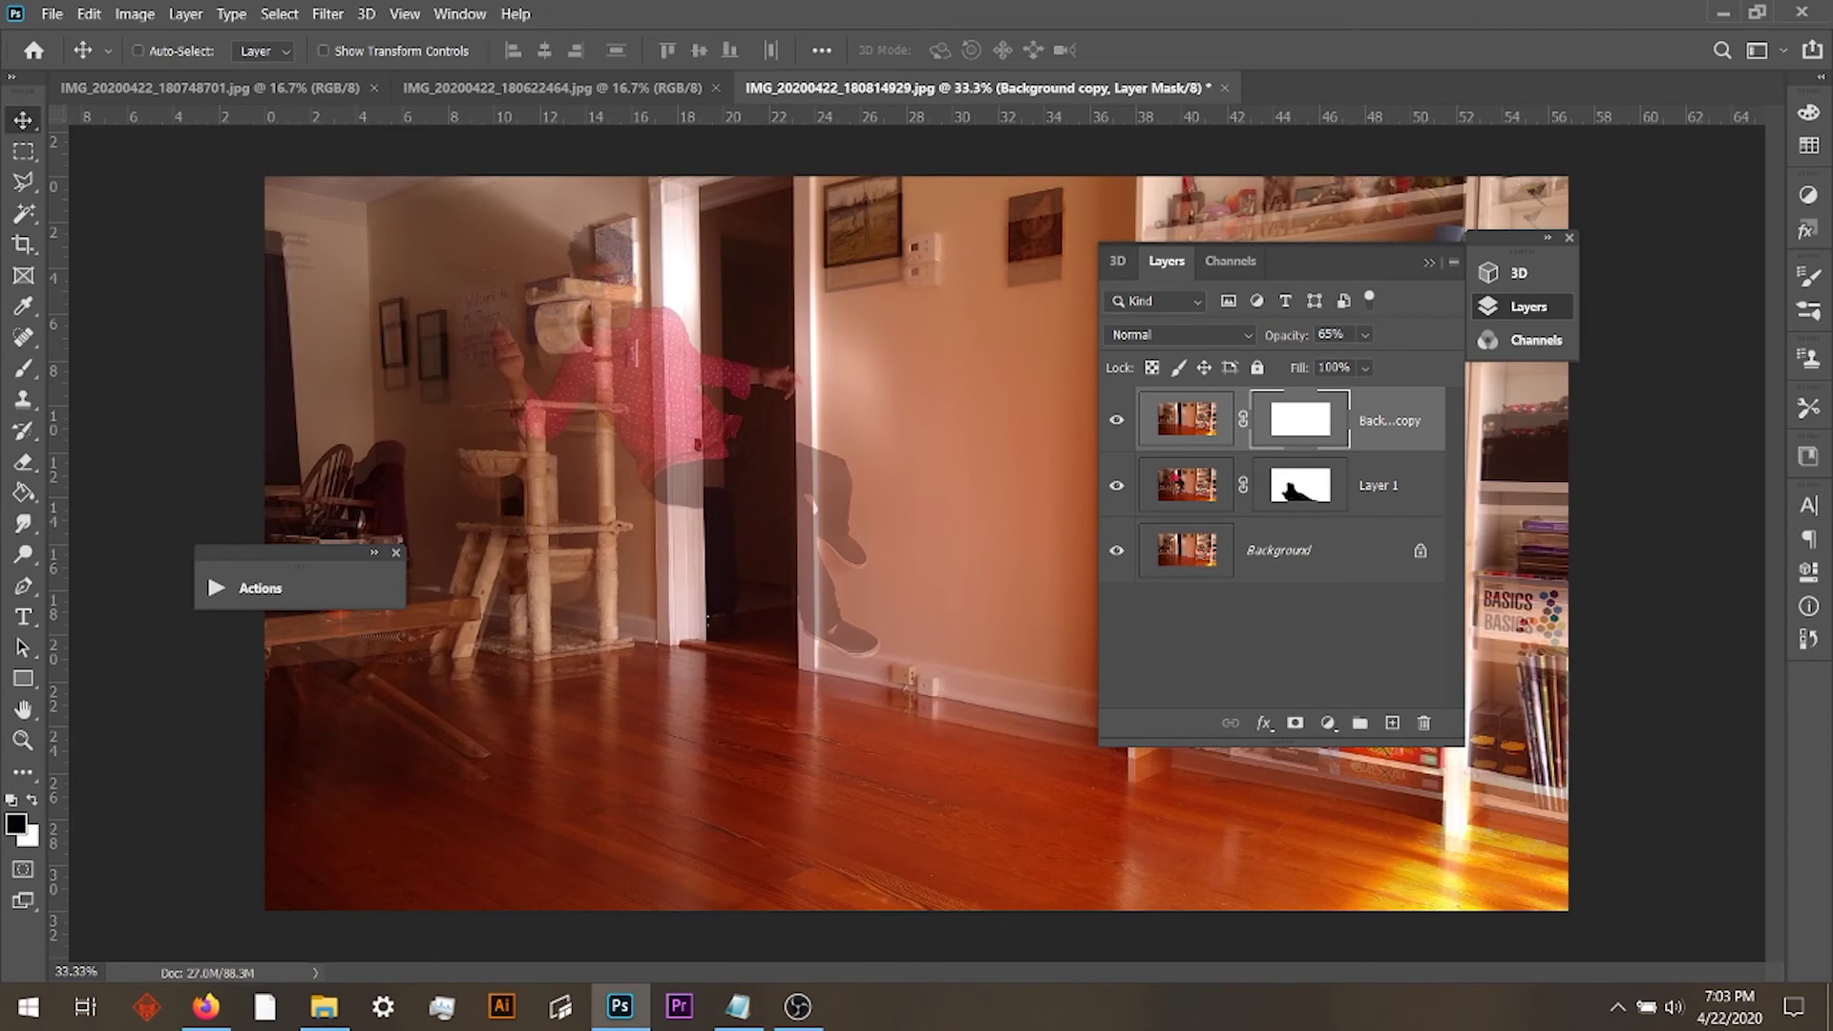
key("b")
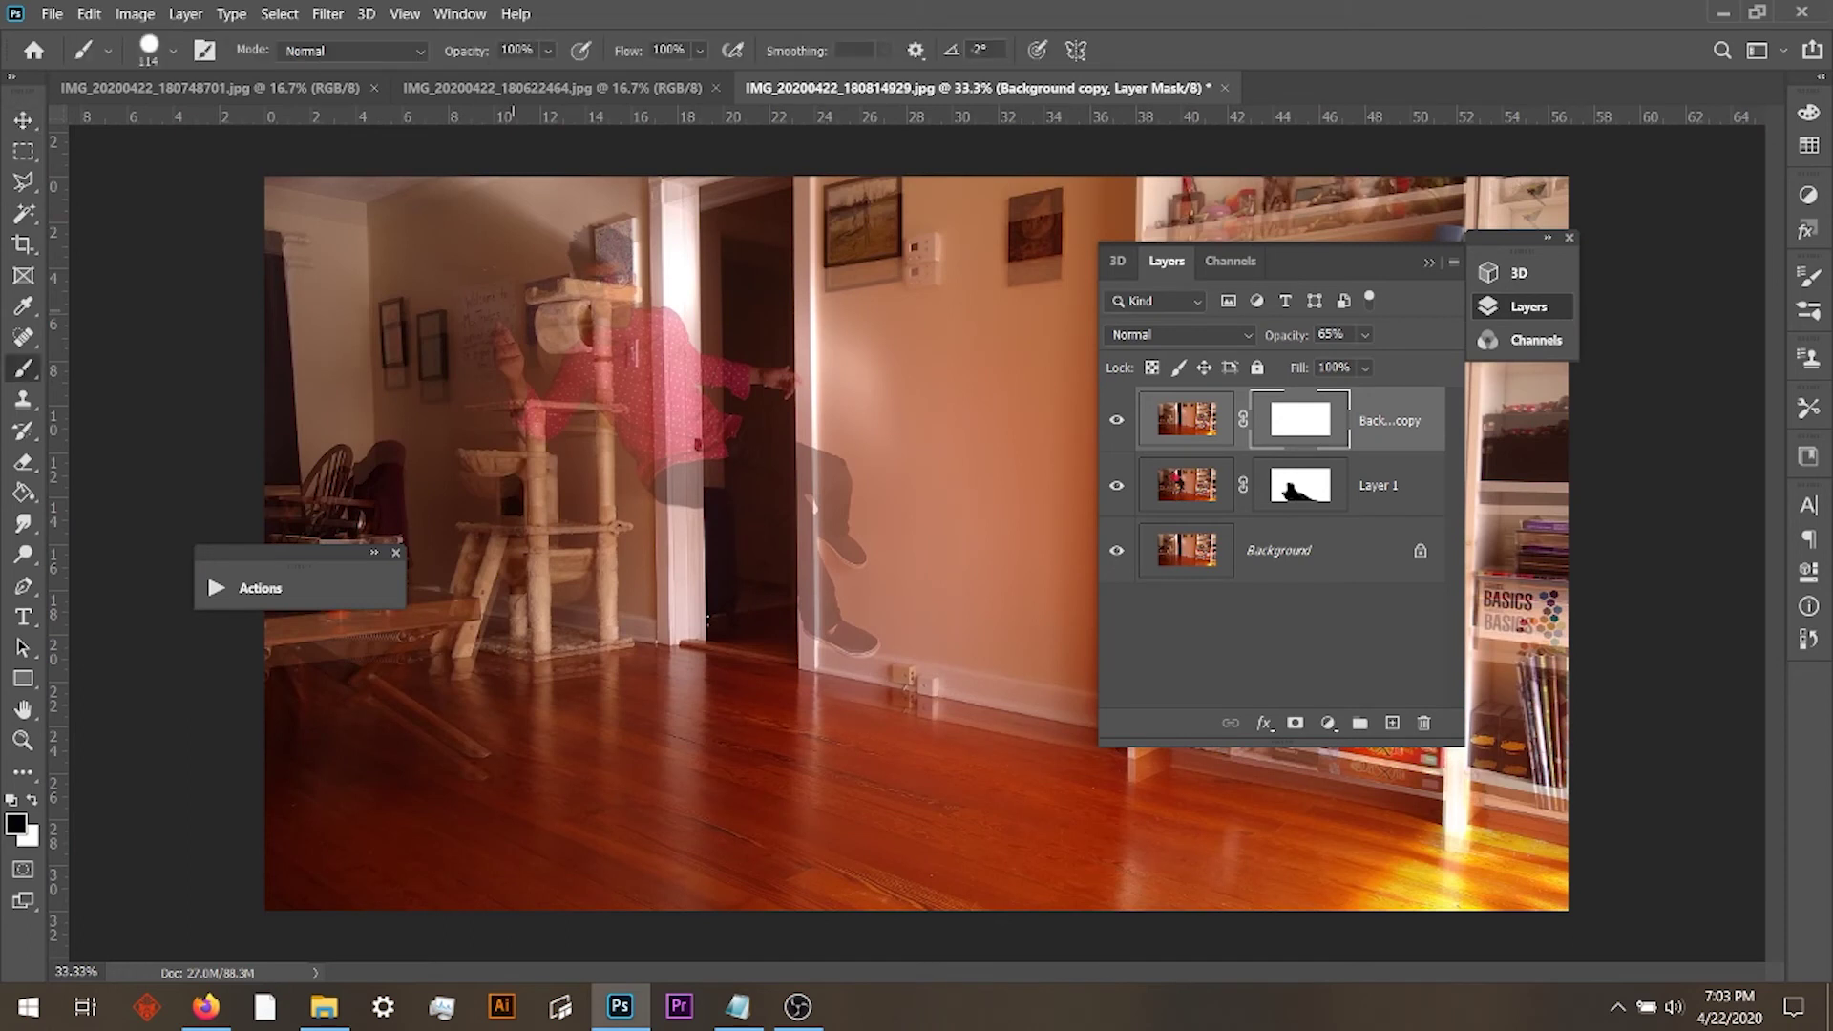
right_click(587, 305)
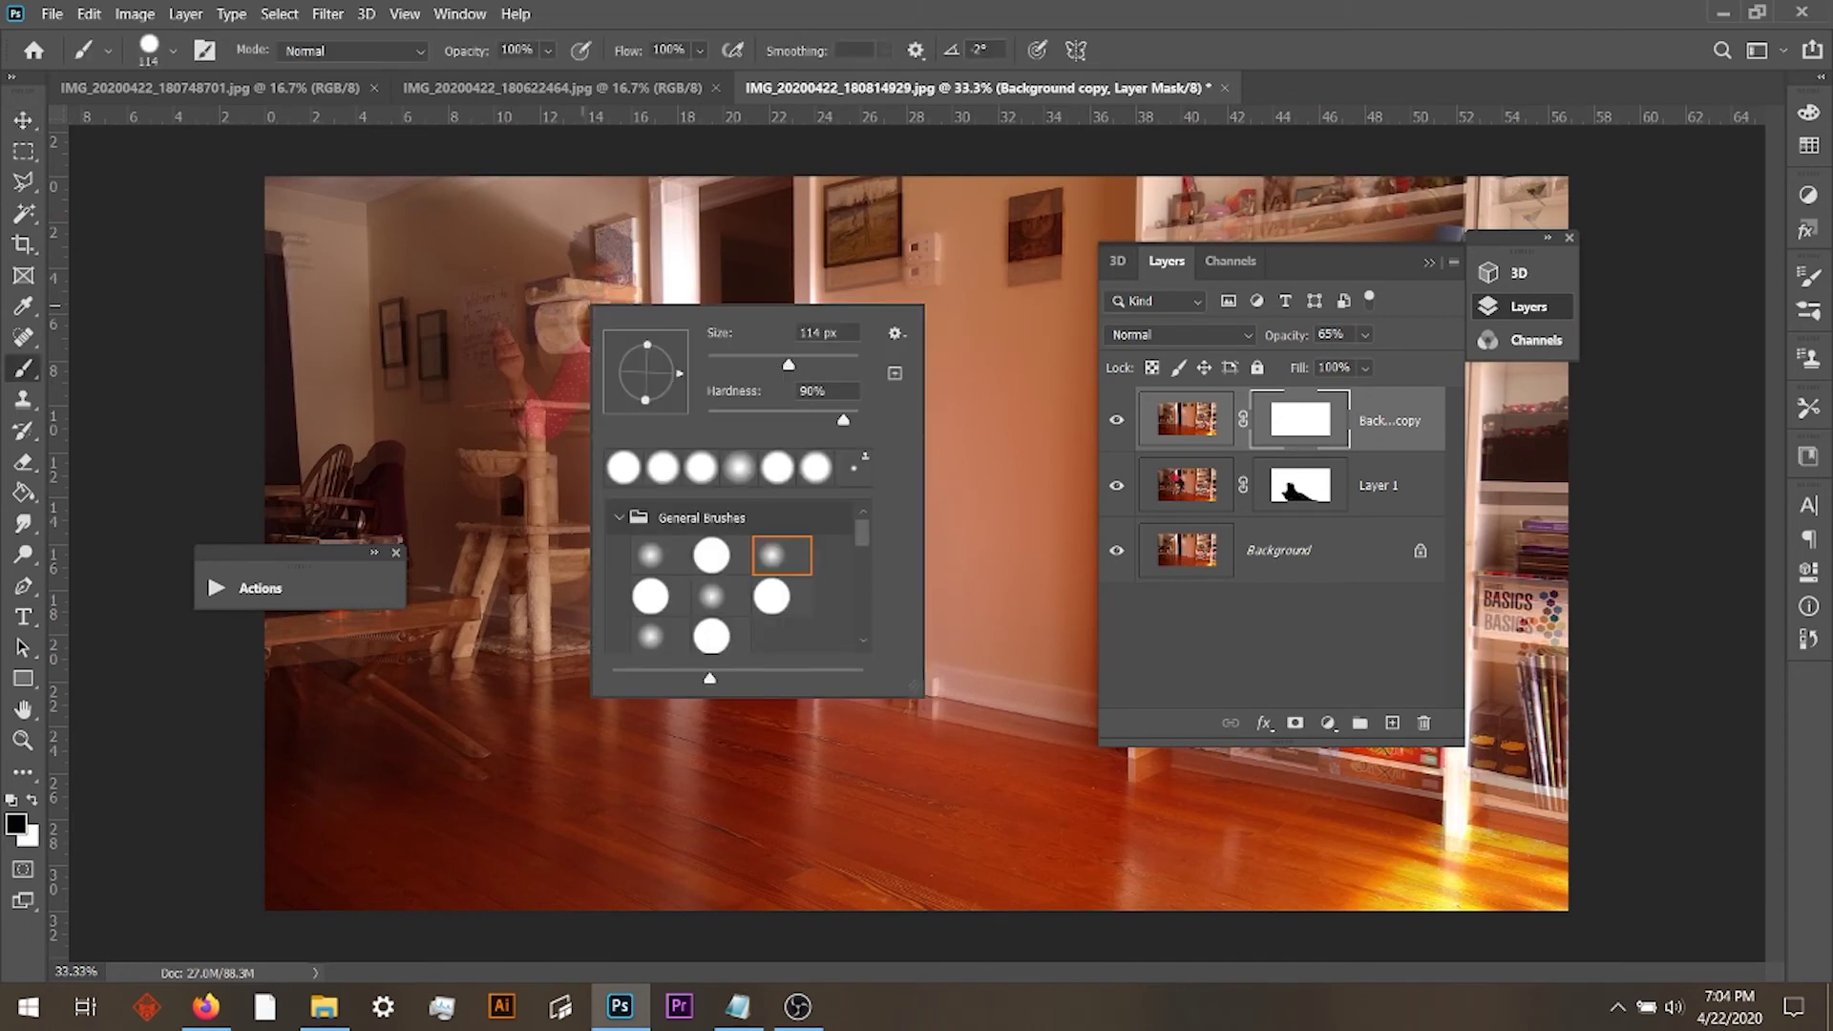
left_click_drag(788, 363, 831, 364)
key("Return")
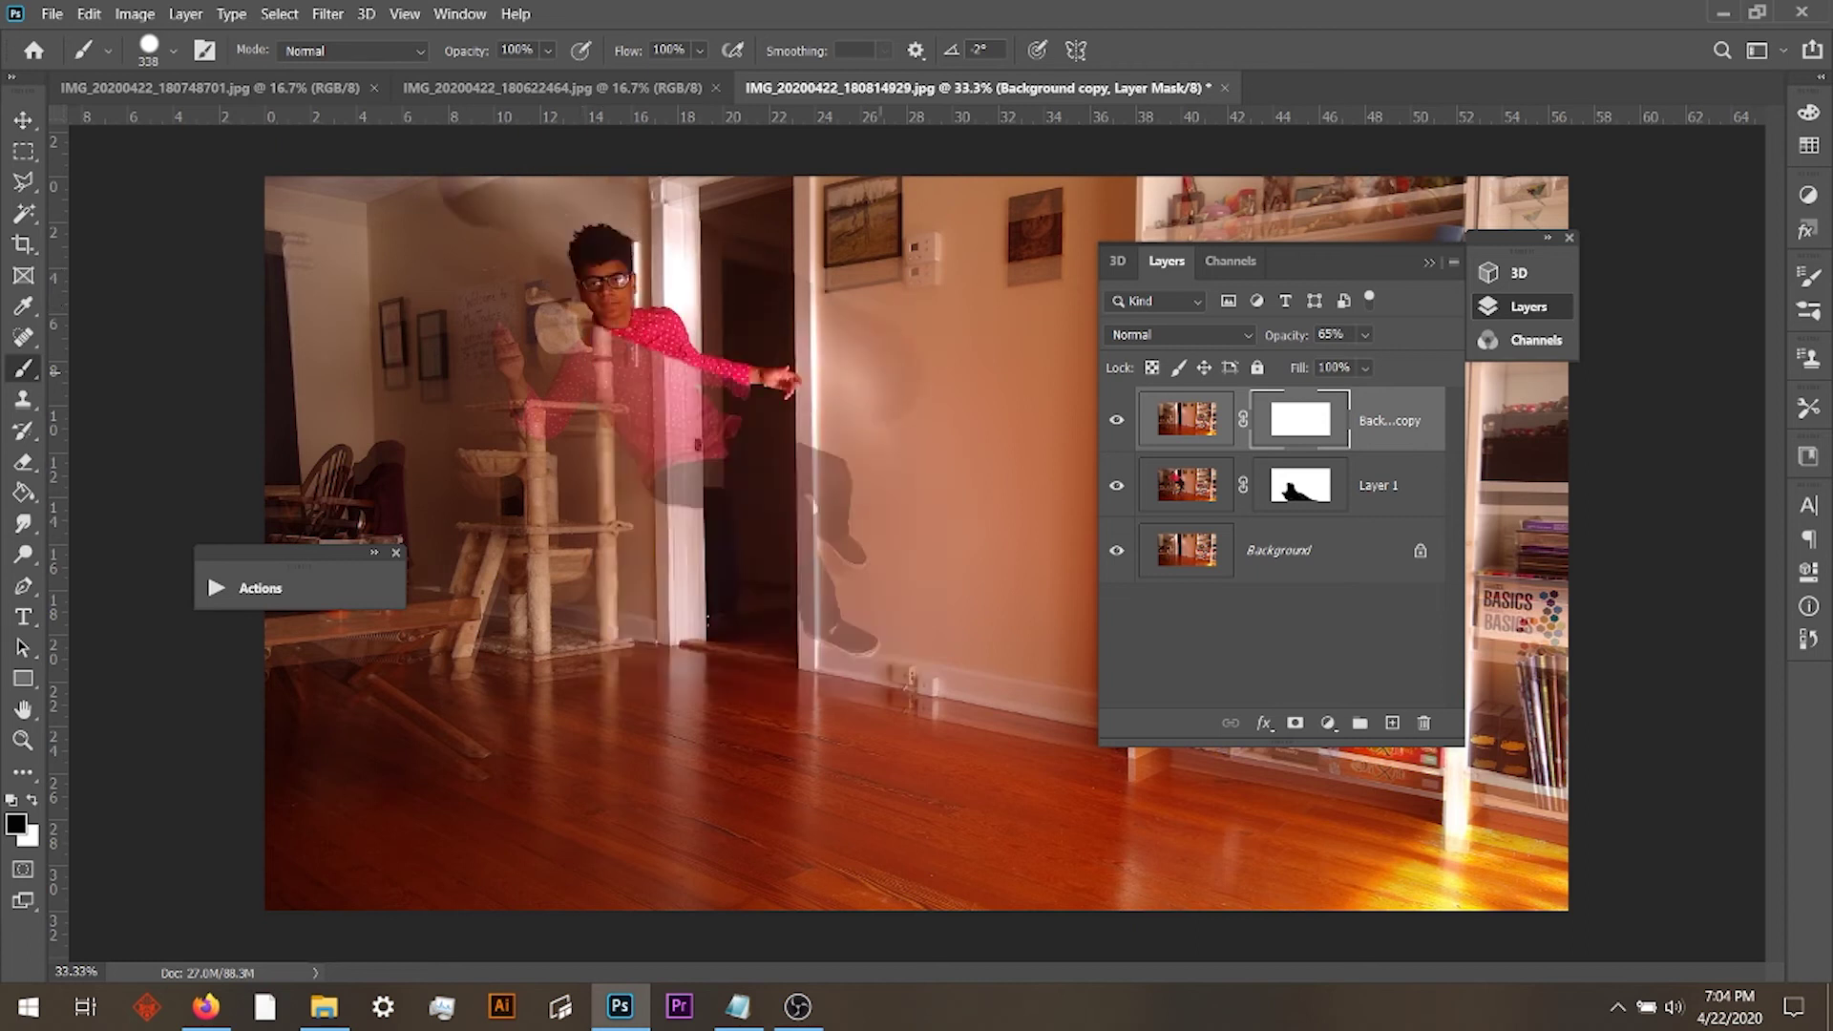
right_click(584, 305)
left_click_drag(842, 422, 754, 422)
key("Return")
Paint black on the Background copy's mask over the figure's arms, torso, hips and upper legs.
left_click_drag(521, 315, 818, 417)
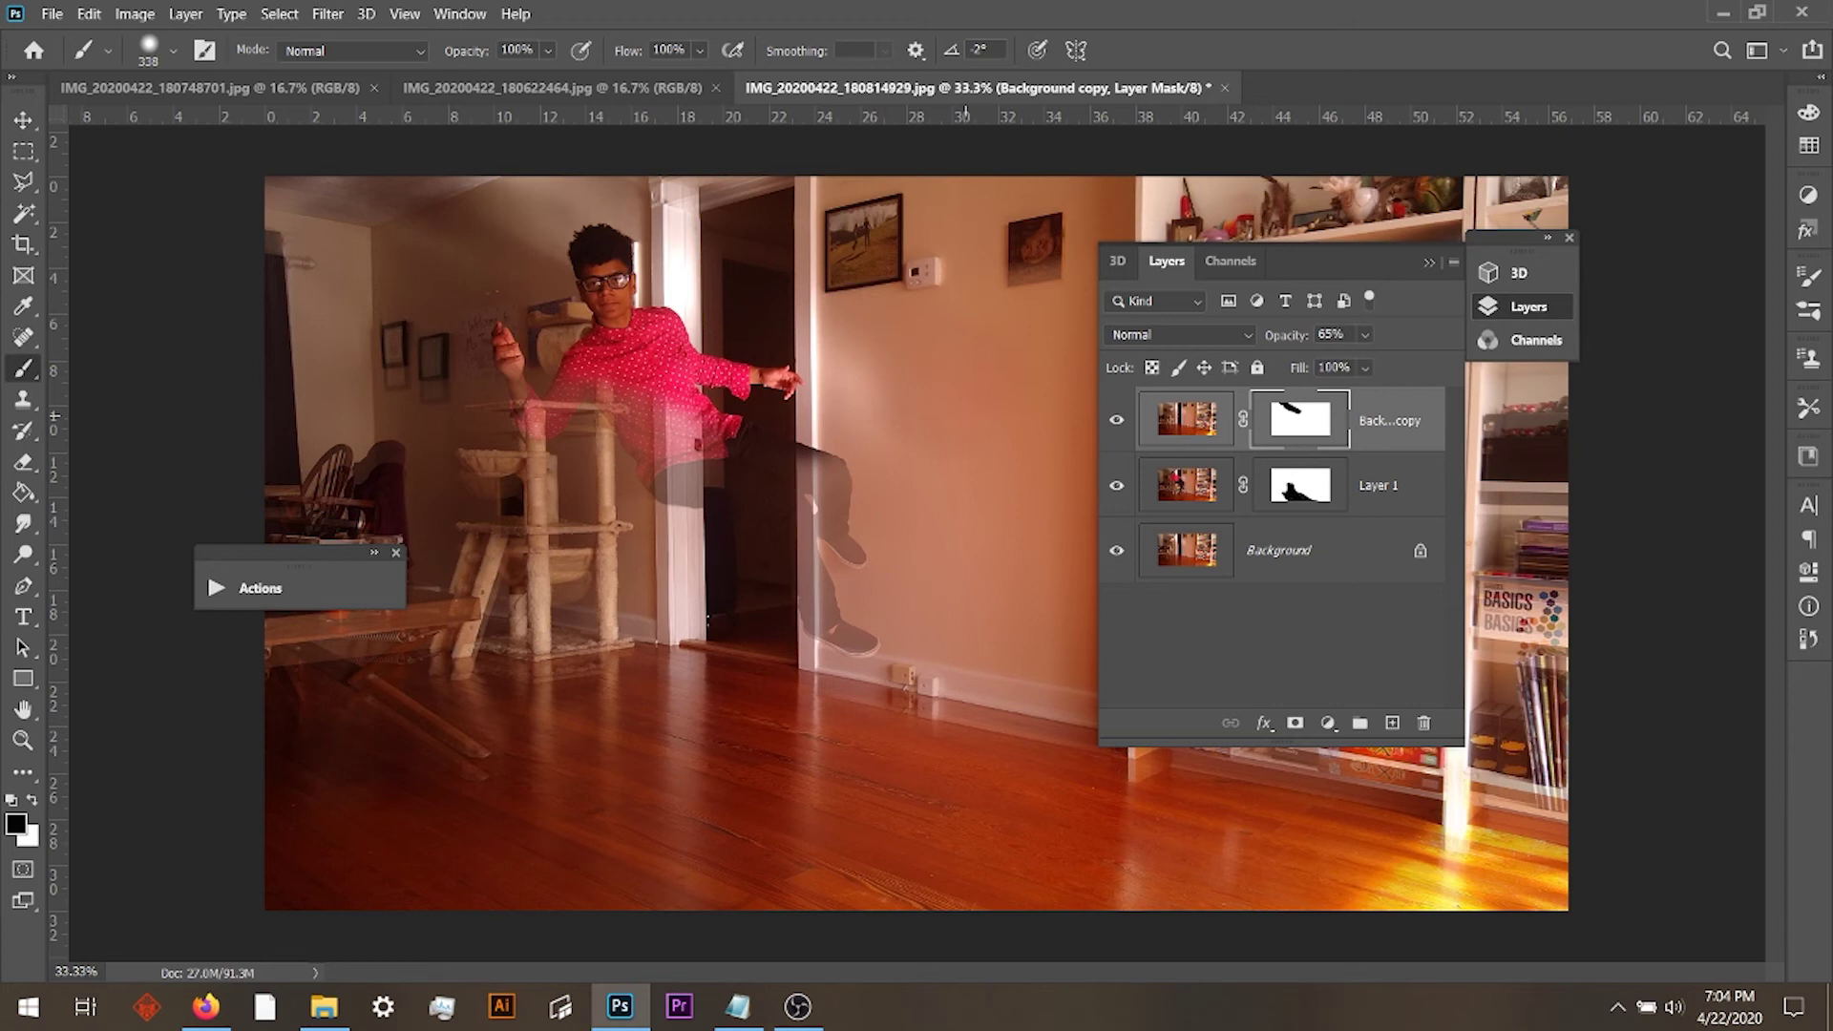
mouse_move(775, 447)
left_mouse_down()
mouse_move(817, 468)
mouse_move(857, 584)
mouse_move(726, 449)
mouse_move(597, 411)
mouse_move(577, 373)
left_mouse_up()
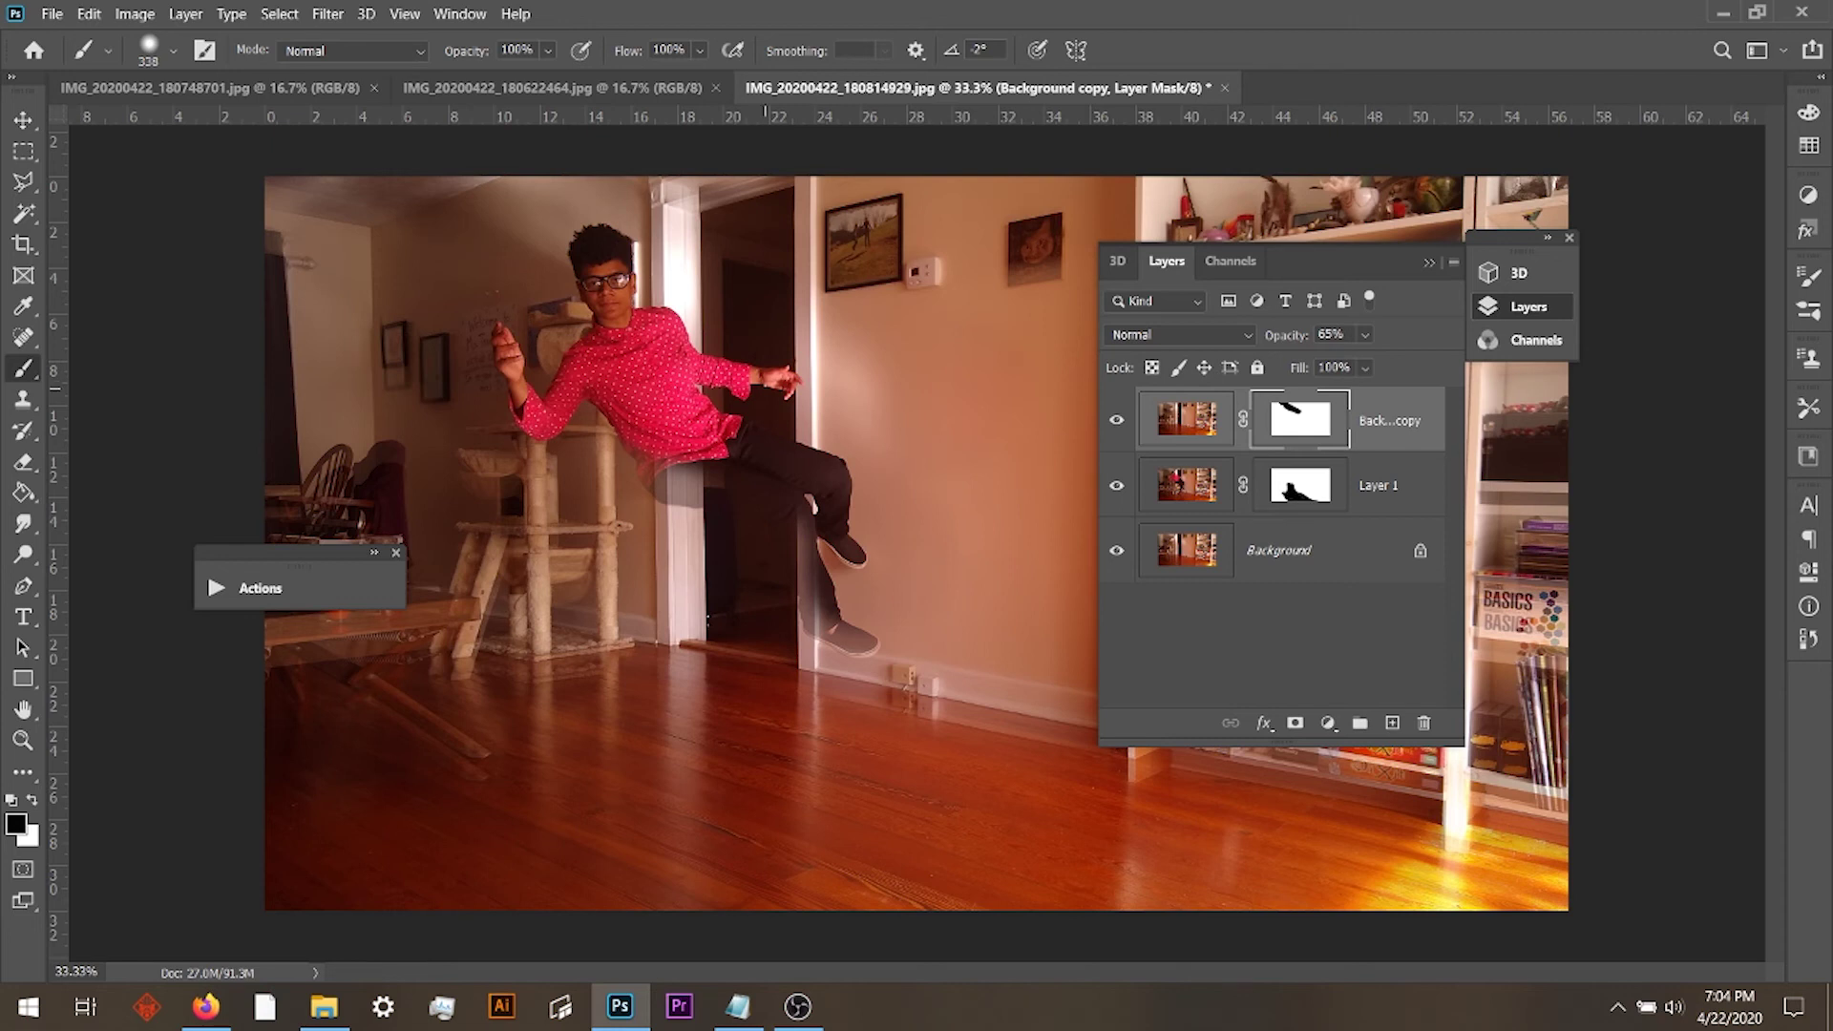
mouse_move(764, 389)
left_mouse_down()
mouse_move(711, 473)
mouse_move(668, 477)
mouse_move(683, 487)
mouse_move(699, 454)
mouse_move(496, 473)
mouse_move(551, 612)
left_mouse_up()
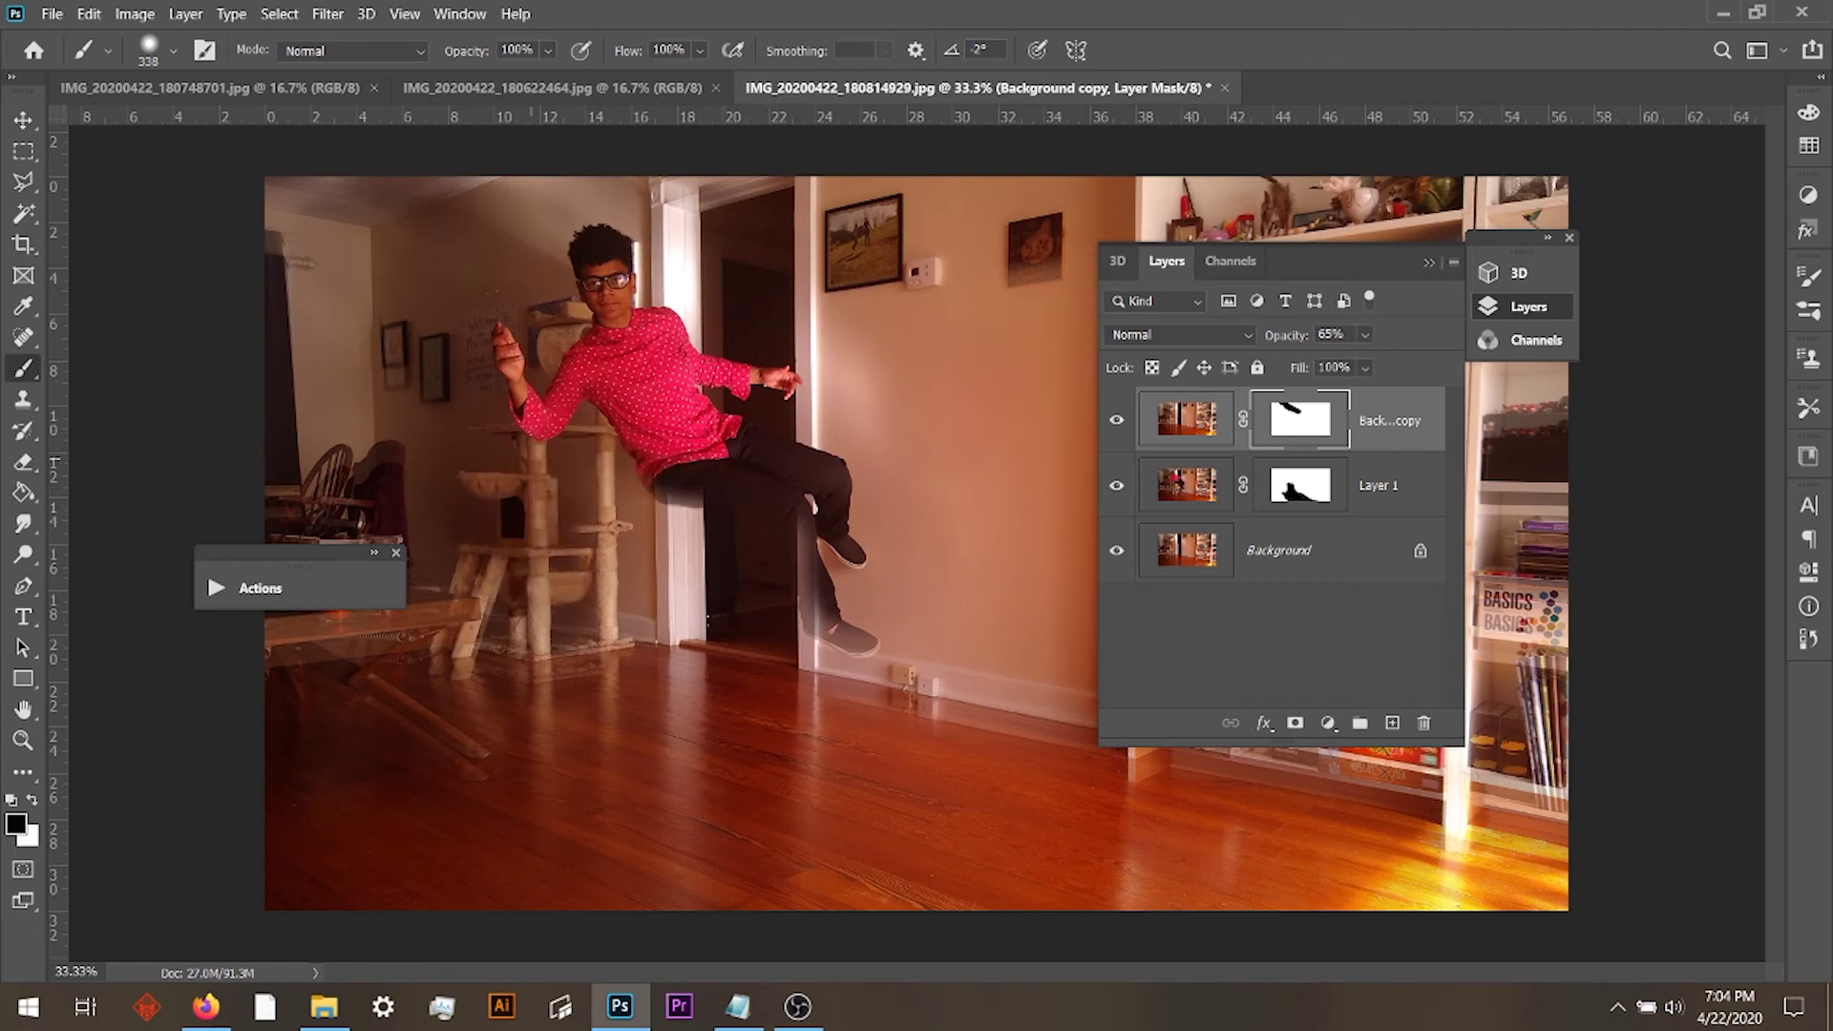
Mask the Background copy out over the cat tree, table, chairs and the wall behind them.
left_click_drag(531, 462, 551, 505)
mouse_move(583, 430)
left_mouse_down()
mouse_move(573, 654)
mouse_move(444, 678)
left_mouse_up()
mouse_move(444, 677)
left_mouse_down()
mouse_move(573, 702)
mouse_move(306, 650)
mouse_move(421, 592)
mouse_move(382, 509)
mouse_move(408, 735)
mouse_move(384, 625)
left_mouse_up()
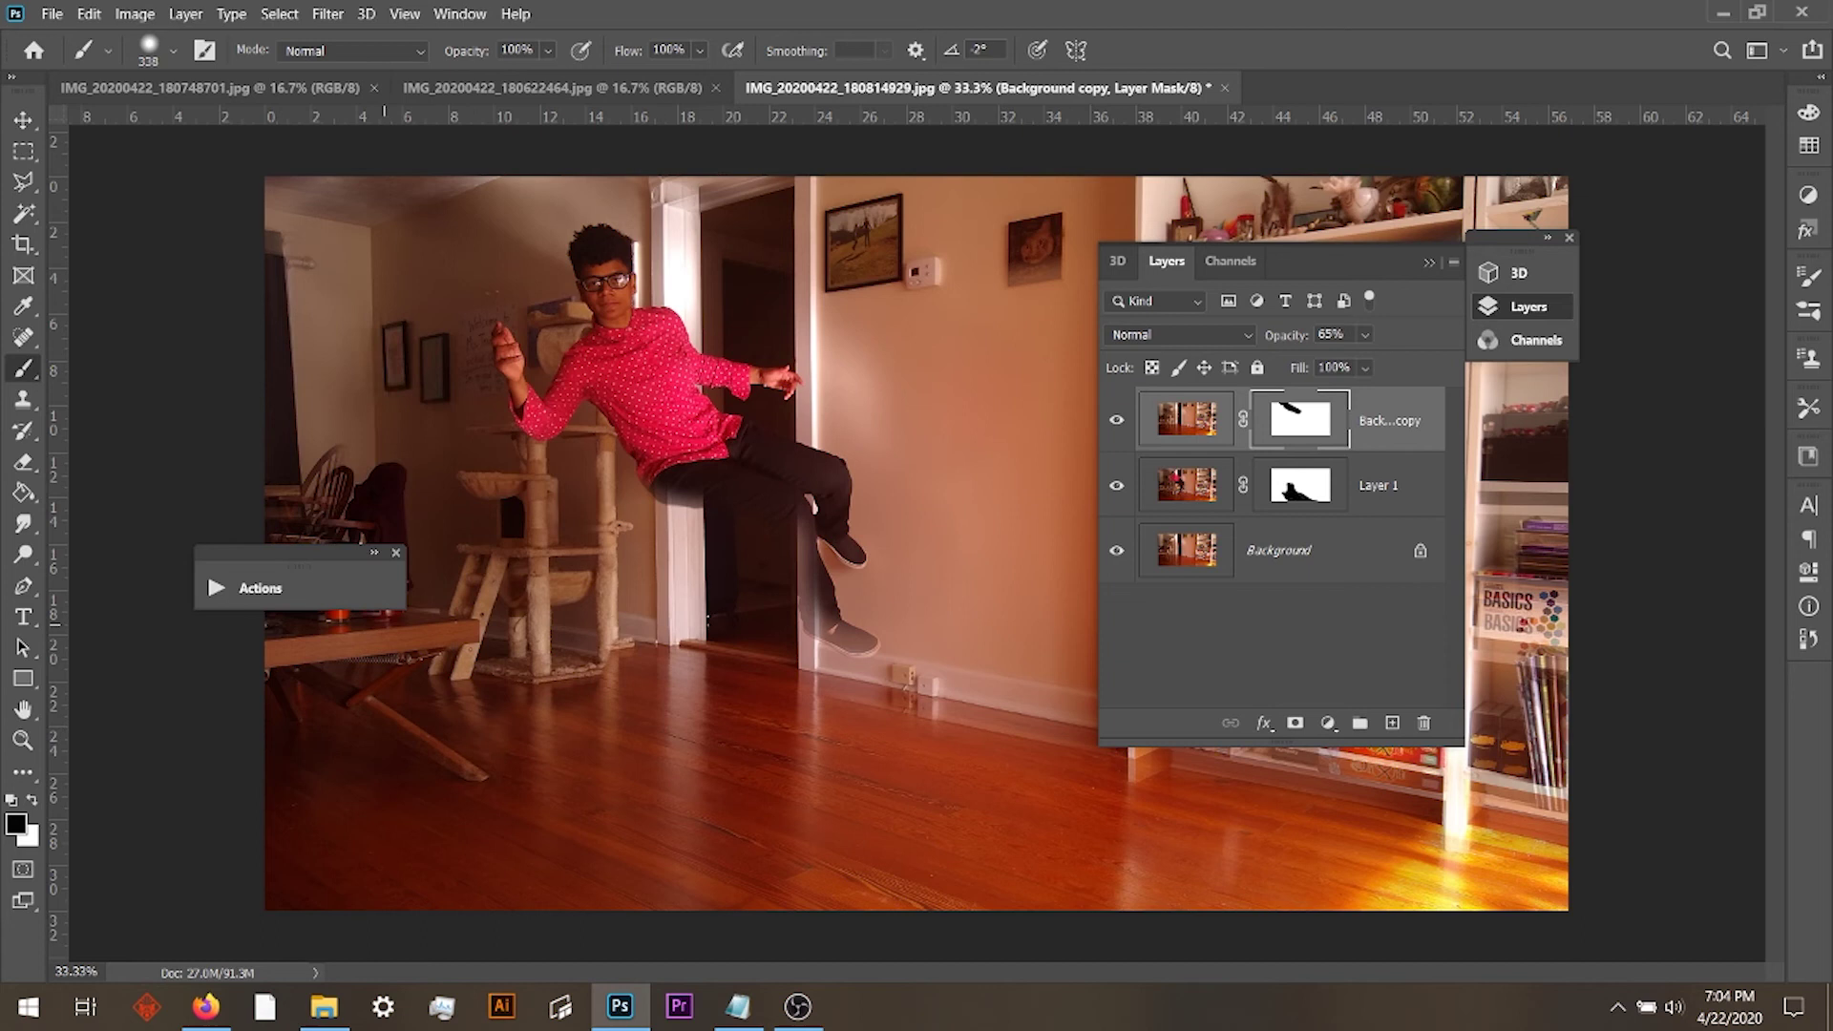
left_click_drag(398, 342, 221, 339)
left_click_drag(202, 462, 297, 139)
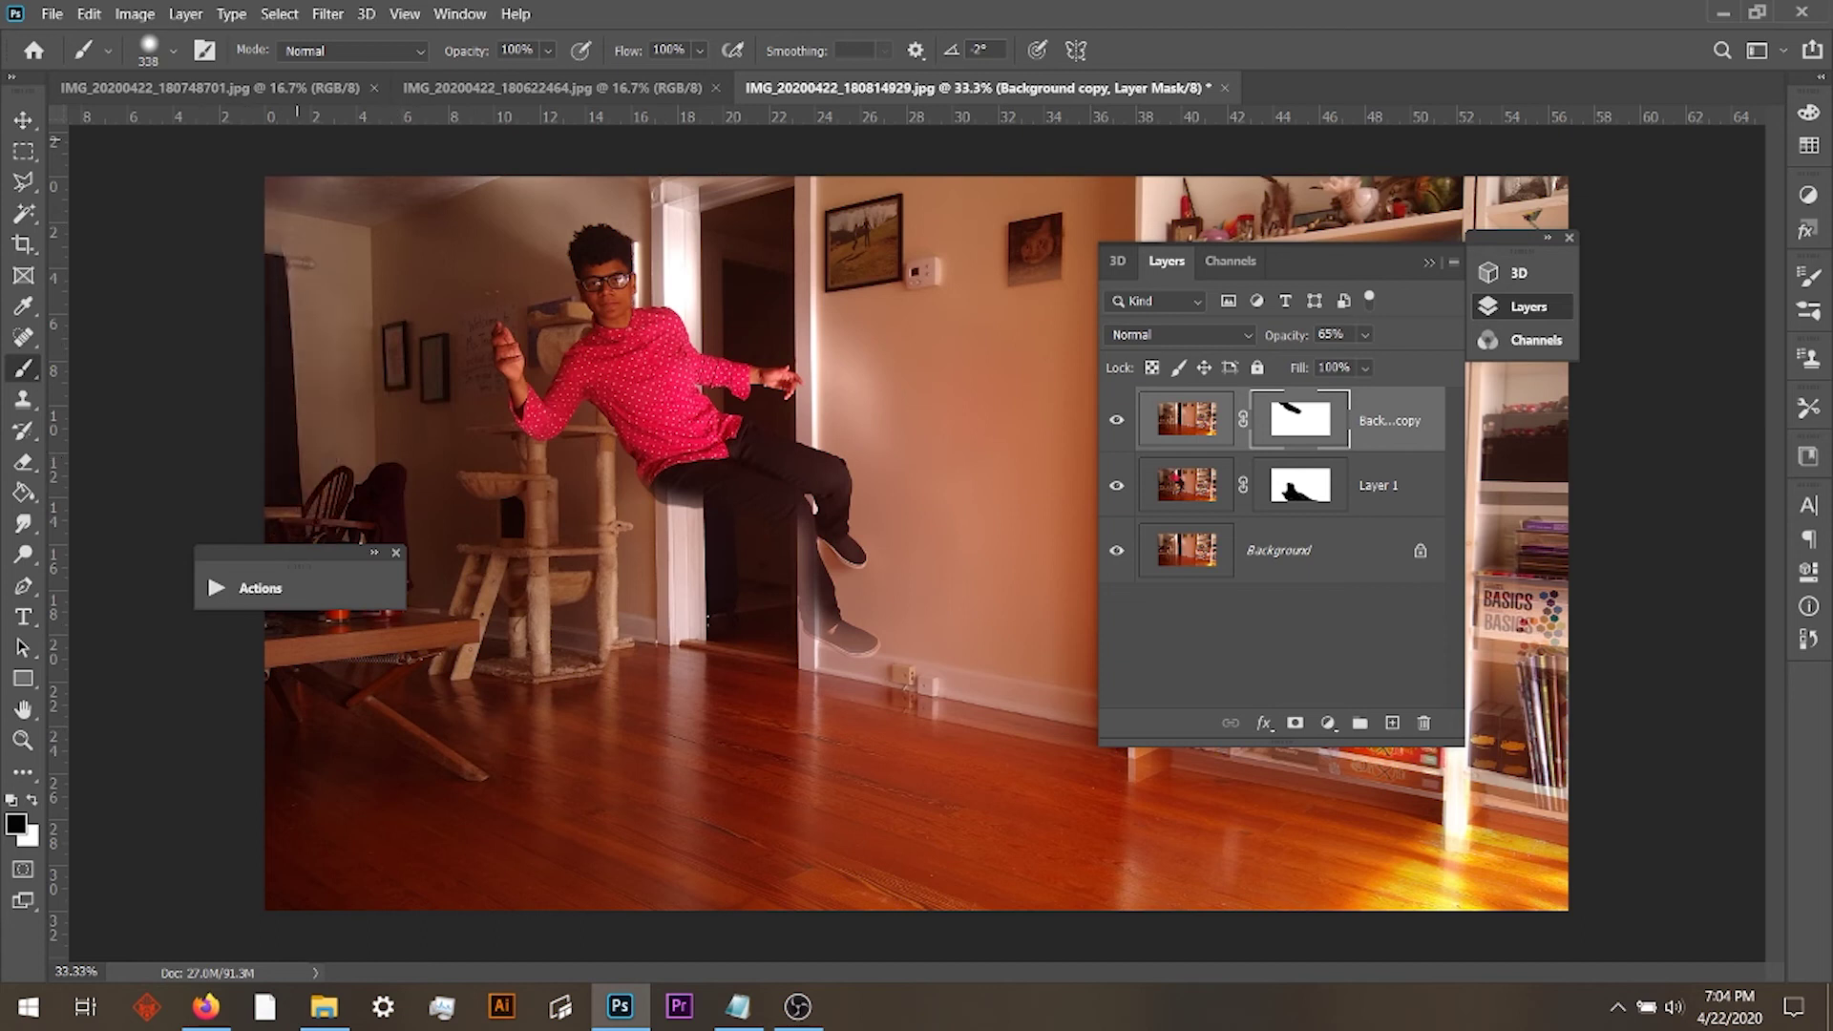
left_click_drag(303, 473, 370, 876)
Collapse the Layers panel and mask the Background copy out over the bookshelves, enlarging the brush to 1811 px for the main shelf.
left_click(1430, 261)
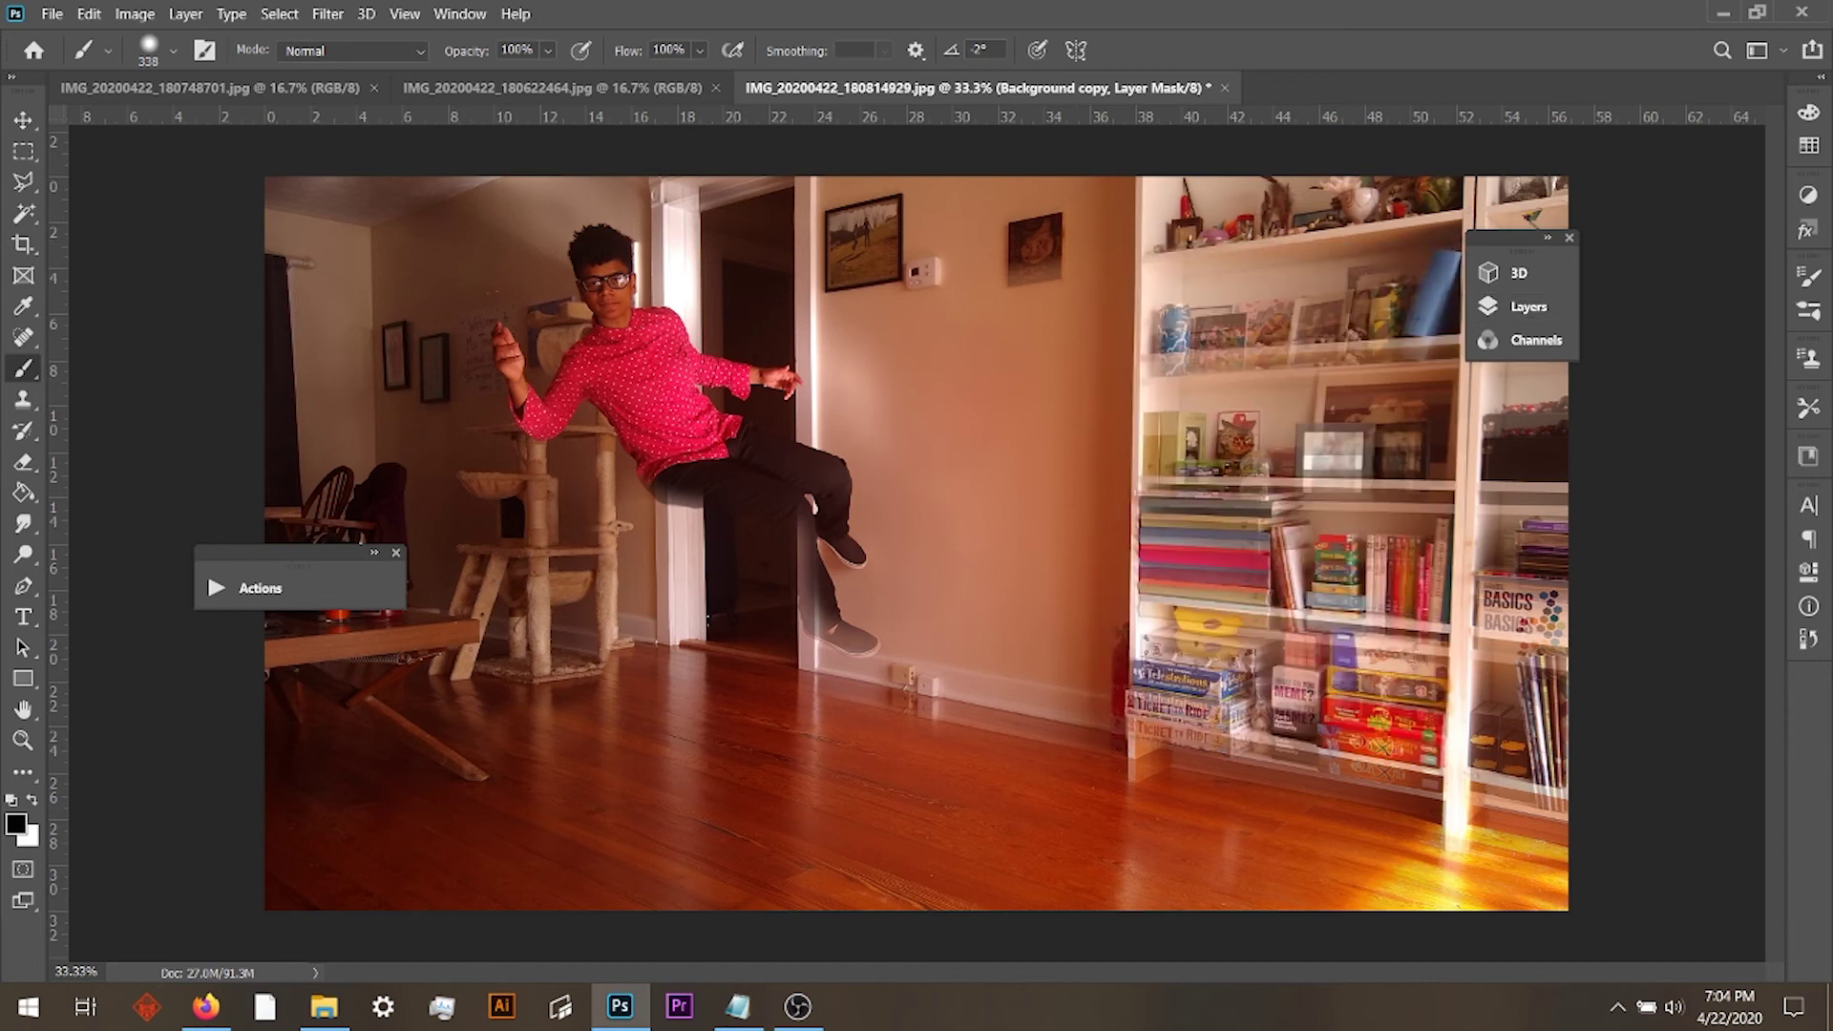
mouse_move(1549, 152)
left_mouse_down()
mouse_move(1562, 472)
mouse_move(1535, 830)
mouse_move(1511, 585)
left_mouse_up()
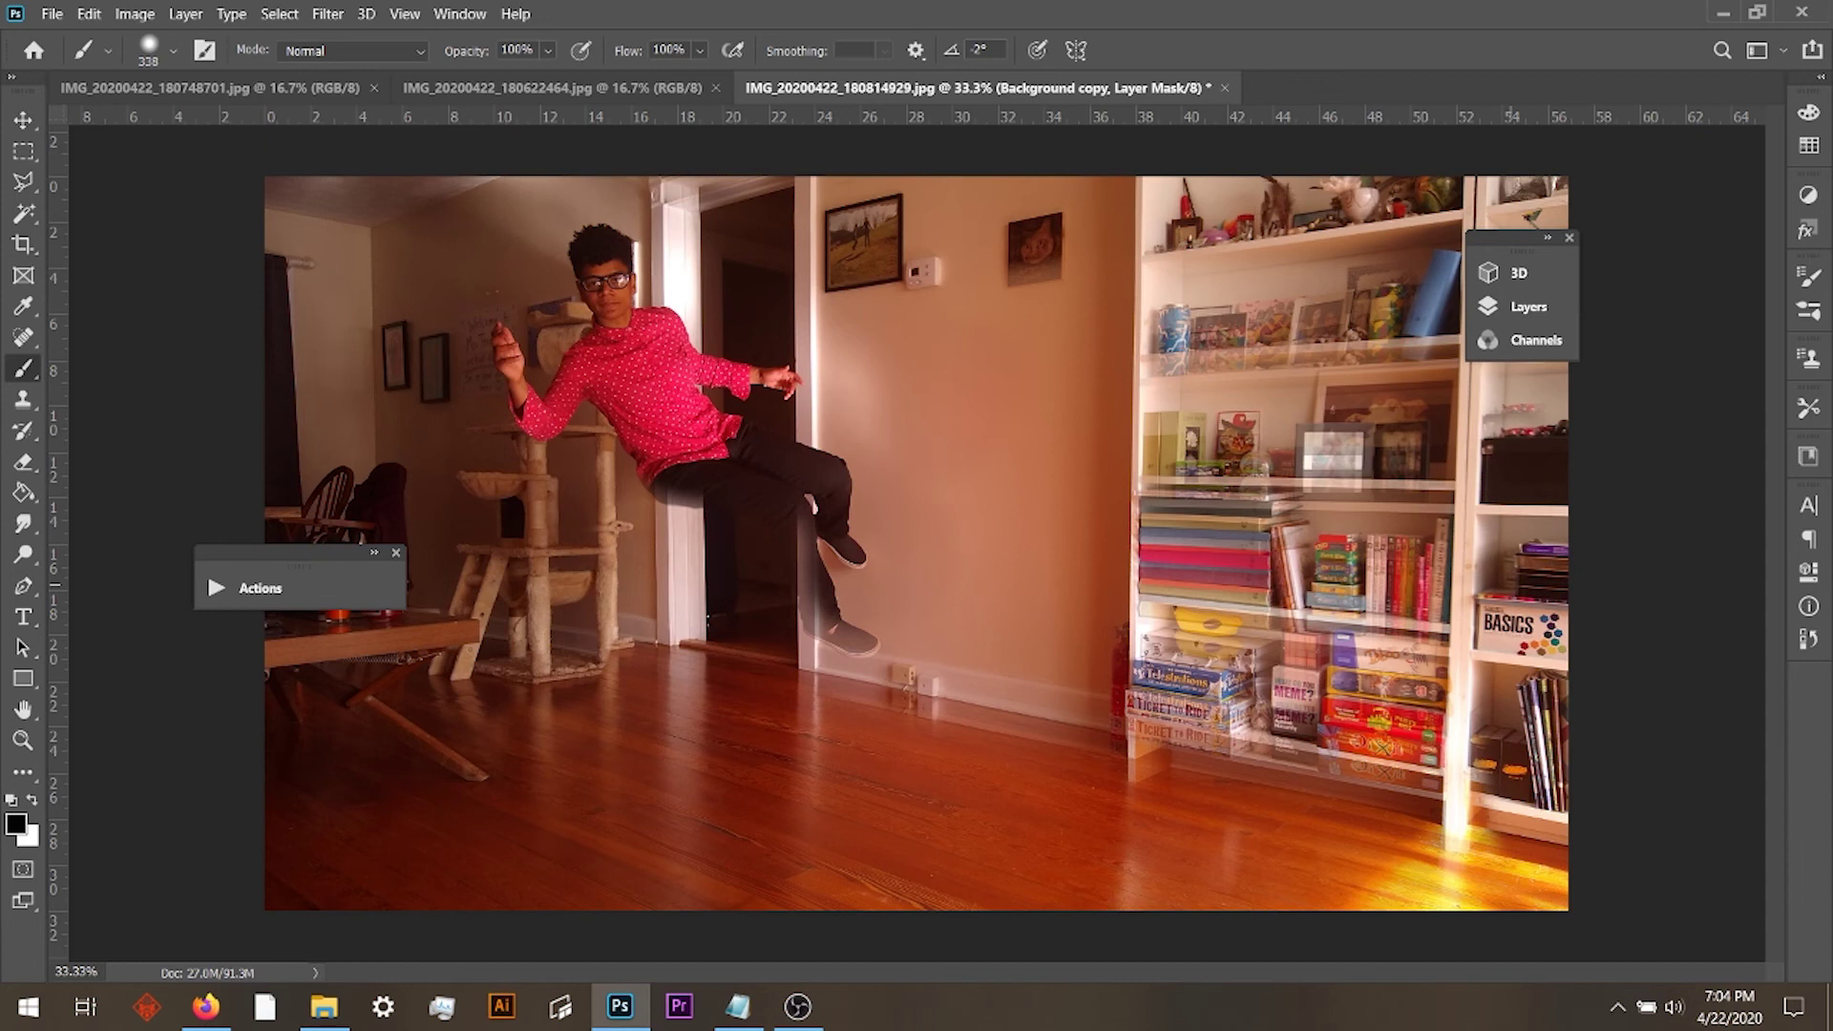
right_click(1161, 589)
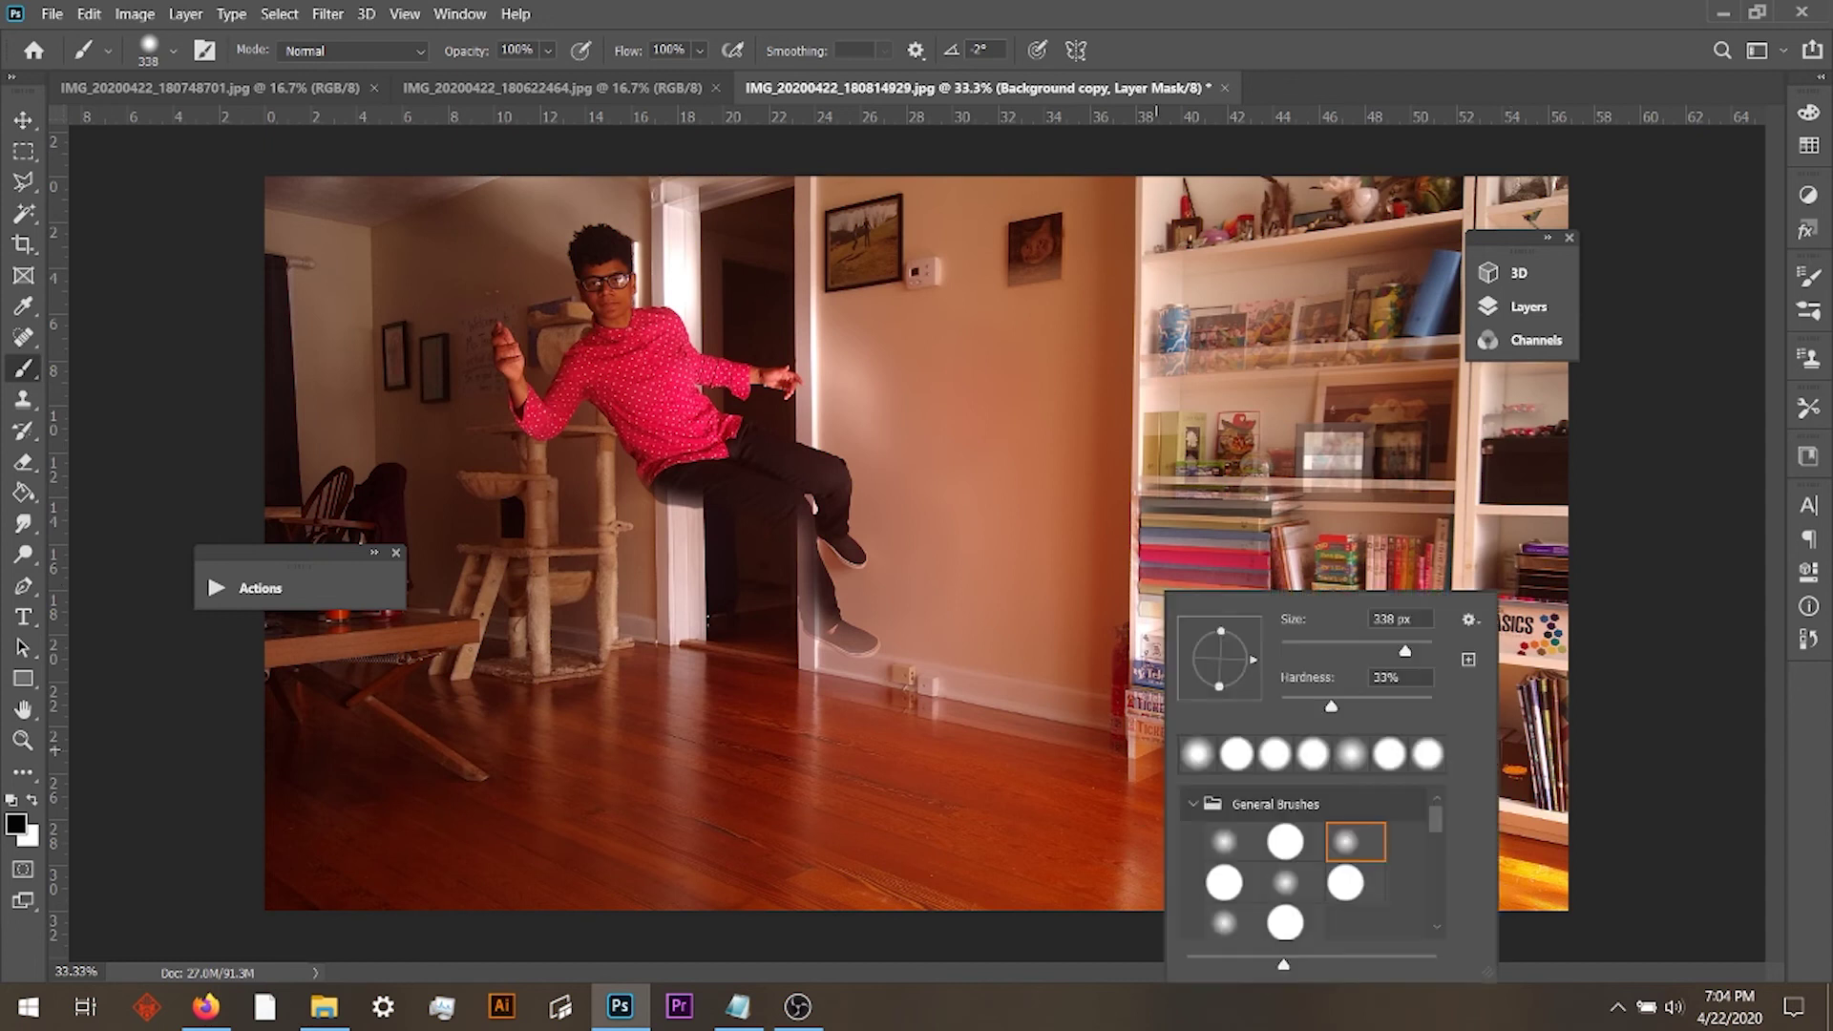
left_click_drag(1406, 651, 1423, 652)
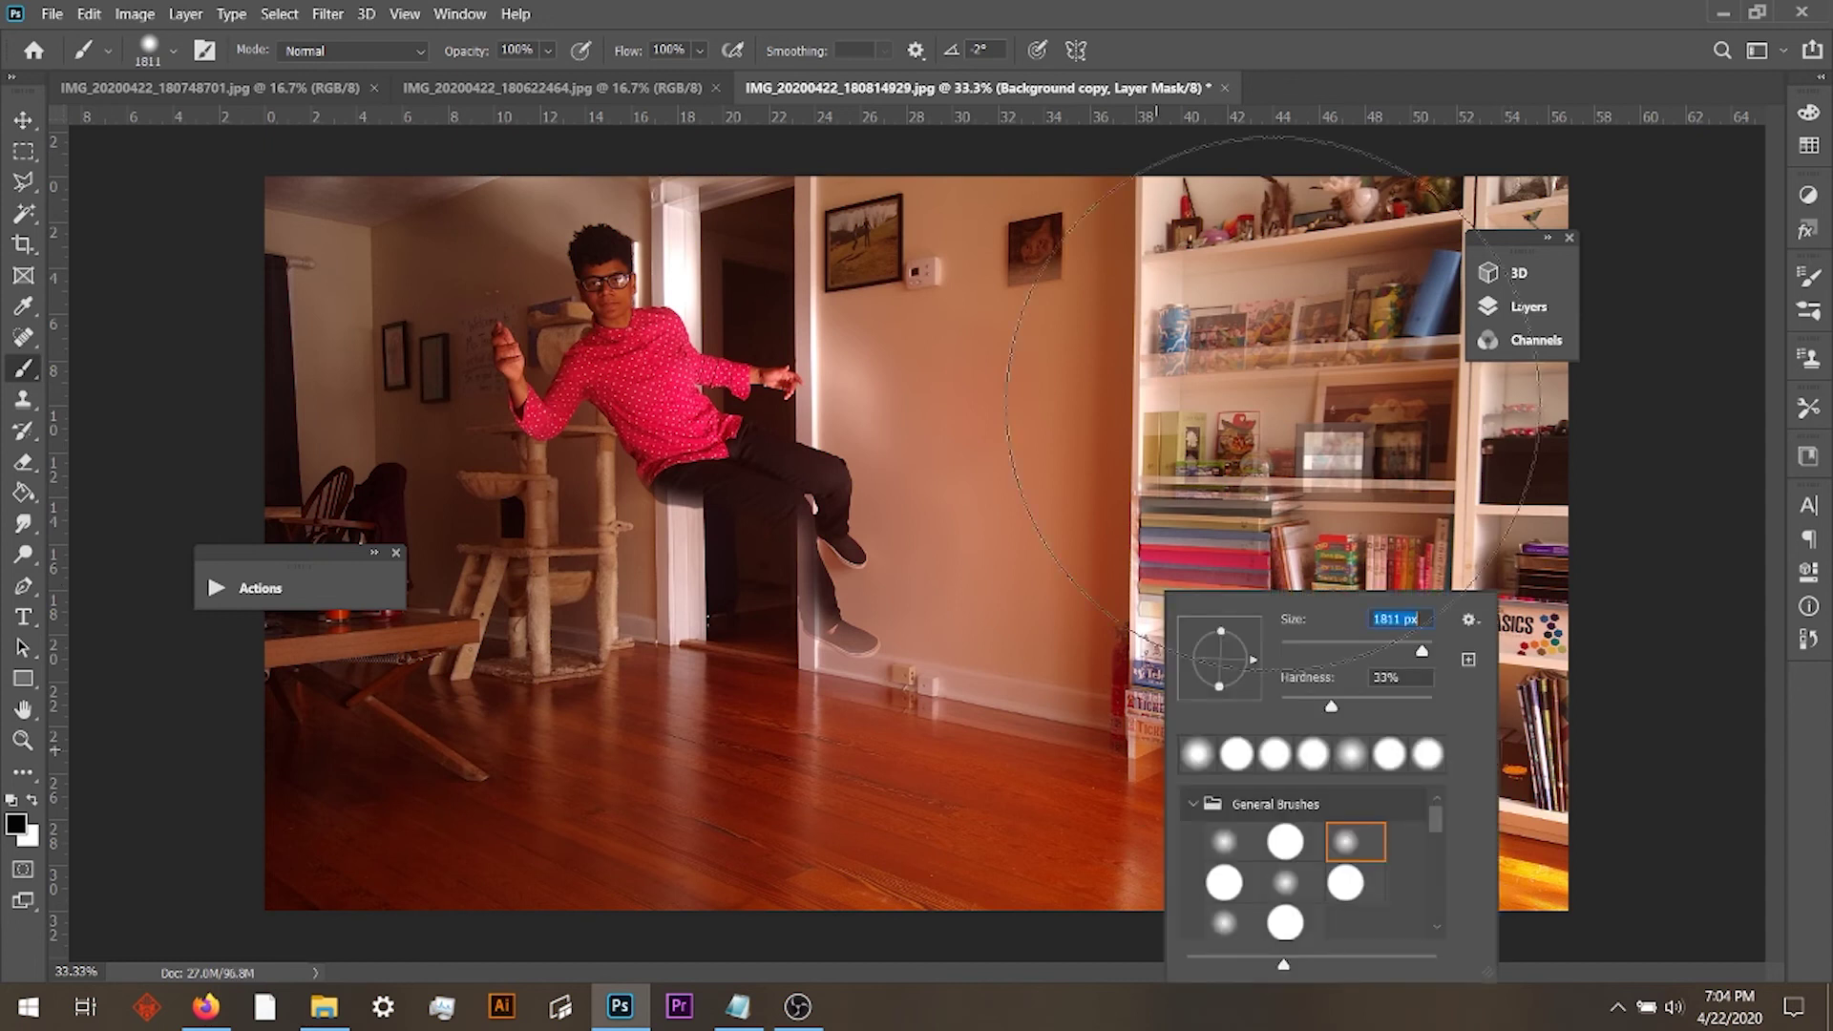
left_click(1289, 325)
mouse_move(1289, 324)
left_mouse_down()
mouse_move(1371, 880)
mouse_move(1317, 369)
mouse_move(1371, 246)
left_mouse_up()
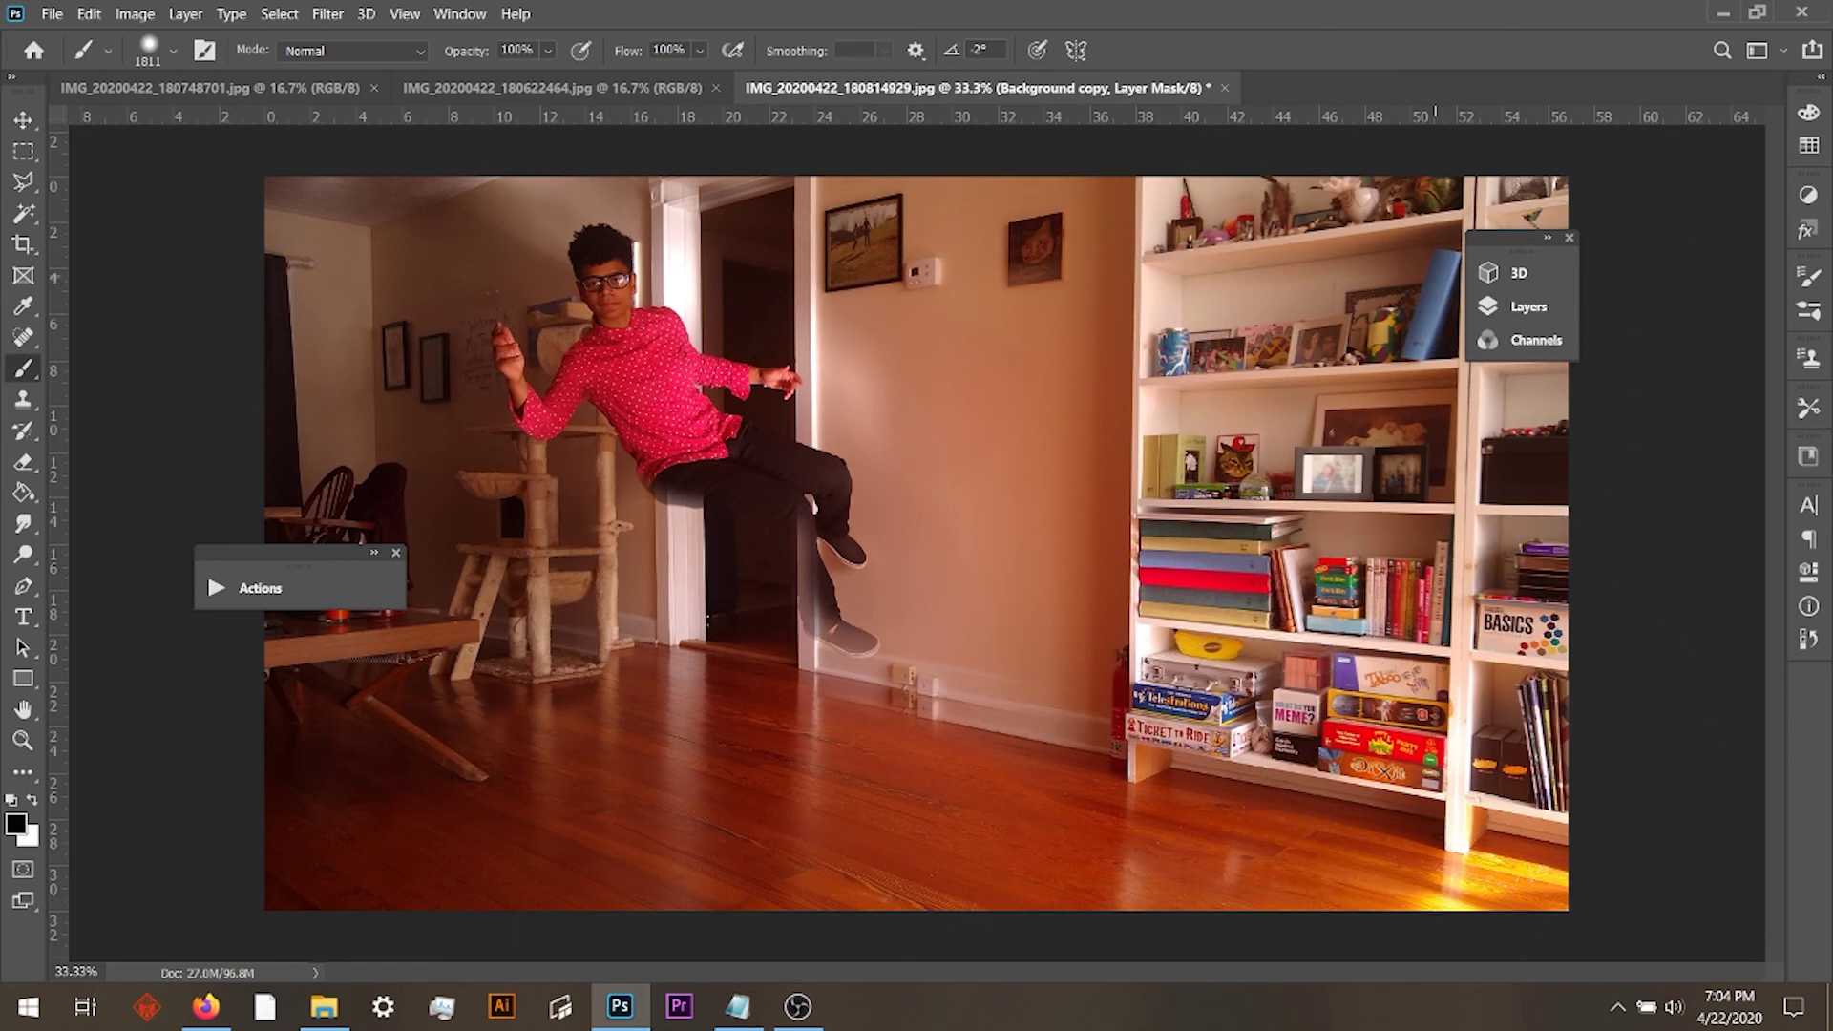
Reduce the brush to 275 px and mask out the ghosting over the lower legs, shoes and wall outlets.
right_click(1170, 795)
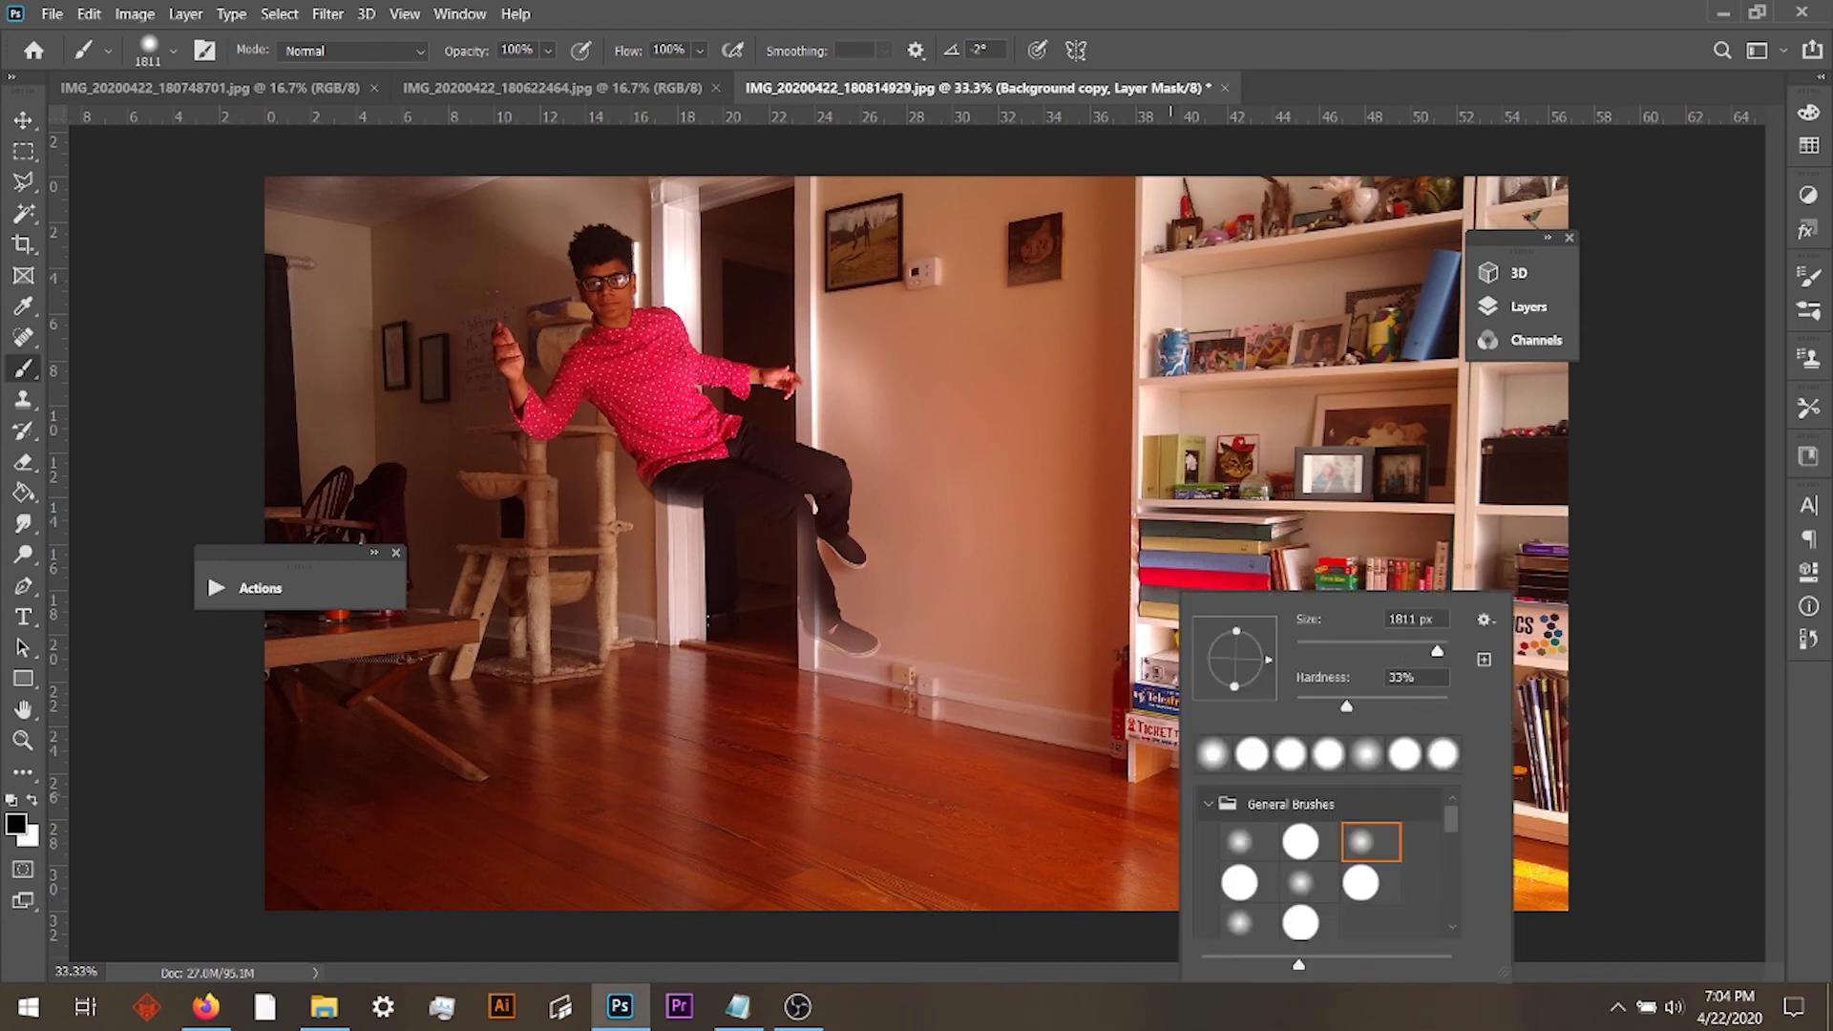
left_click_drag(1437, 651, 1416, 651)
left_click_drag(844, 623, 823, 522)
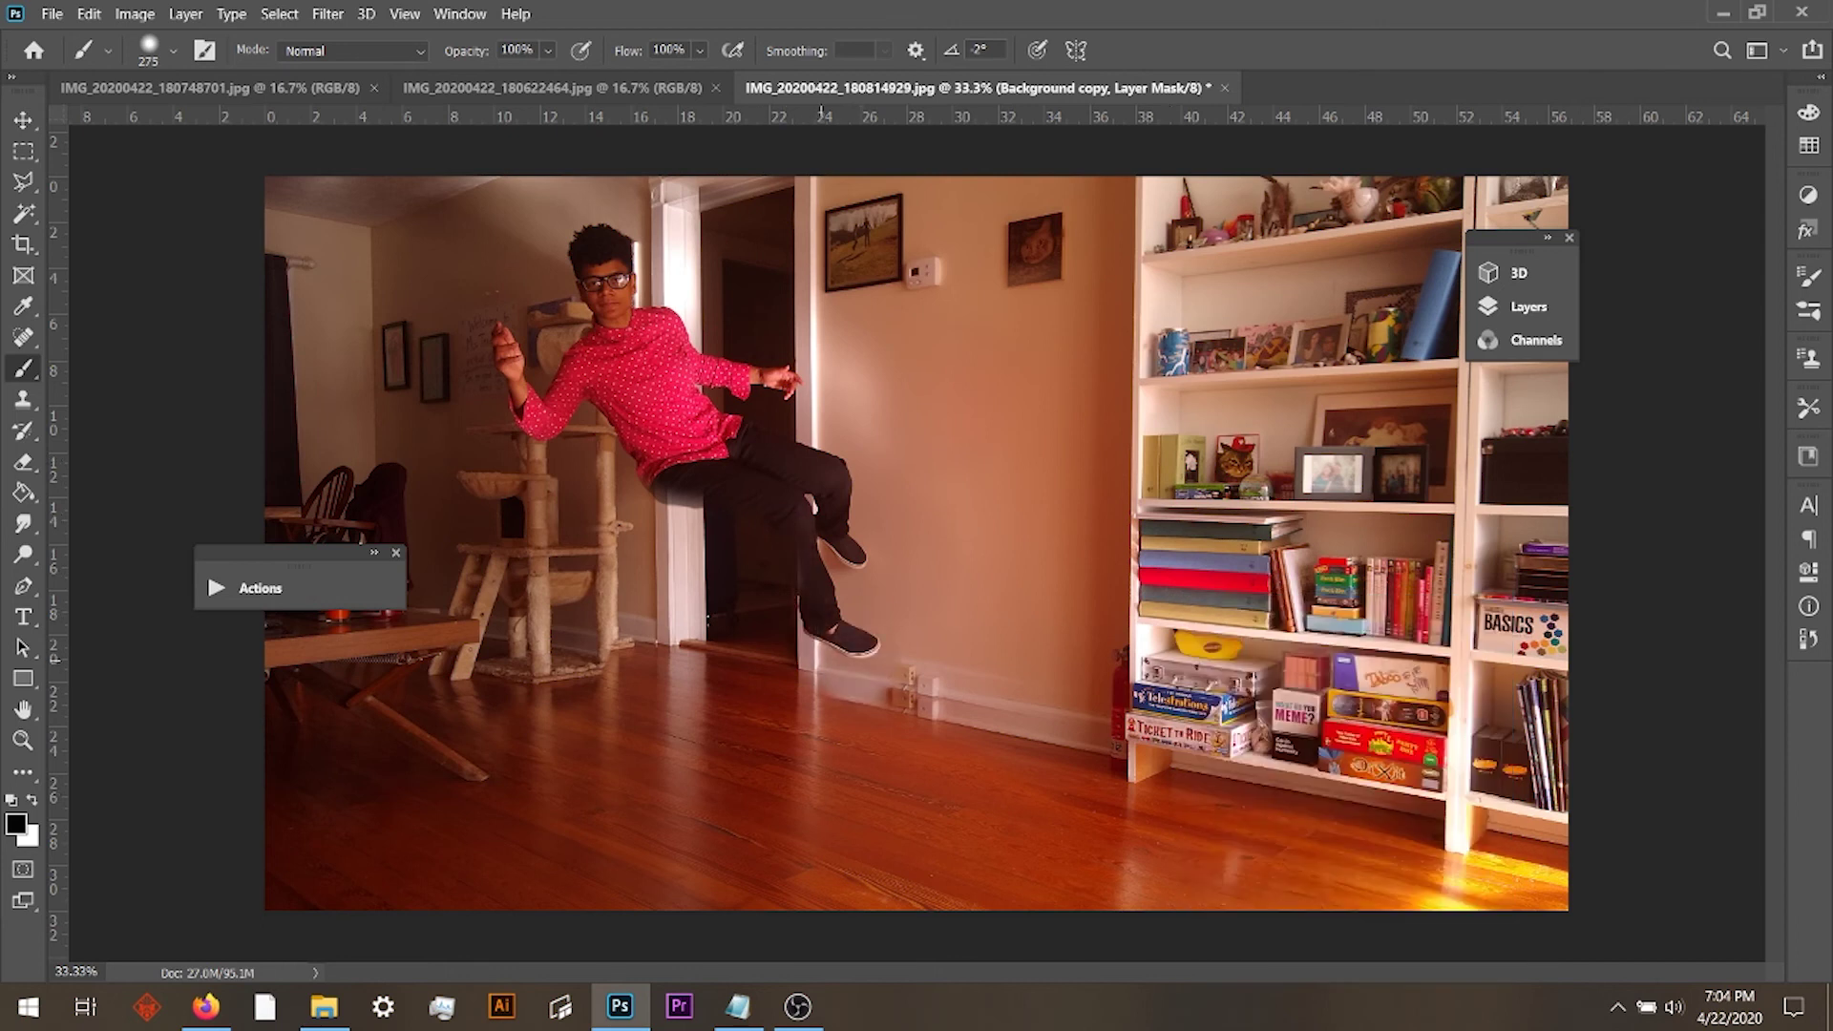
left_click(941, 703)
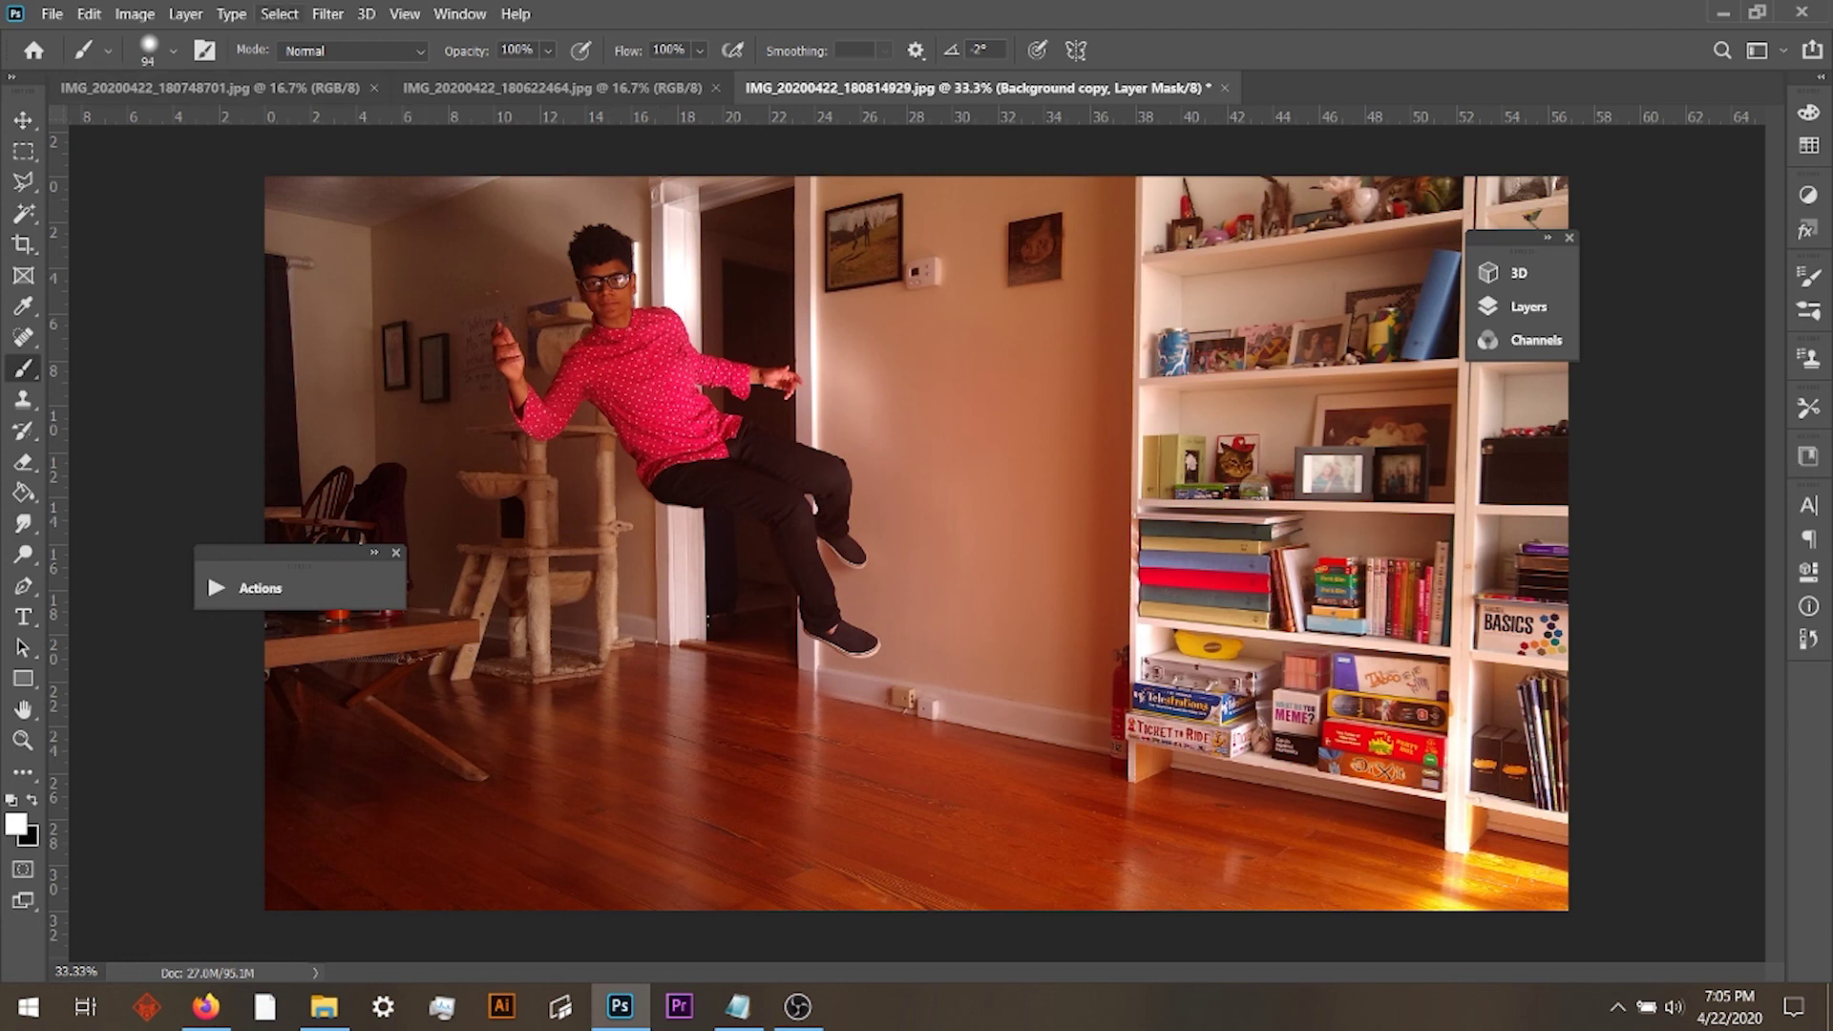
Select the whole canvas, copy the merged image of all layers, and paste it as a new layer.
left_click(279, 13)
left_click(287, 33)
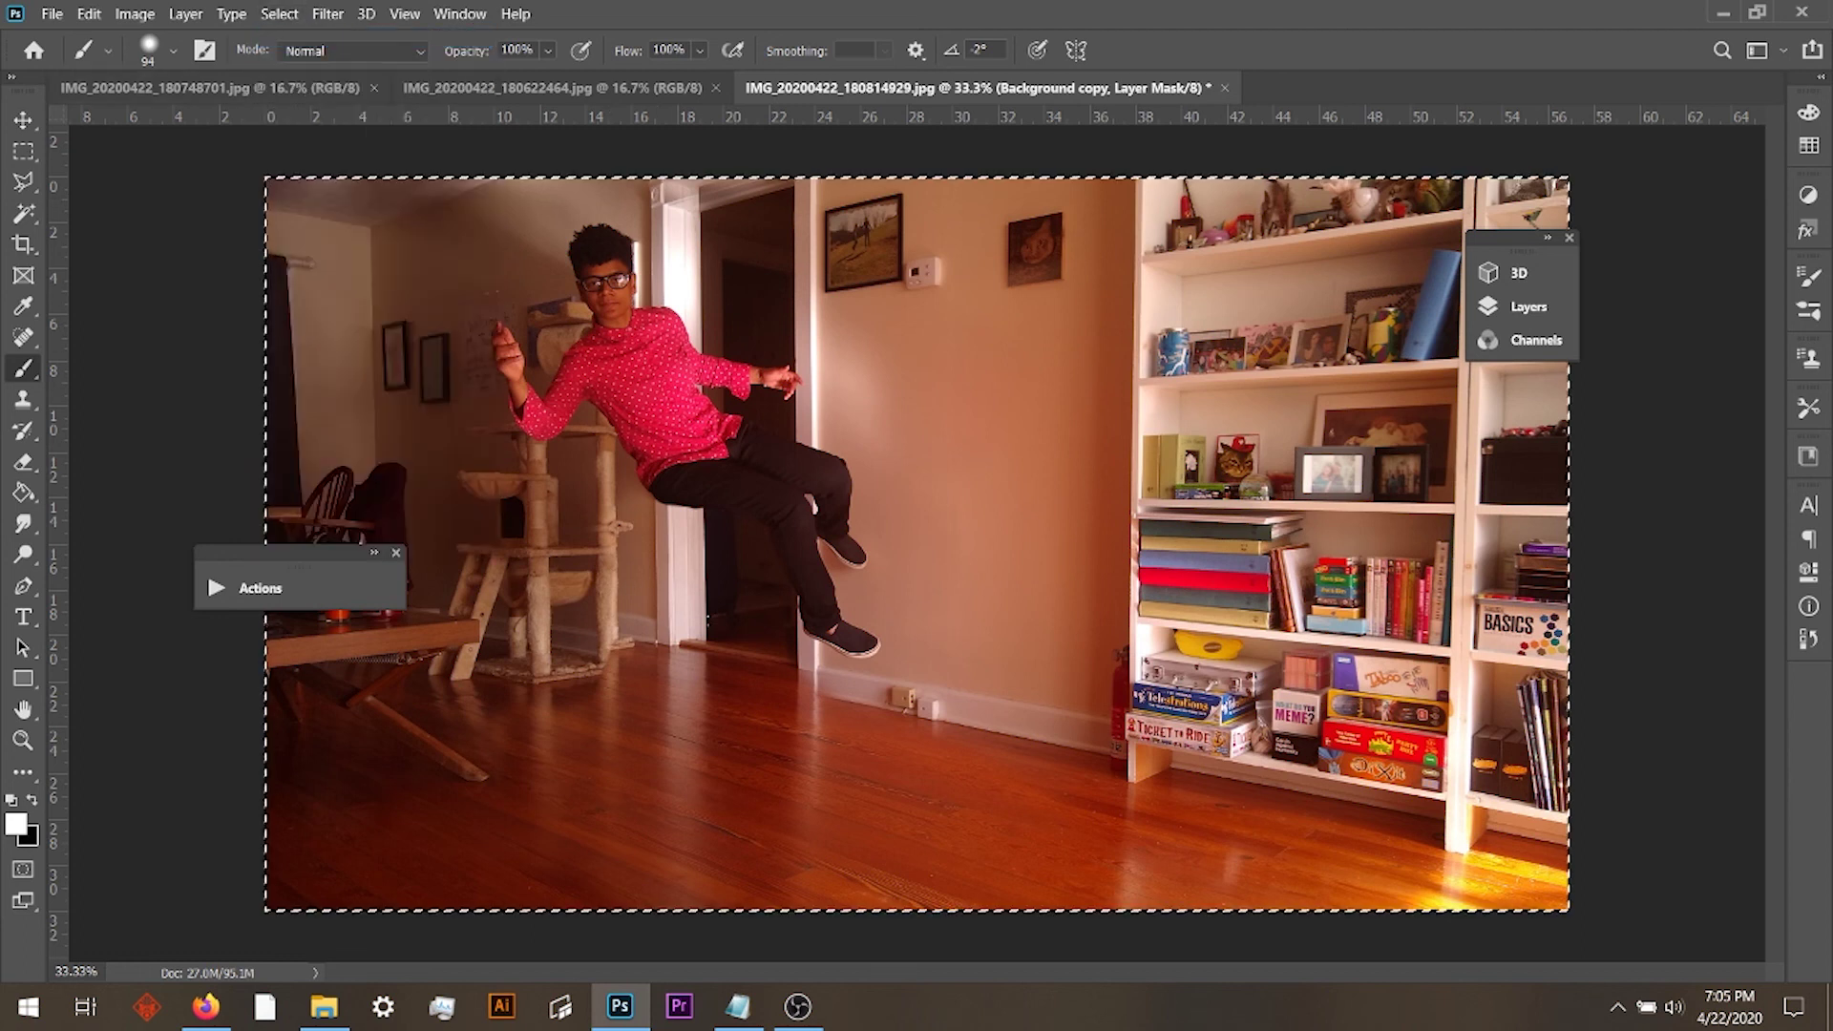
left_click(89, 13)
left_click(124, 186)
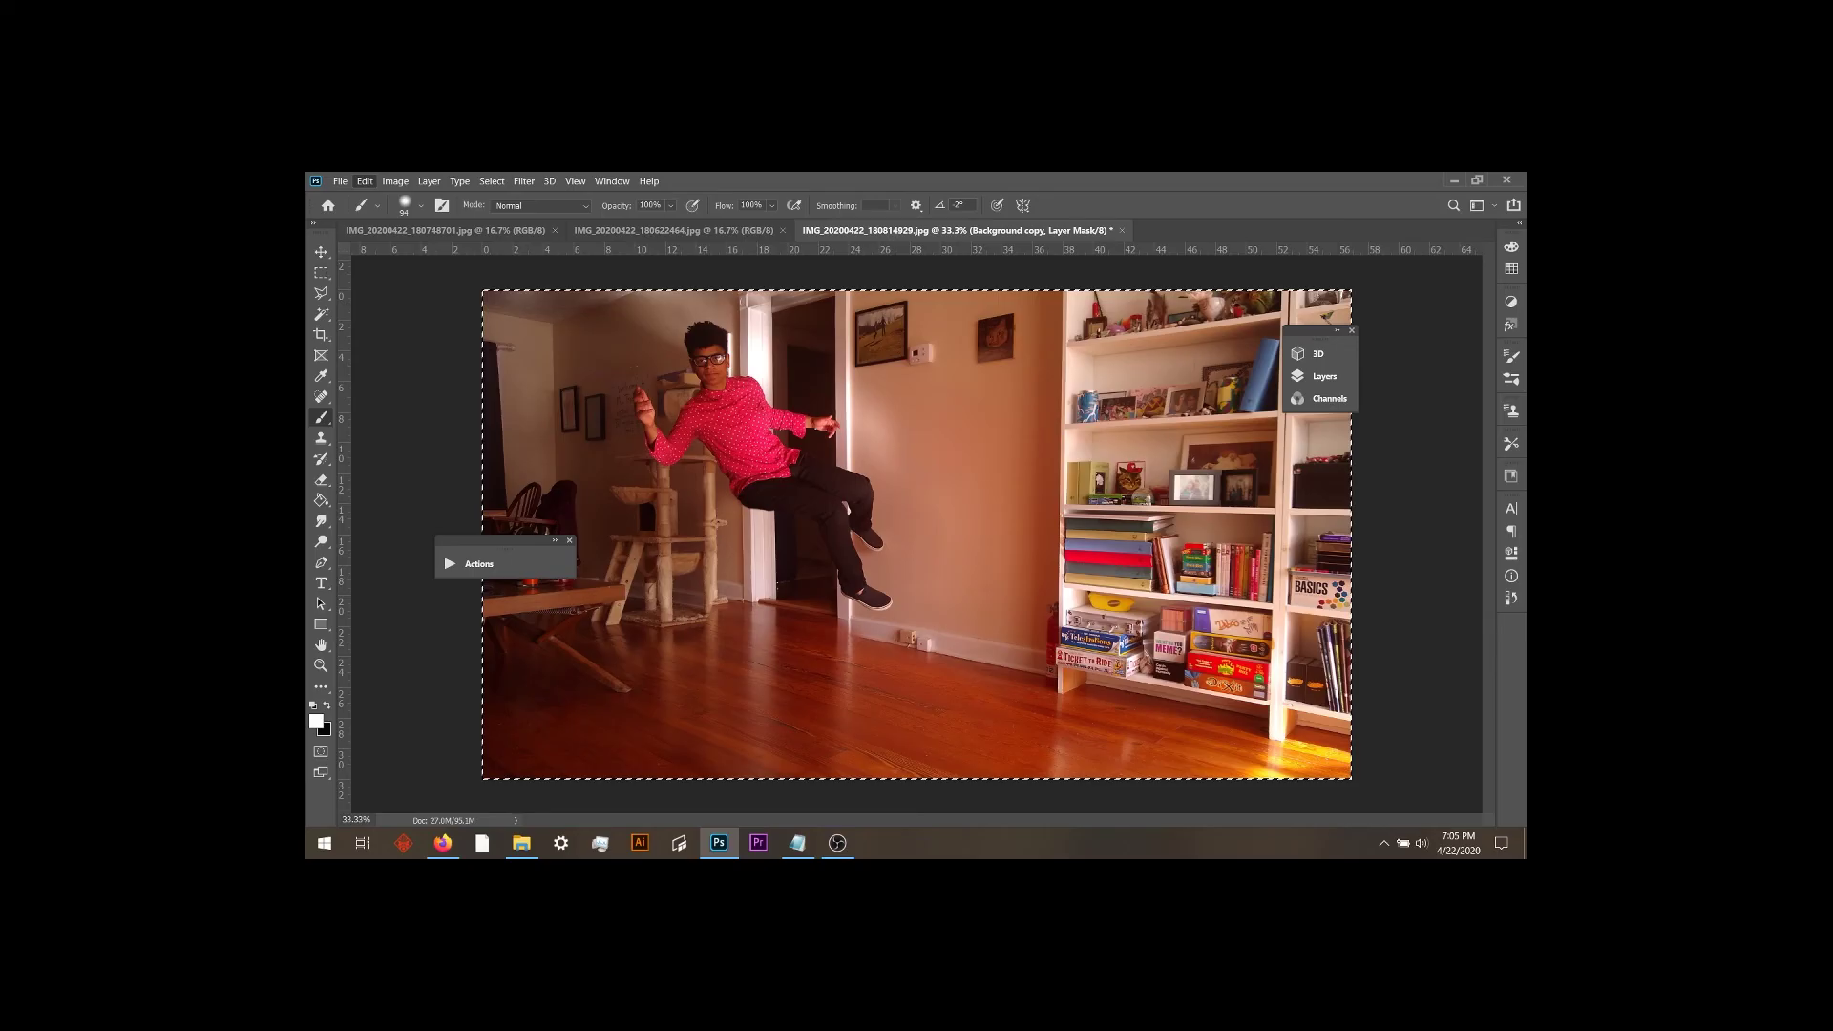
left_click(89, 13)
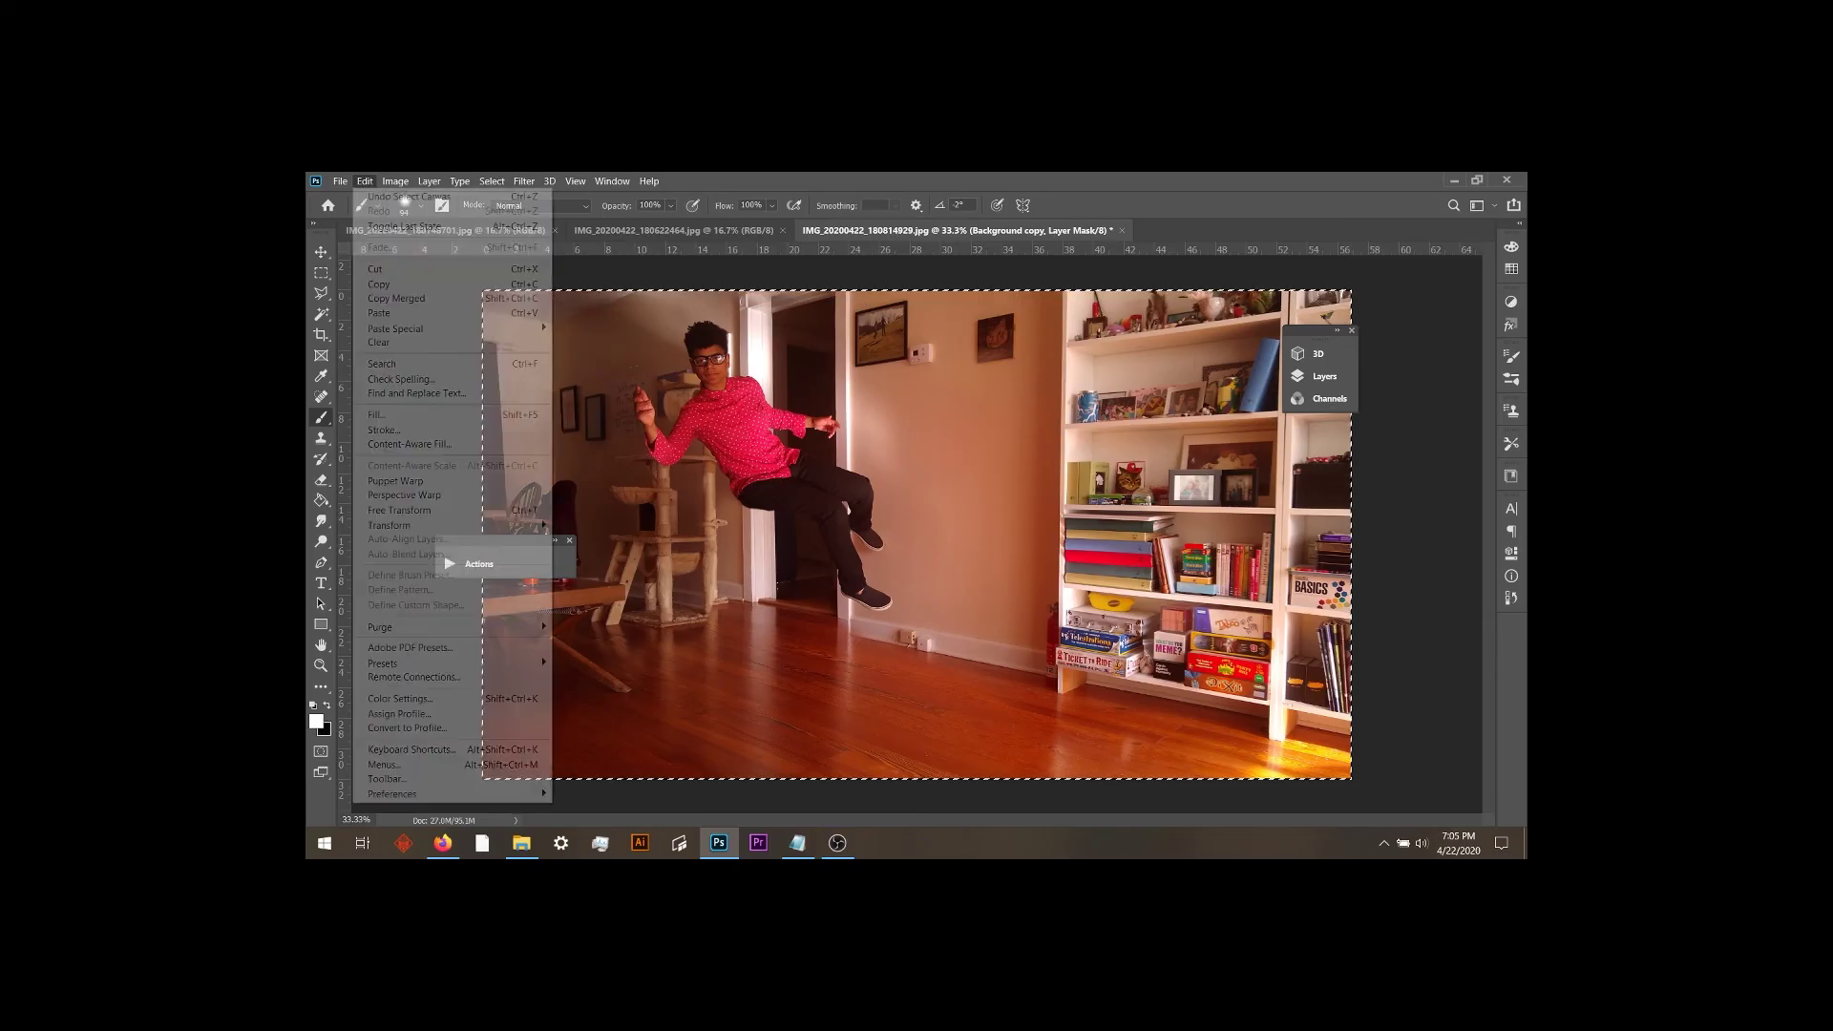
left_click(379, 313)
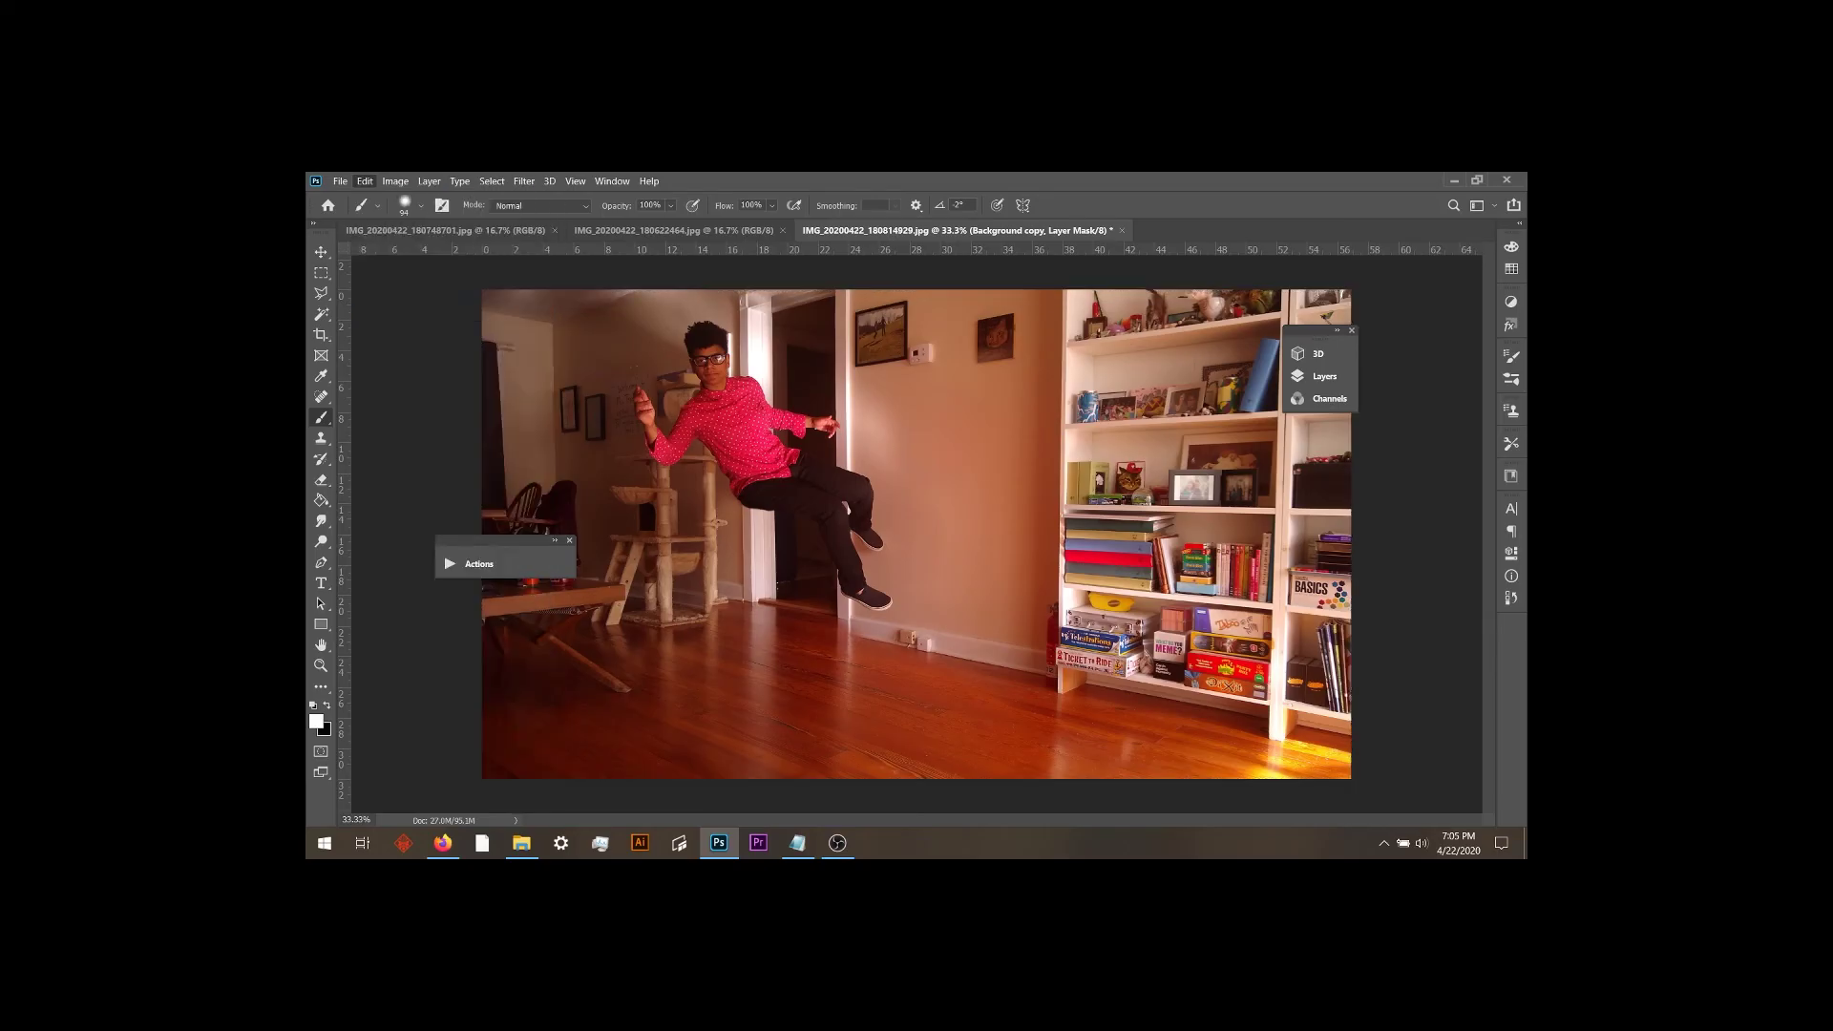
Duplicate the pasted merged layer, Layer 2, and open the Liquify filter on the duplicate.
left_click(1323, 377)
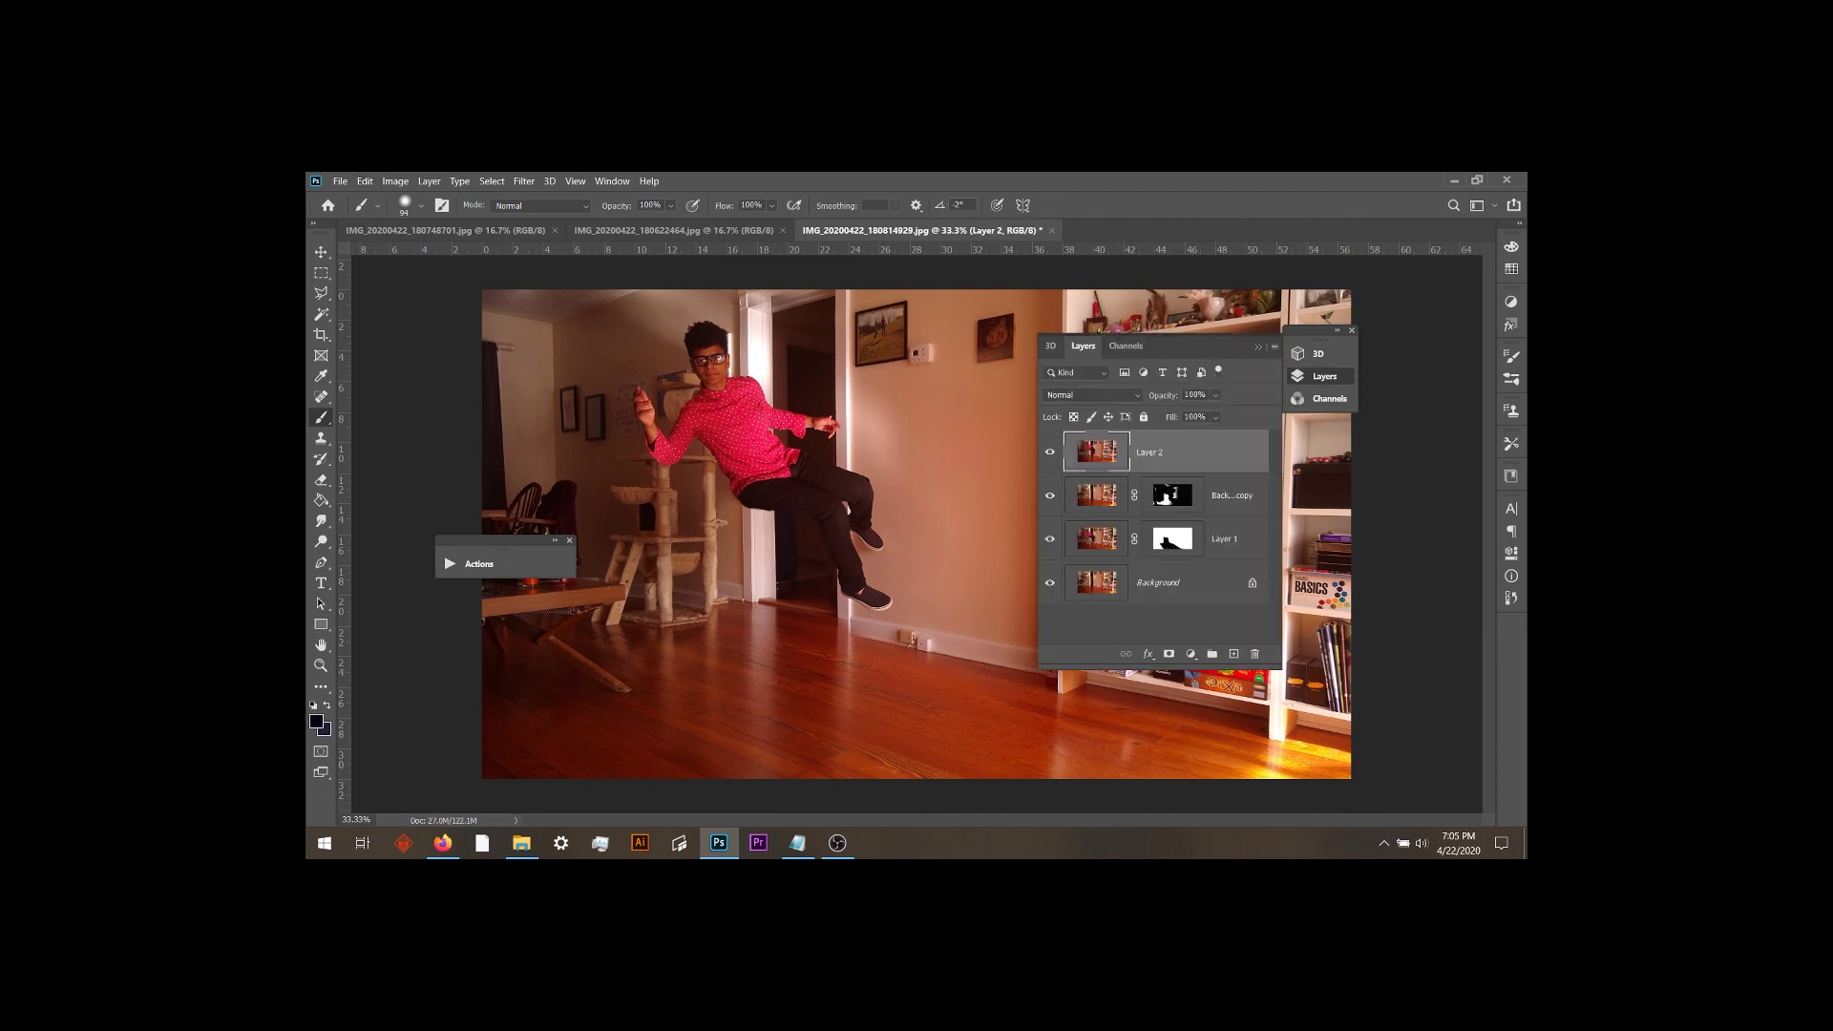
mouse_move(1184, 452)
left_mouse_down()
mouse_move(1184, 639)
mouse_move(1234, 653)
left_mouse_up()
left_click(523, 181)
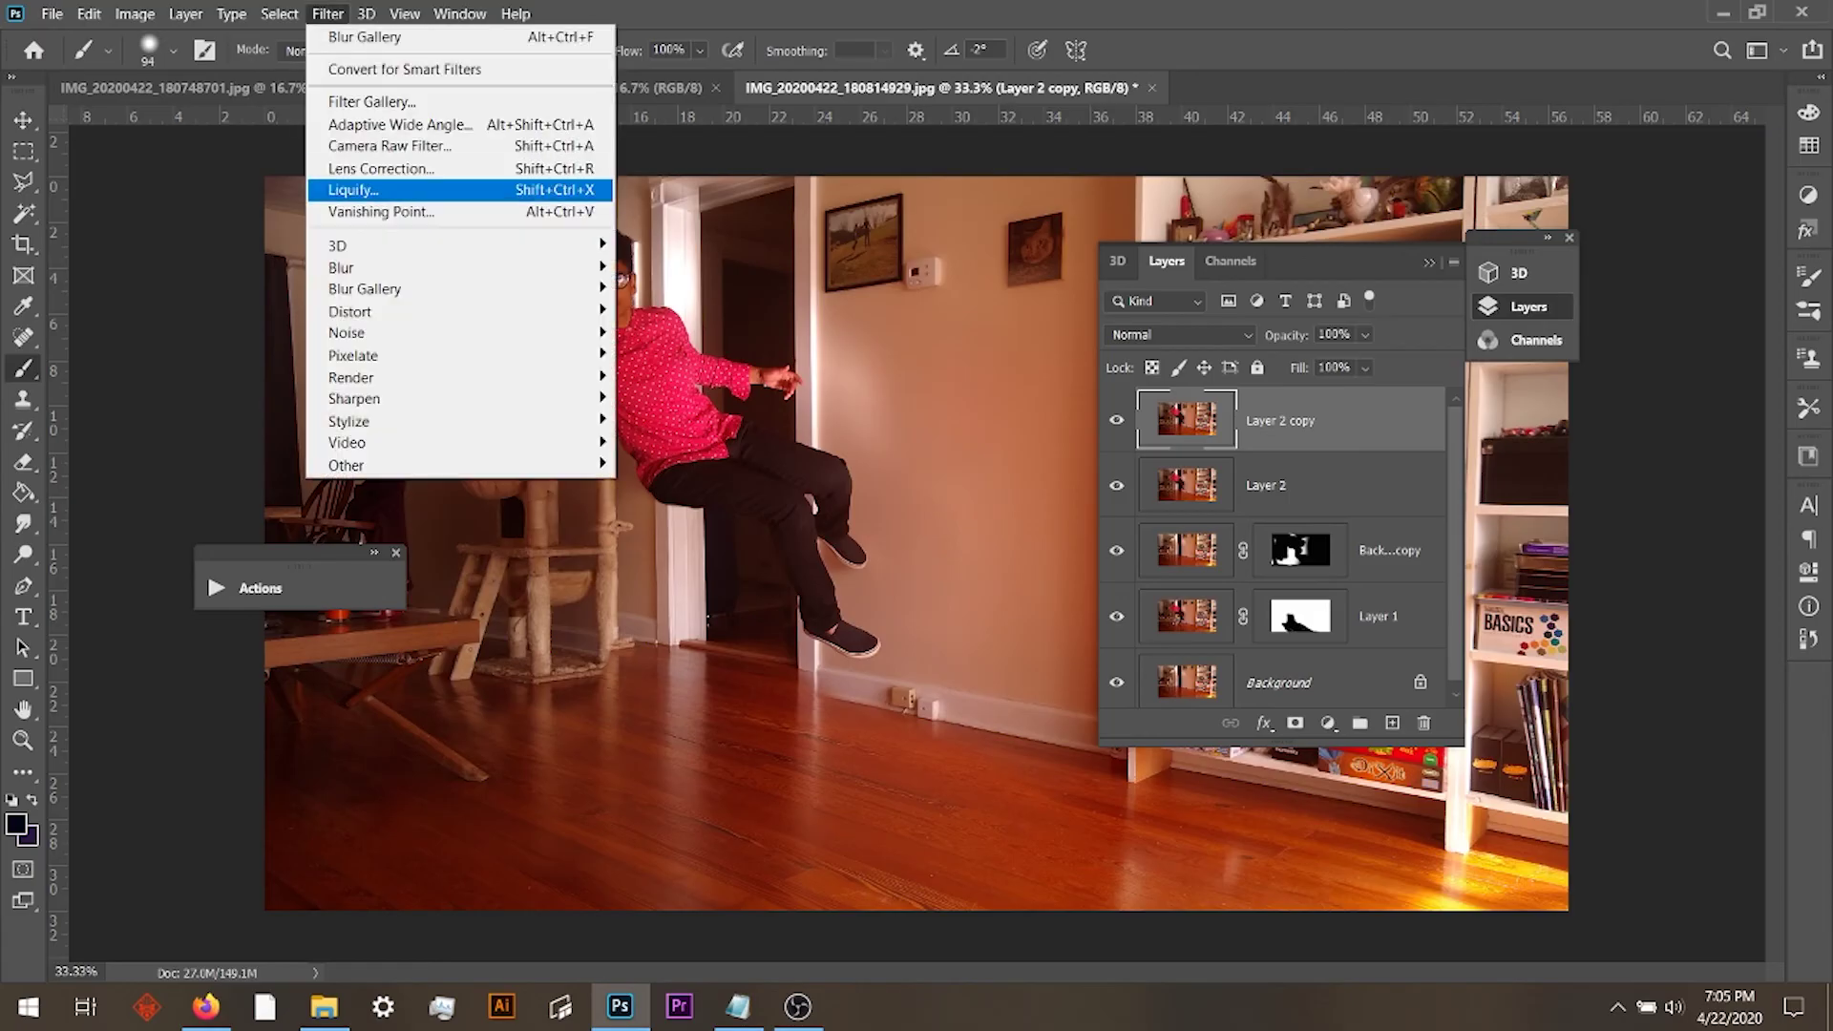
left_click(523, 187)
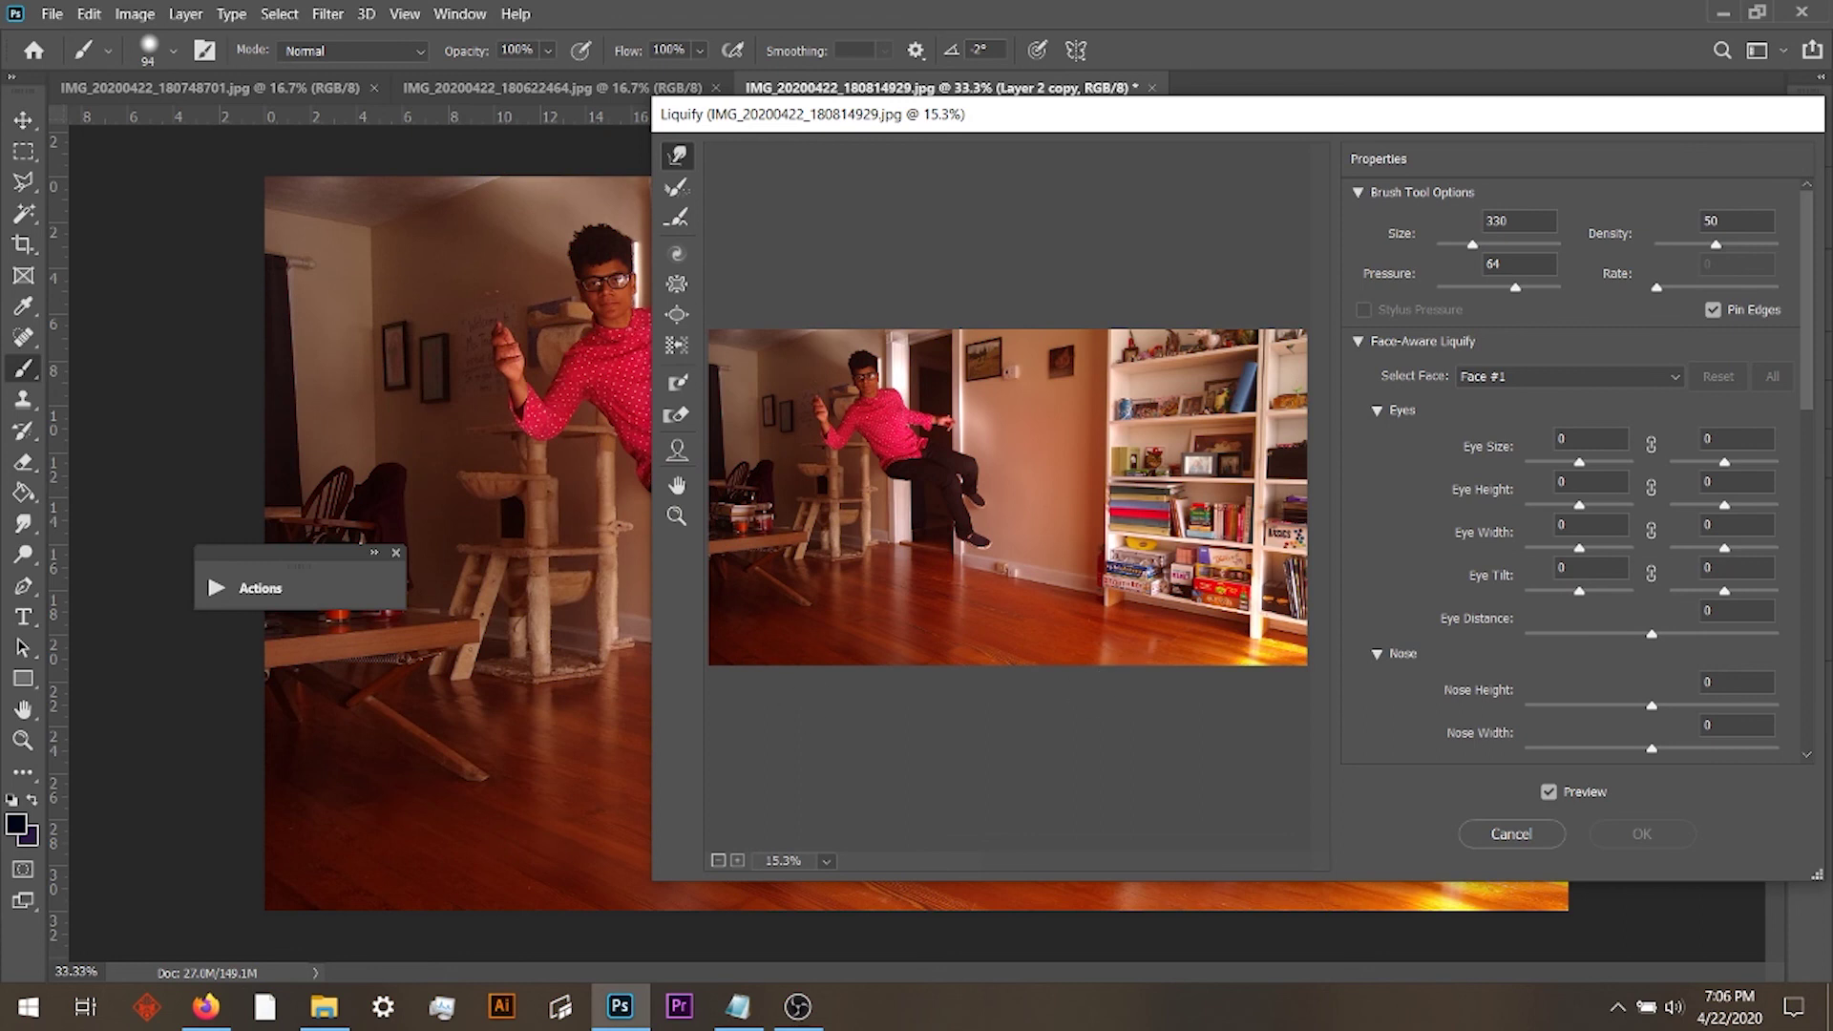
Try Smile strengths of 47, 100, 87 and 71 on Face #1, settle on 100, and apply the Liquify filter.
key("ctrl+plus")
key("ctrl+plus")
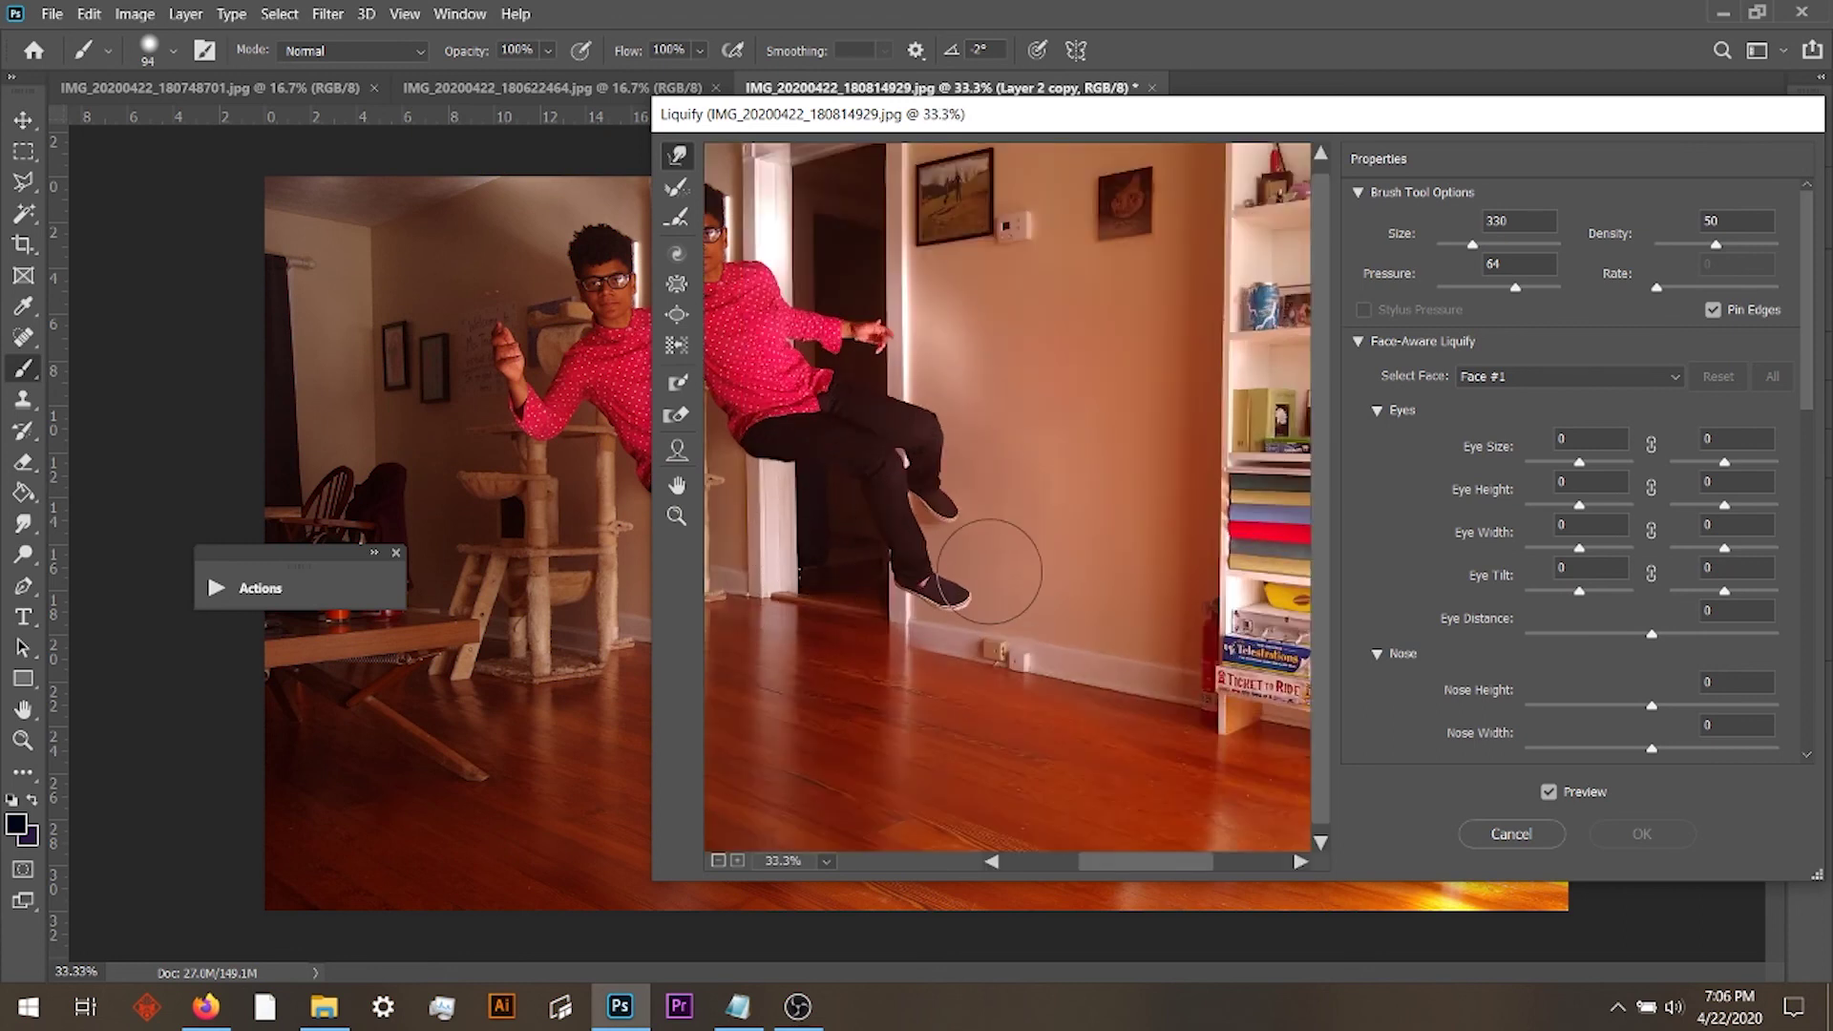
scroll(964, 572, "up", 1)
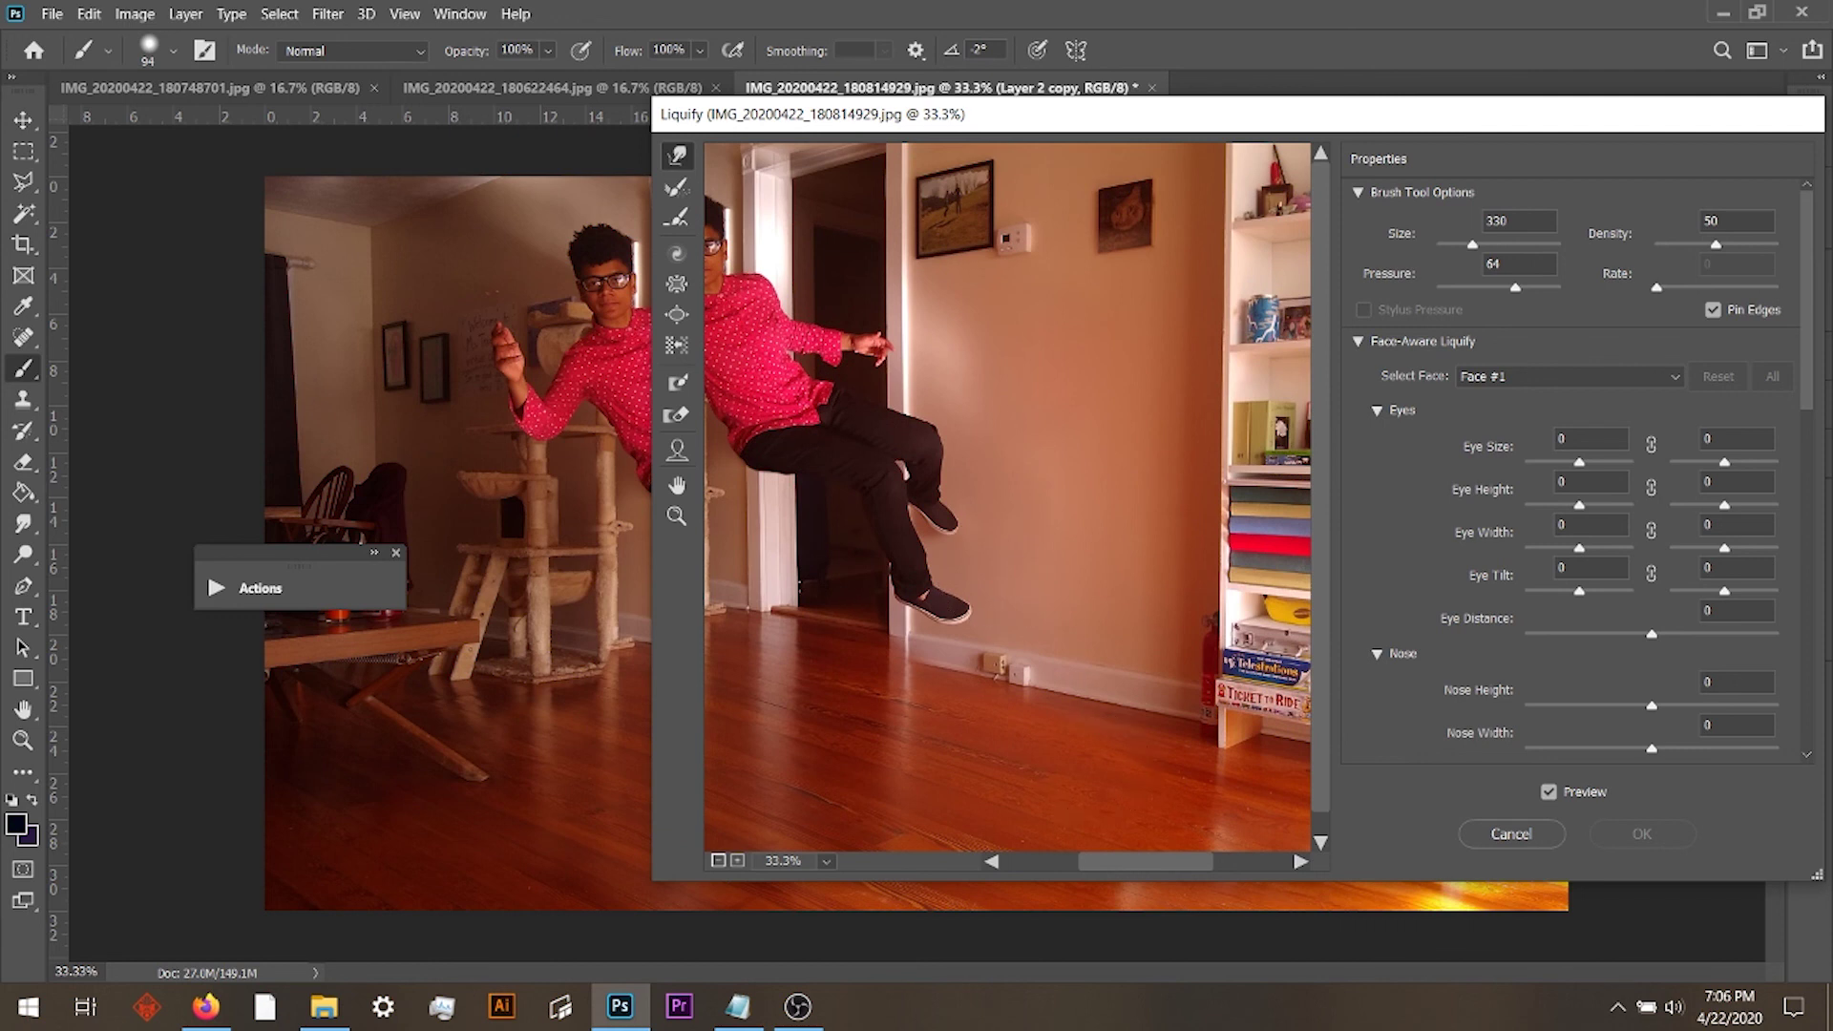
scroll(1008, 497, "left", 5)
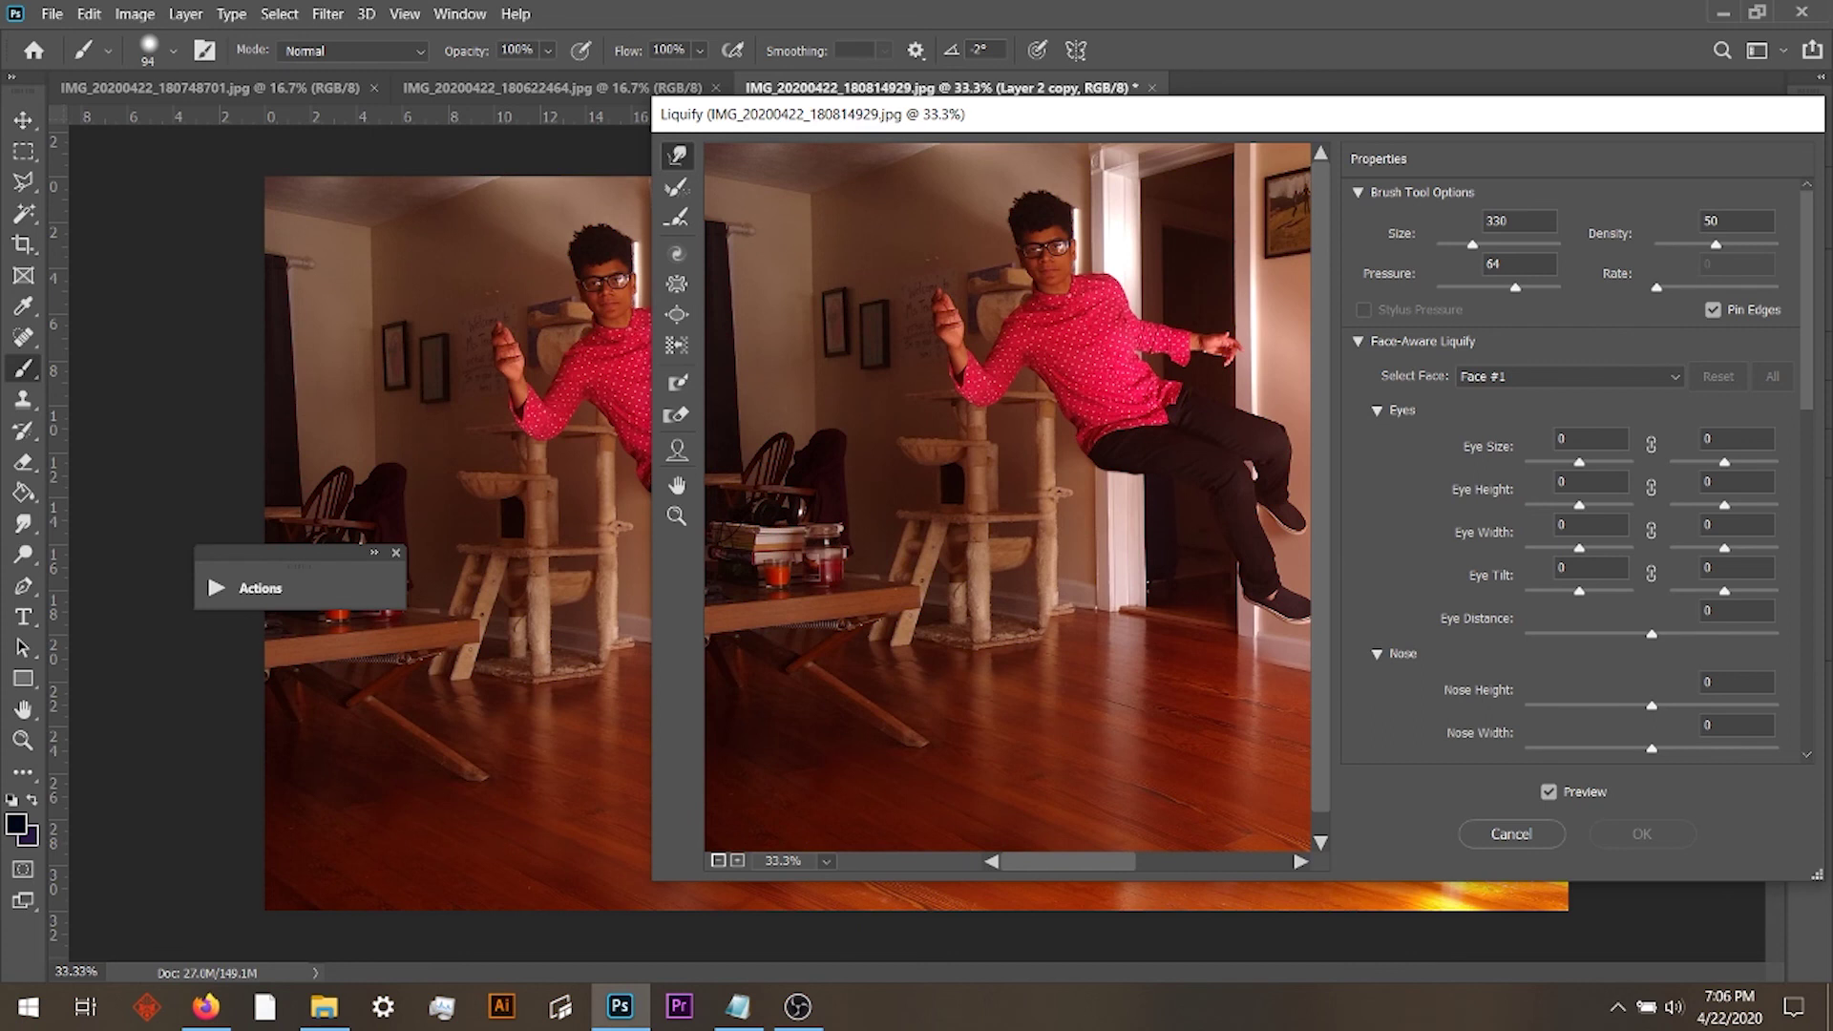
scroll(1623, 563, "down", 5)
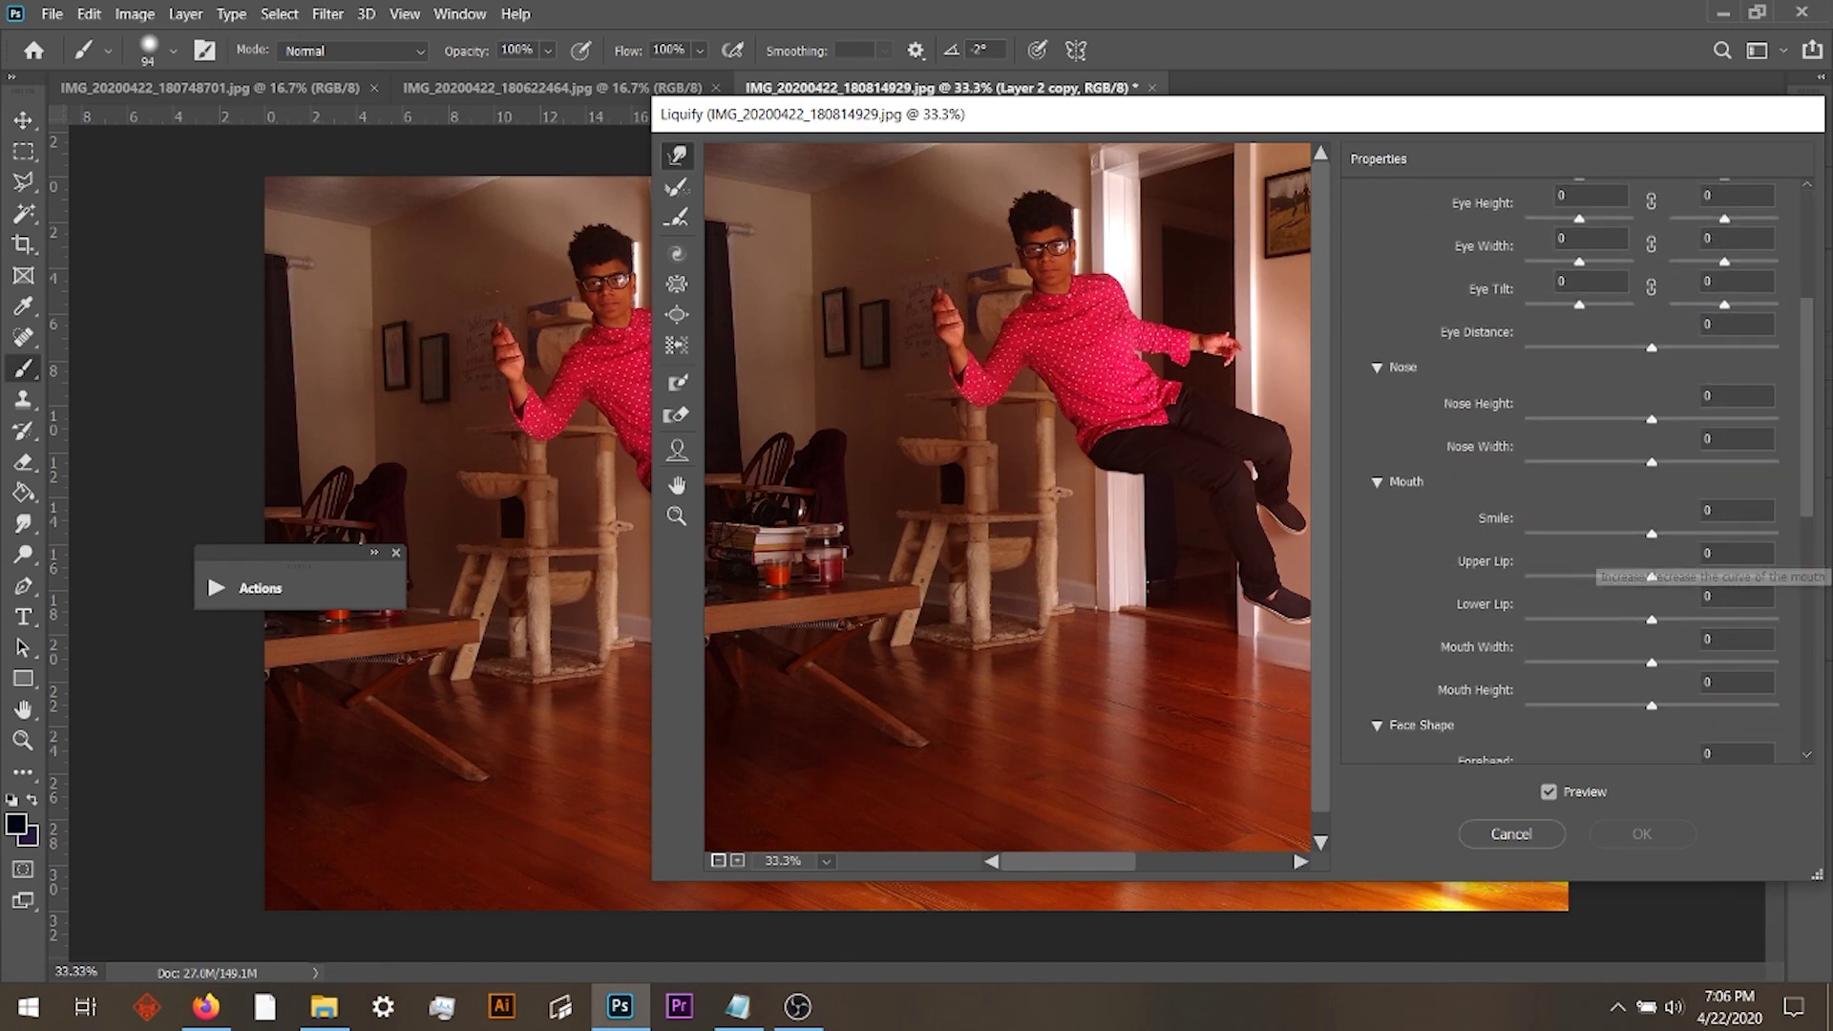
left_click_drag(1651, 535, 1710, 535)
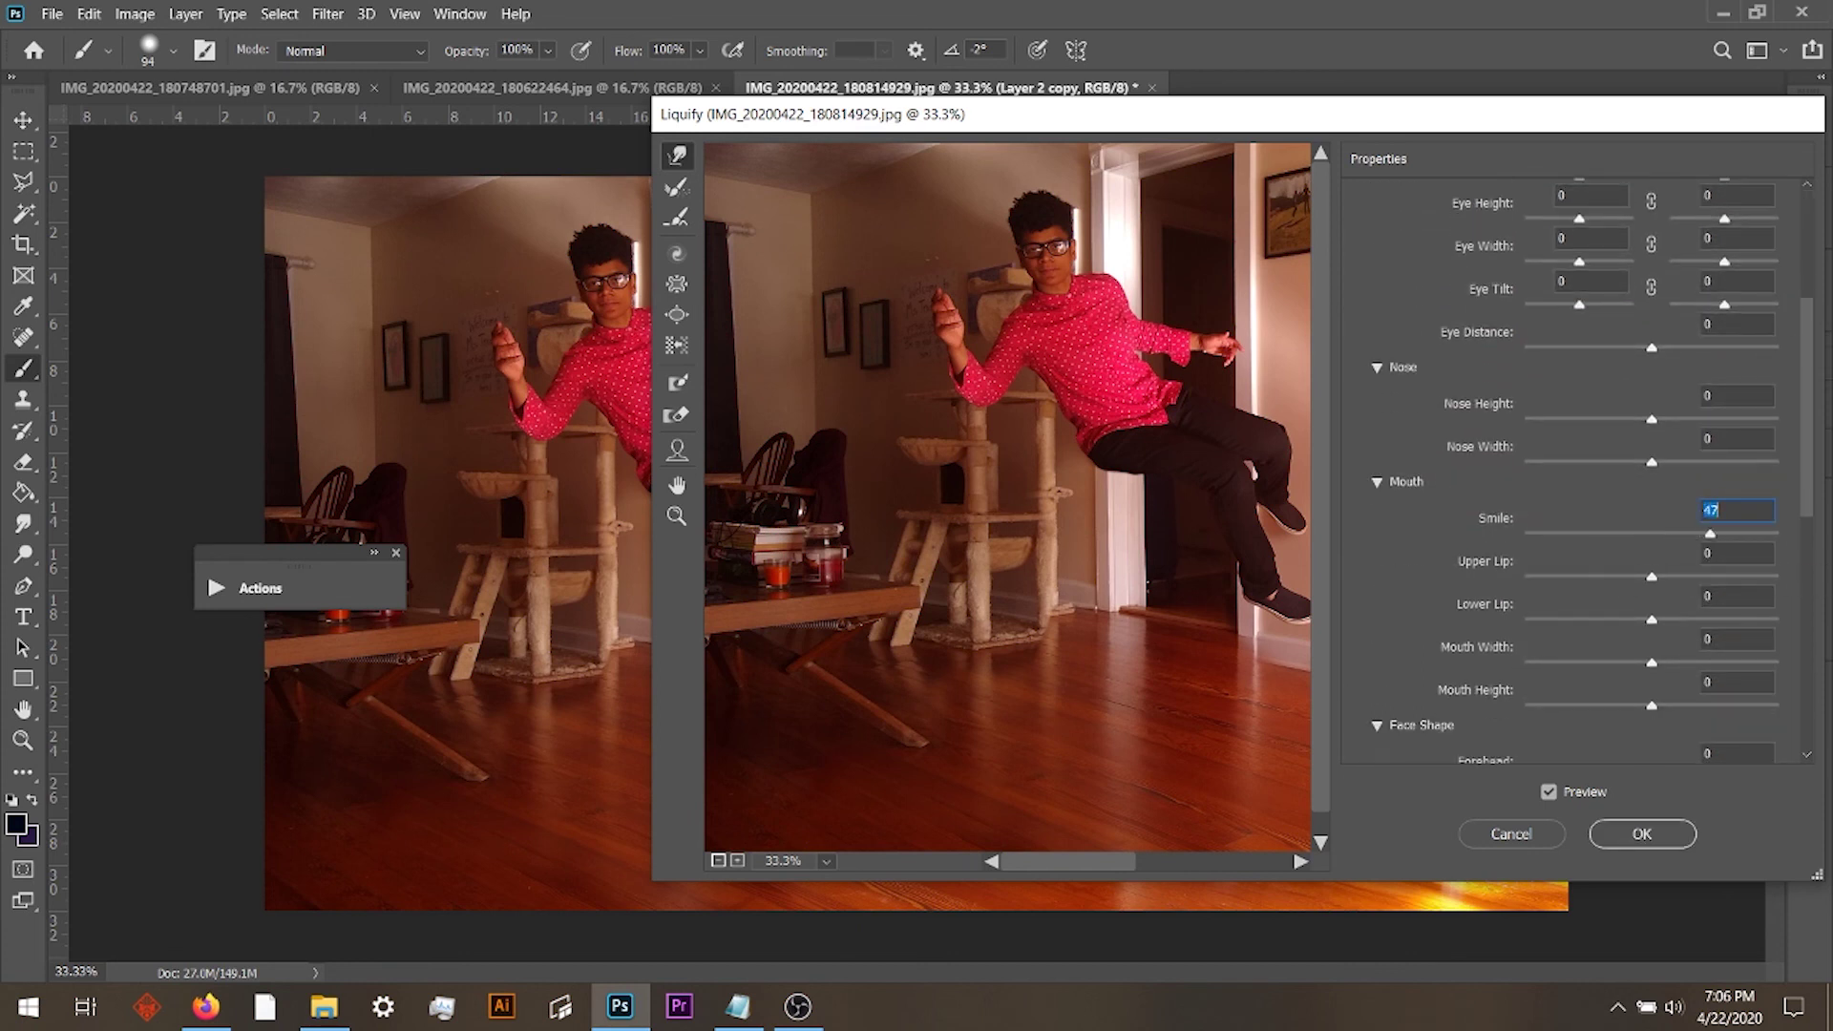
type("100")
key("Return")
type("87")
key("Return")
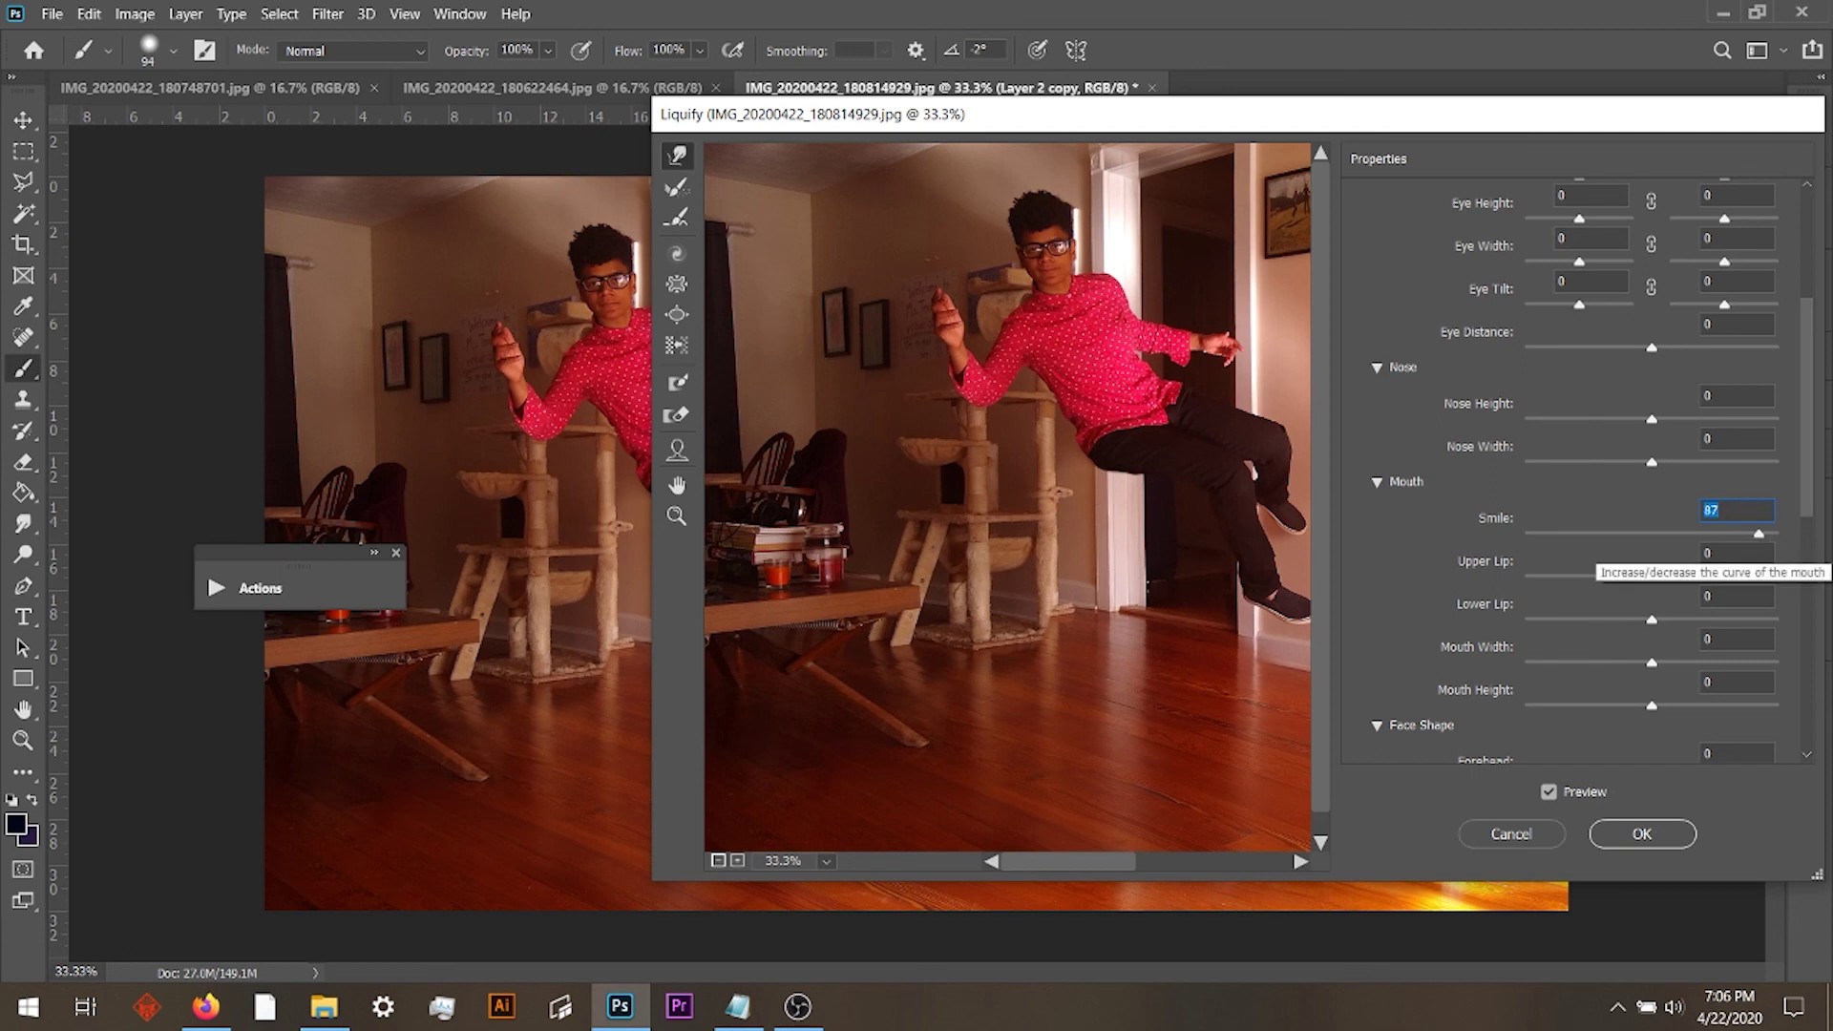
type("71")
key("Return")
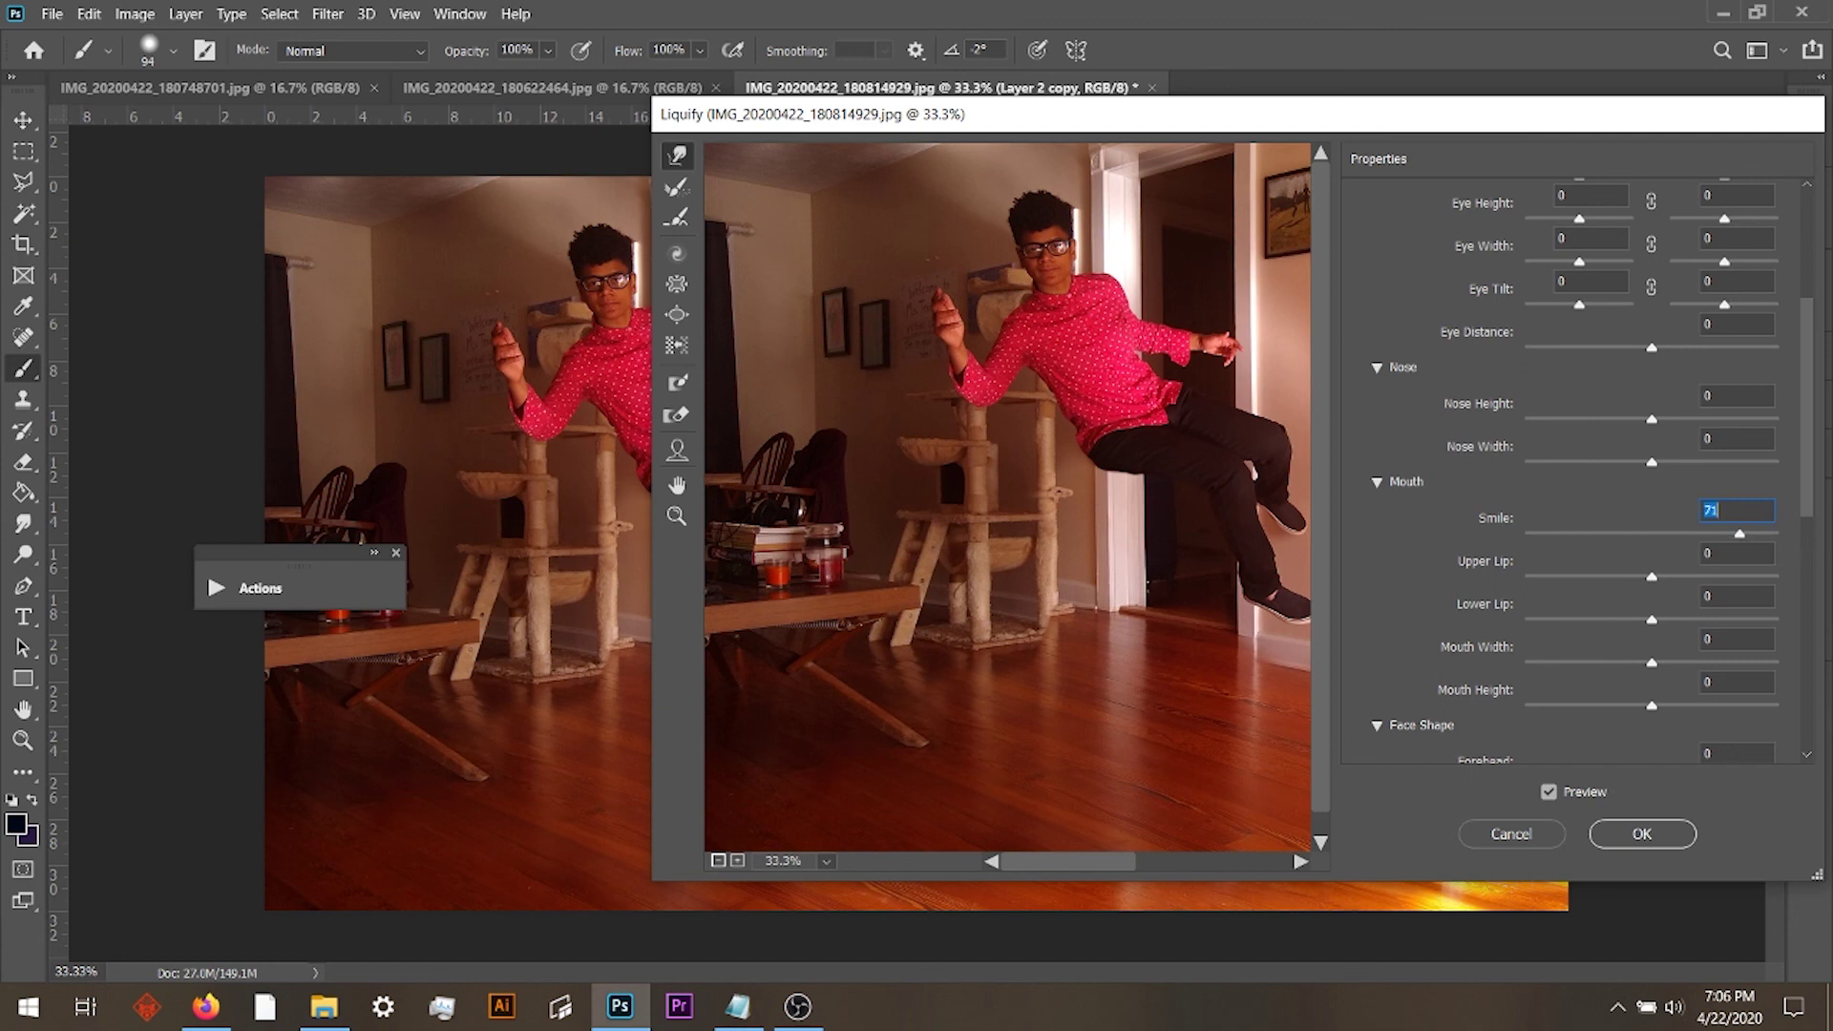
type("100")
key("Return")
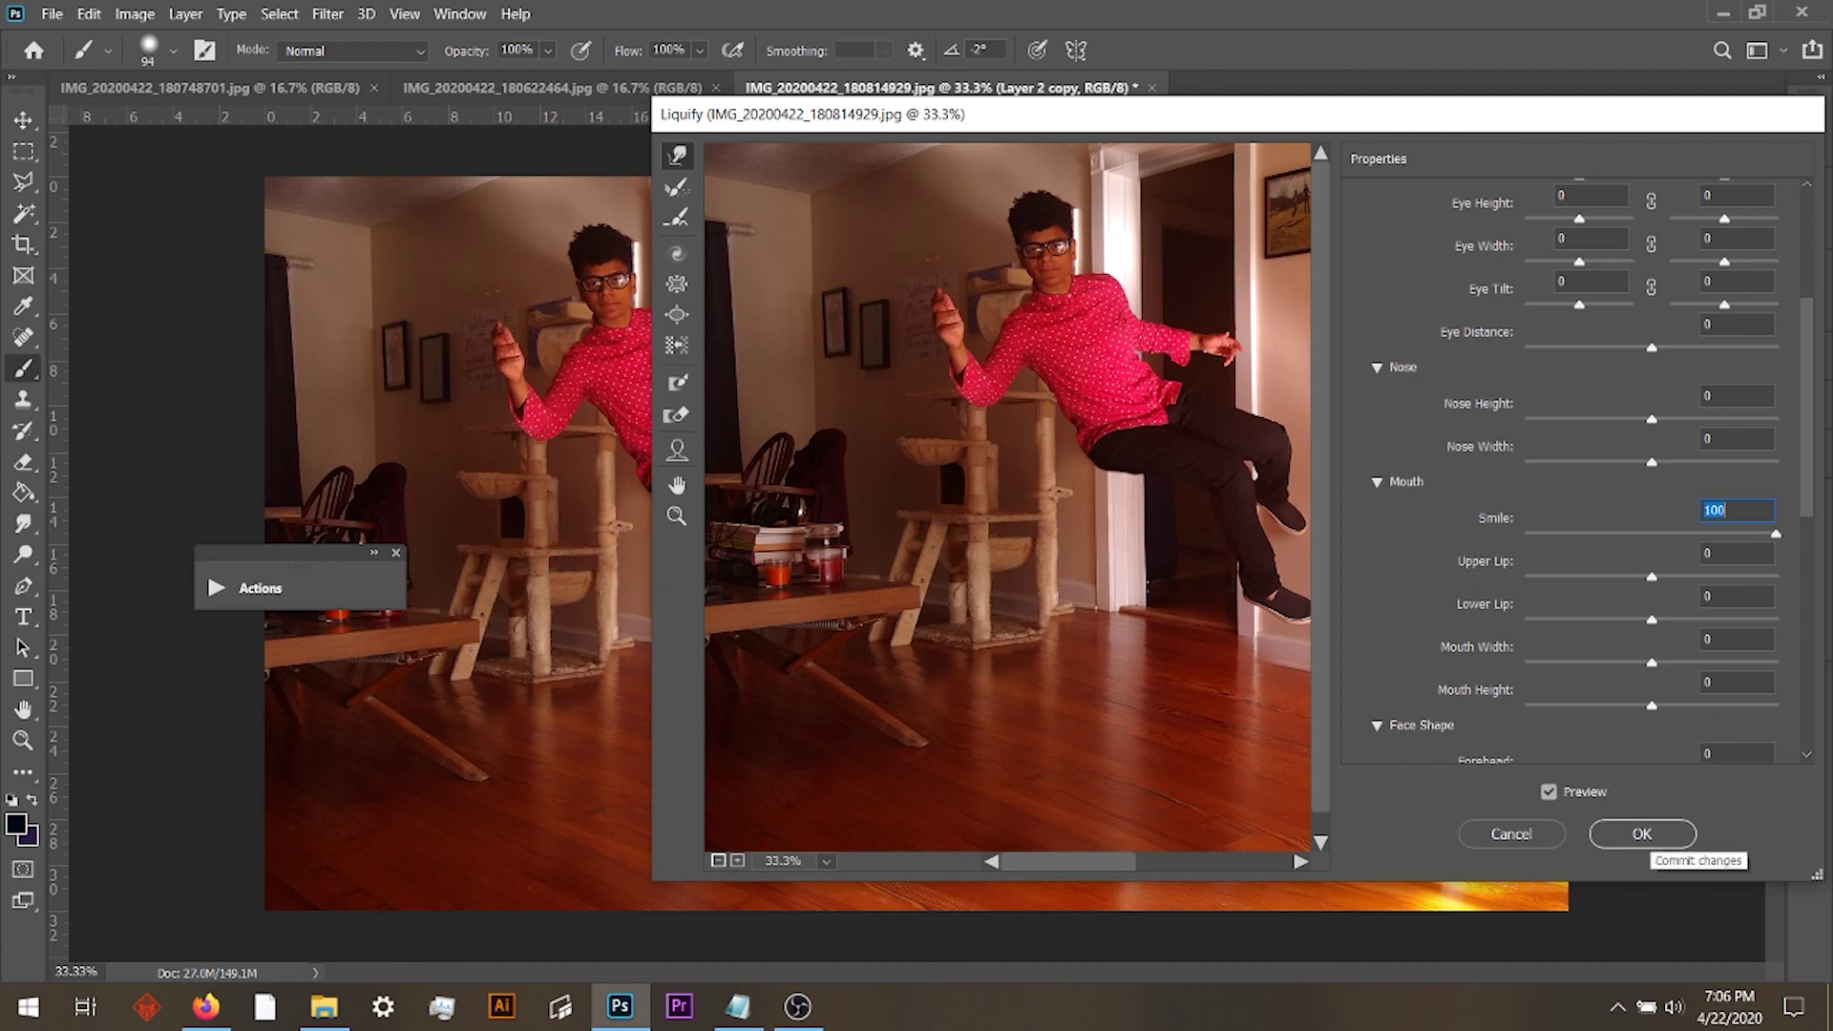
left_click(1642, 834)
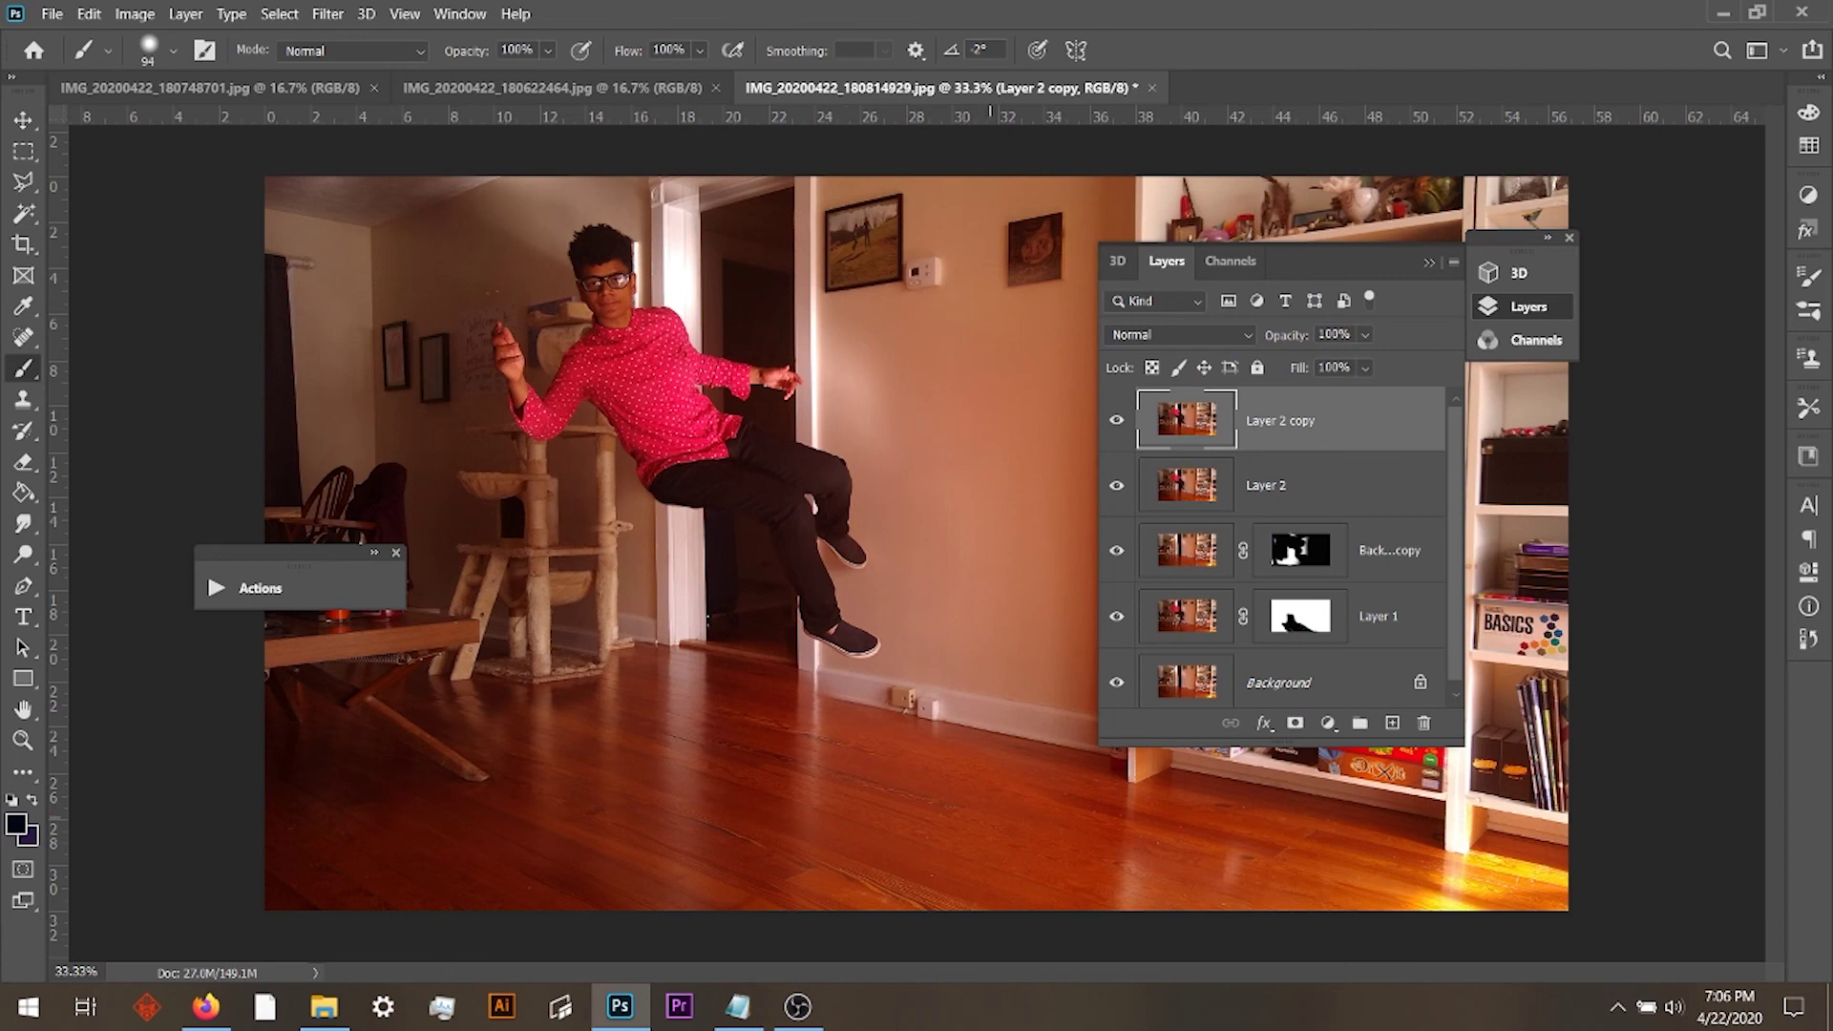
Set the save format to JPEG and choose the flying tut folder as the destination.
left_click(990, 747)
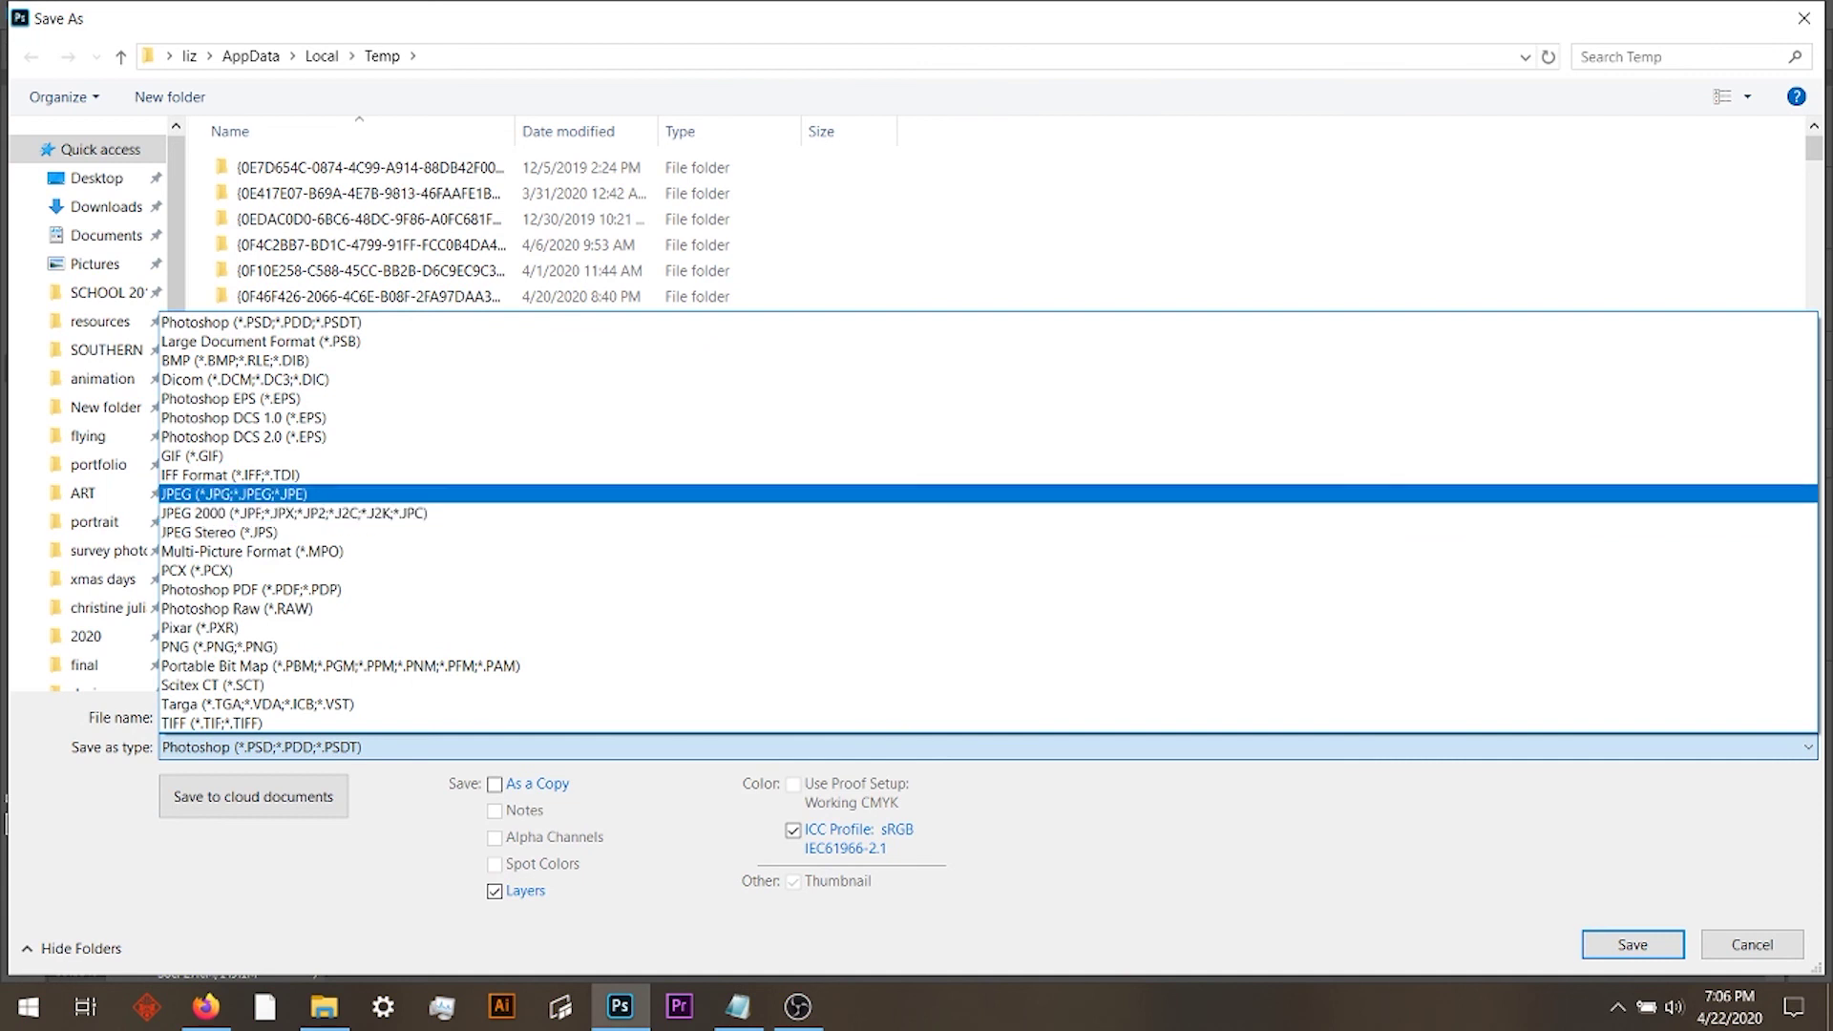
key("Return")
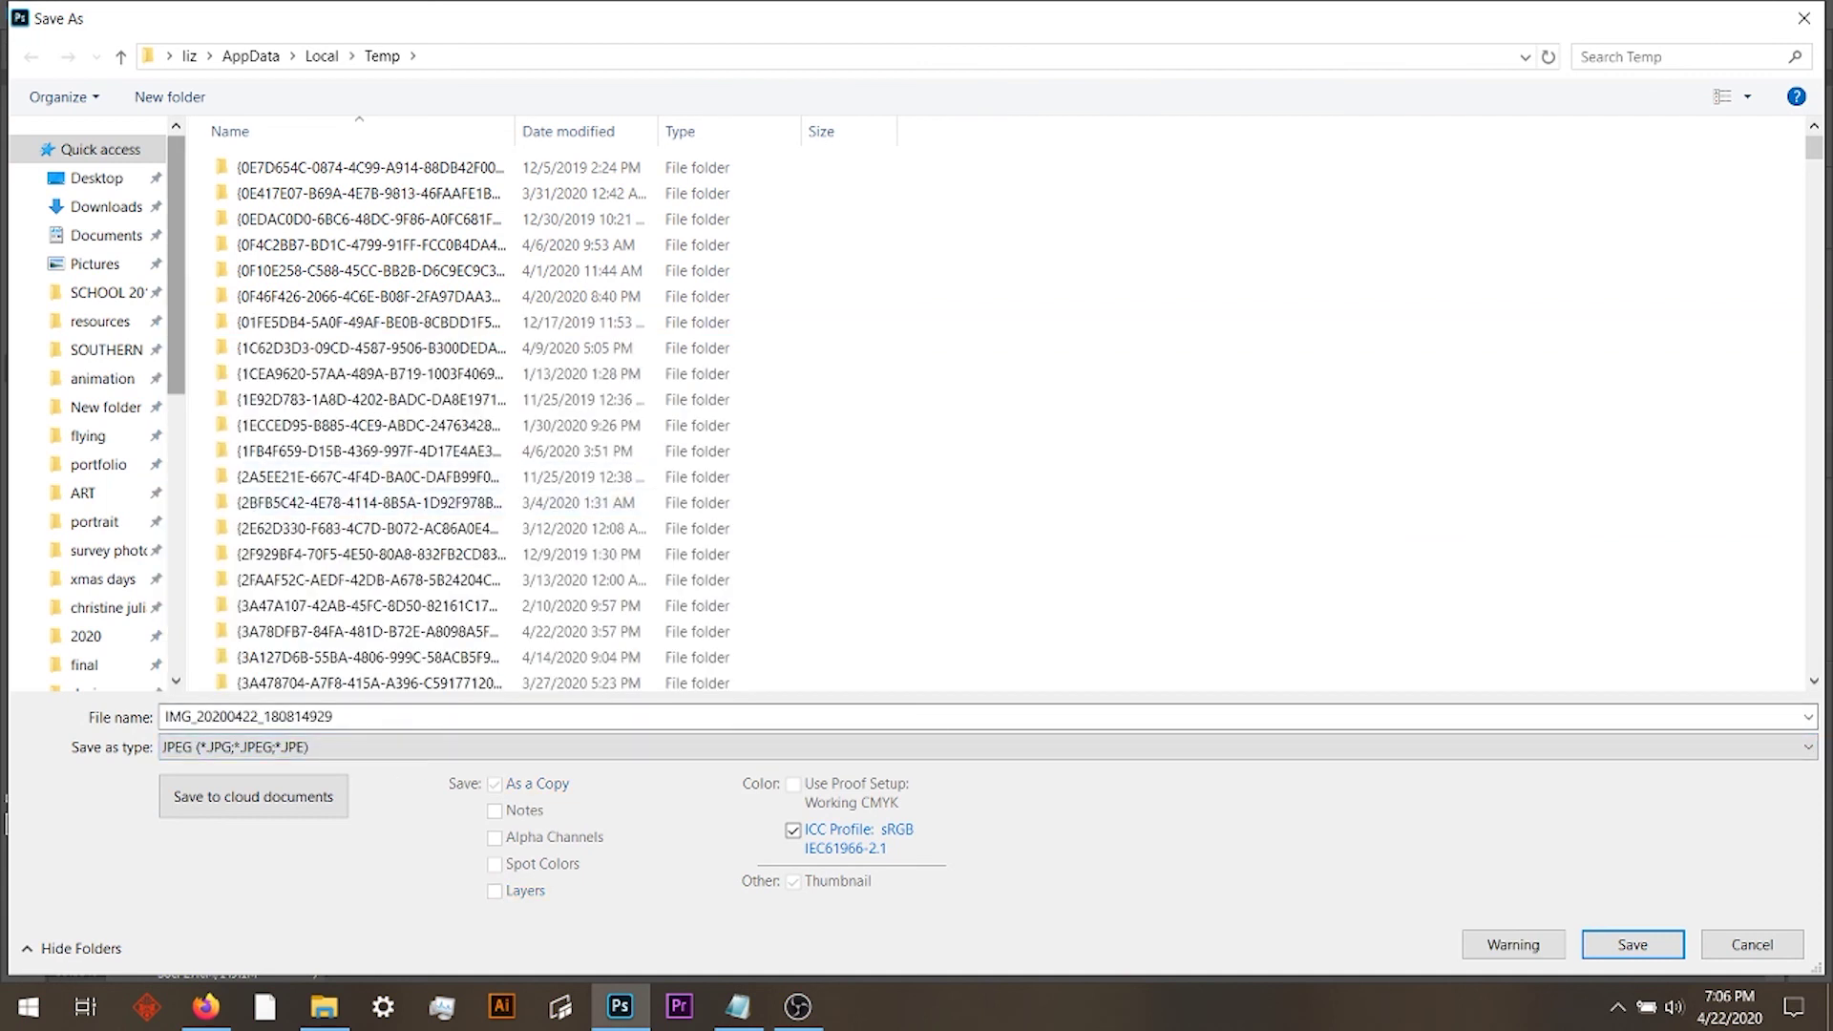
scroll(96, 401, "down", 2)
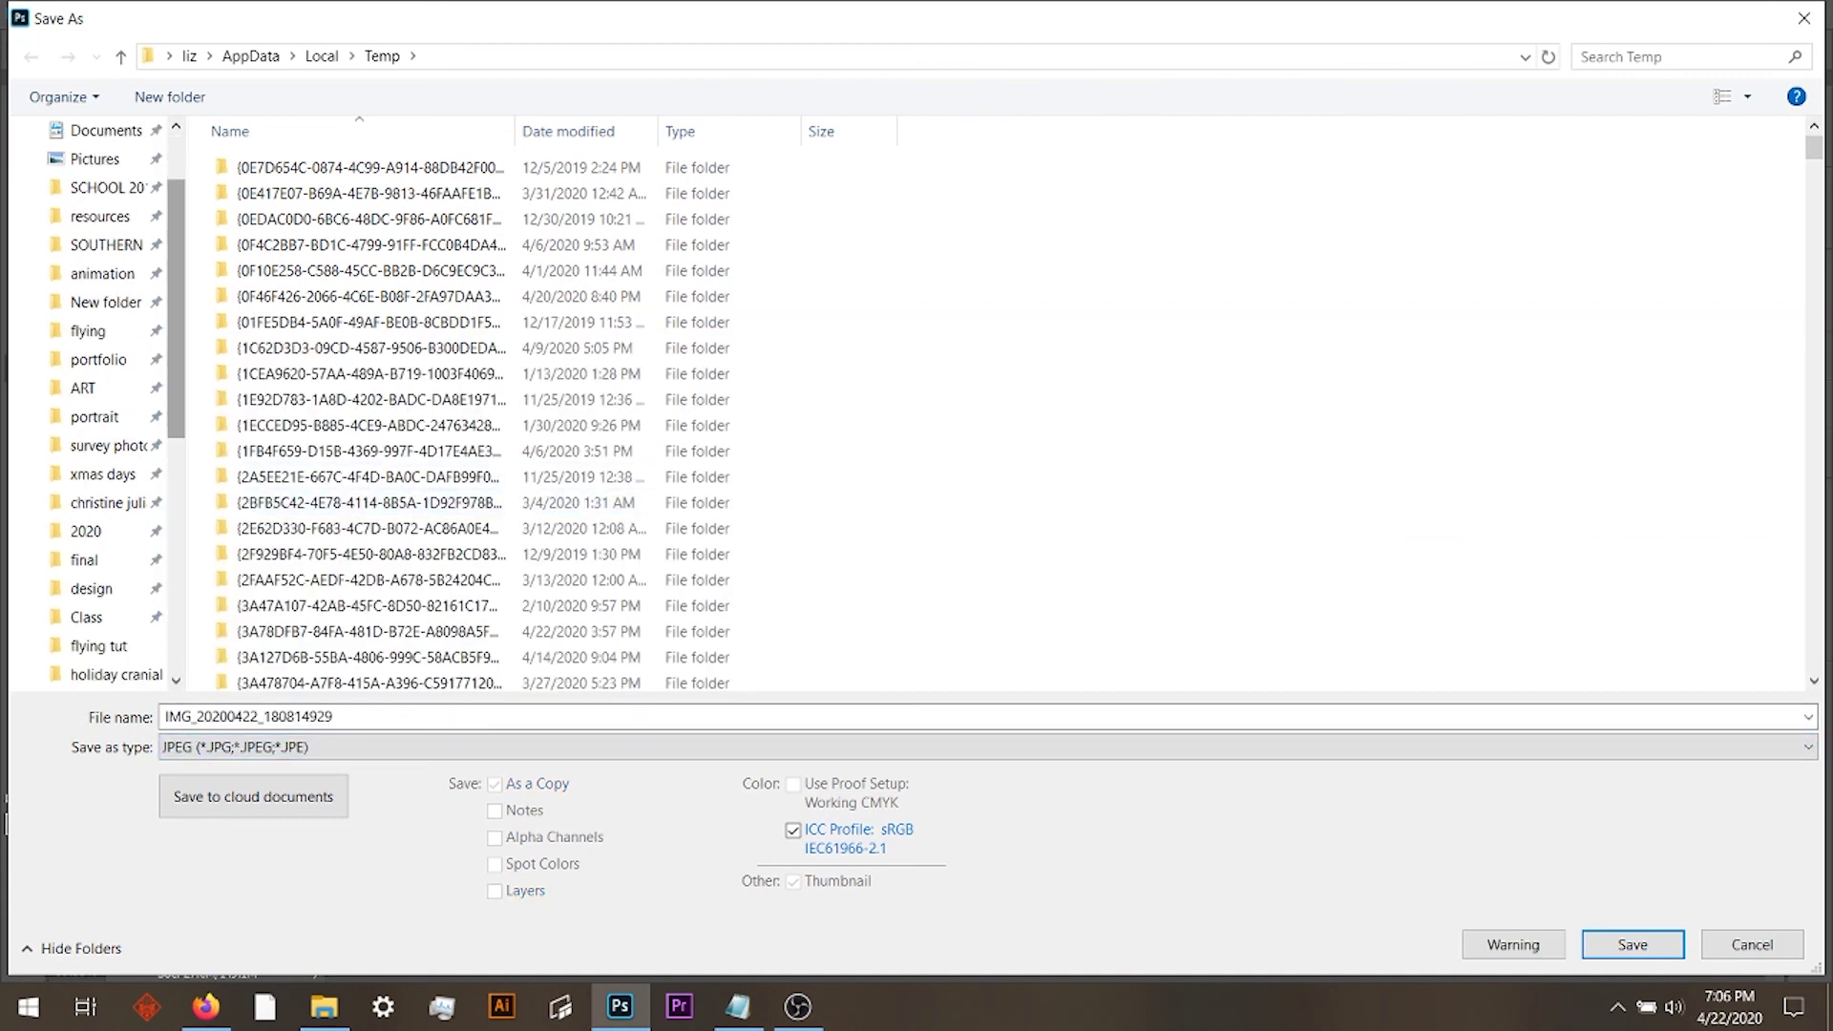
scroll(95, 401, "down", 1)
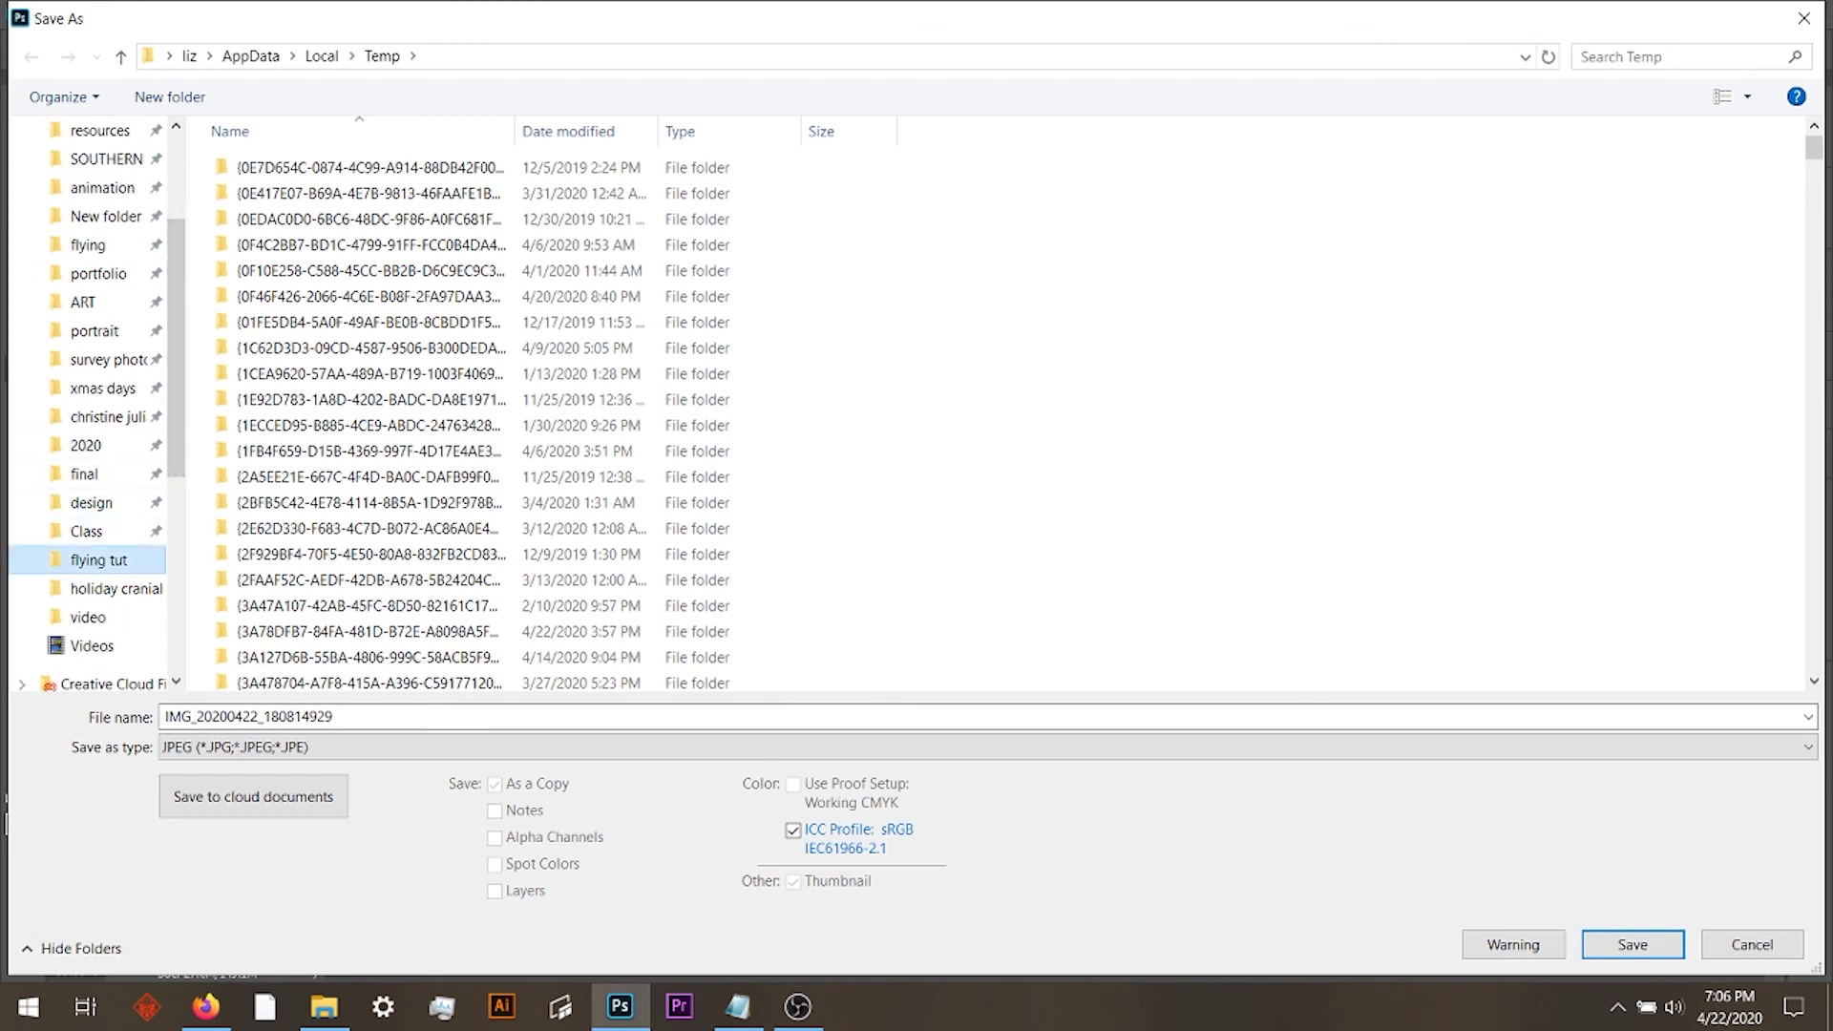
left_click(95, 560)
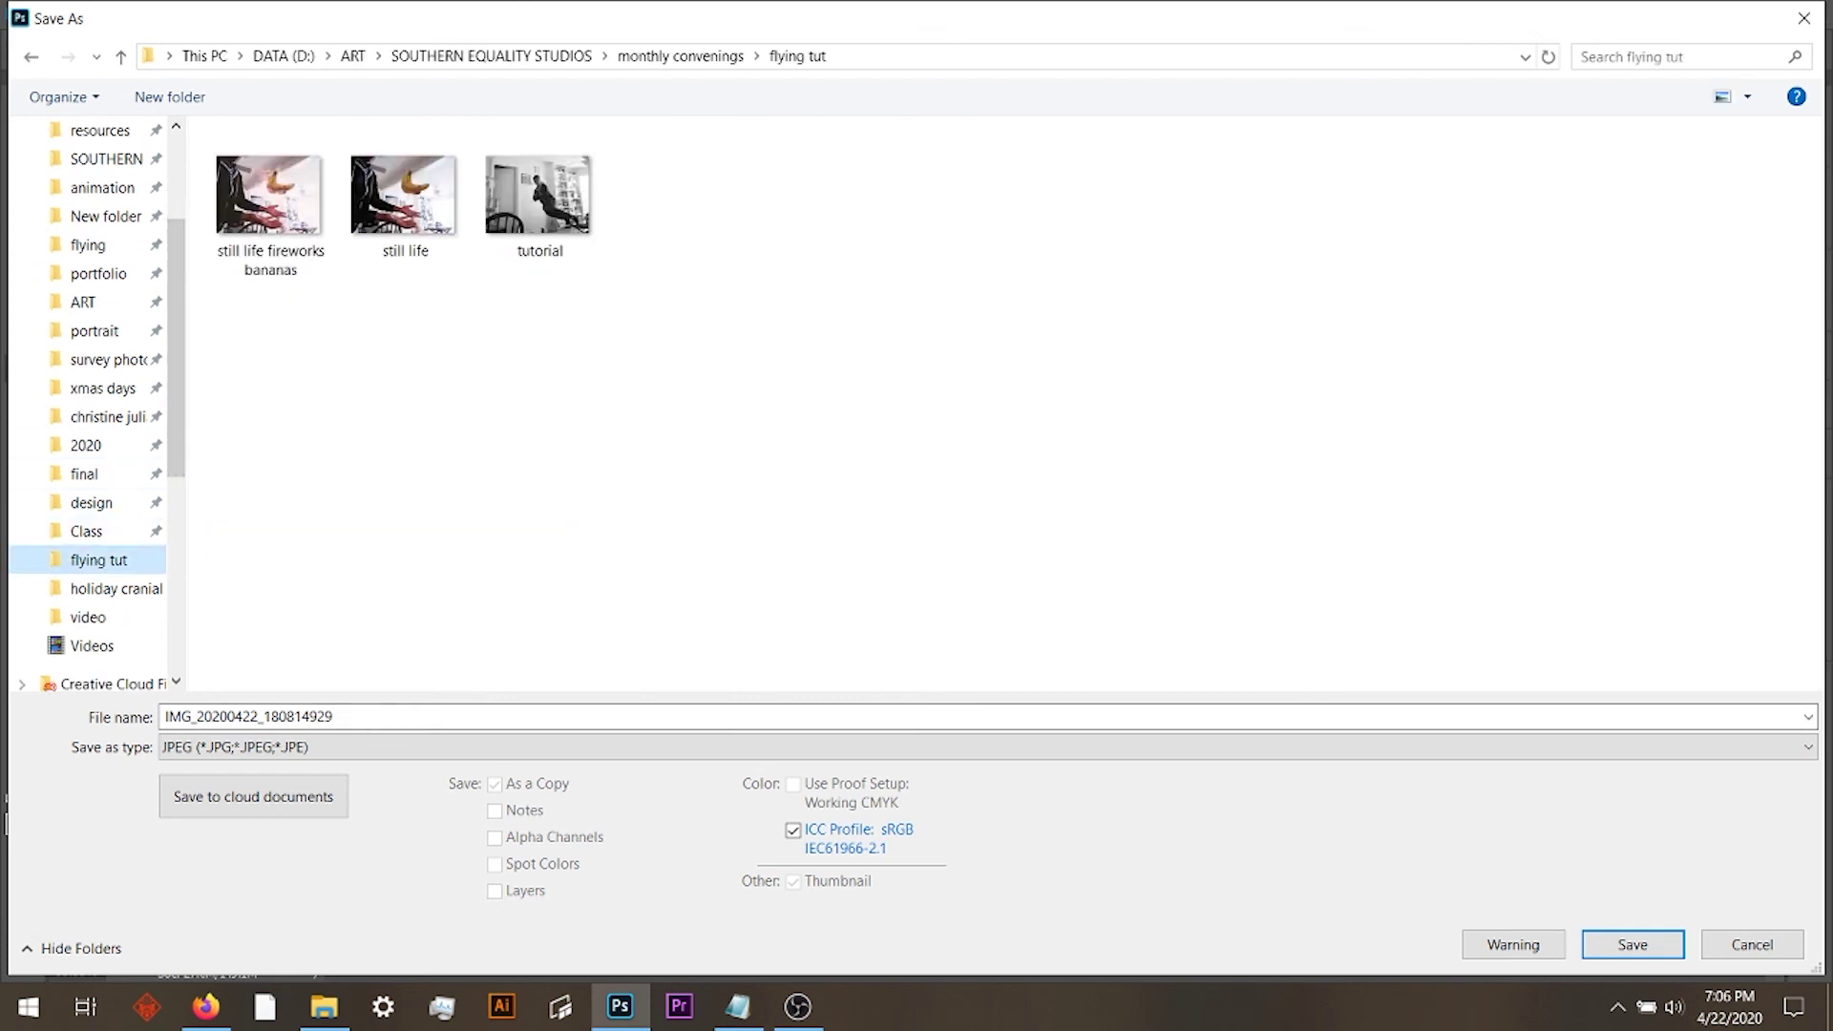